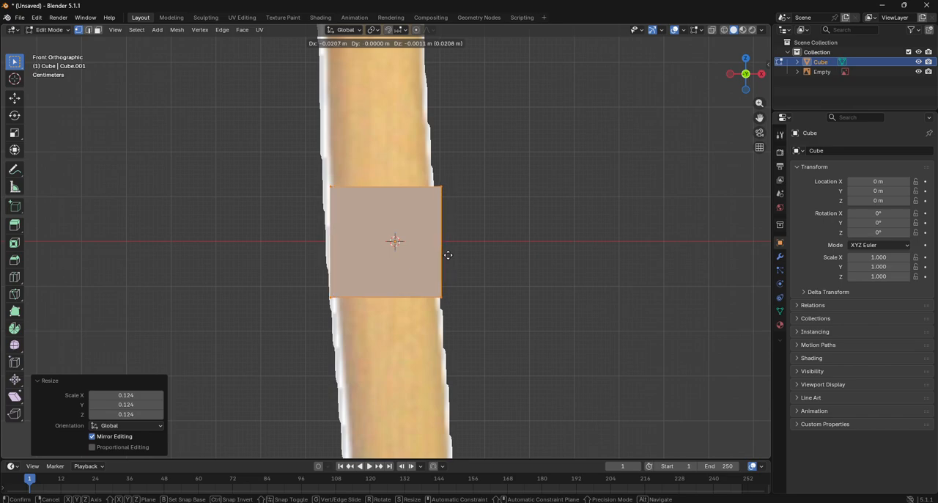
- Shift the cube mesh about -0.021 m in X onto the handle and move its +Y side vertices about -0.159 m in Y
{"action": "left_click", "coordinate": [448, 255]}
{"action": "left_click", "coordinate": [728, 74]}
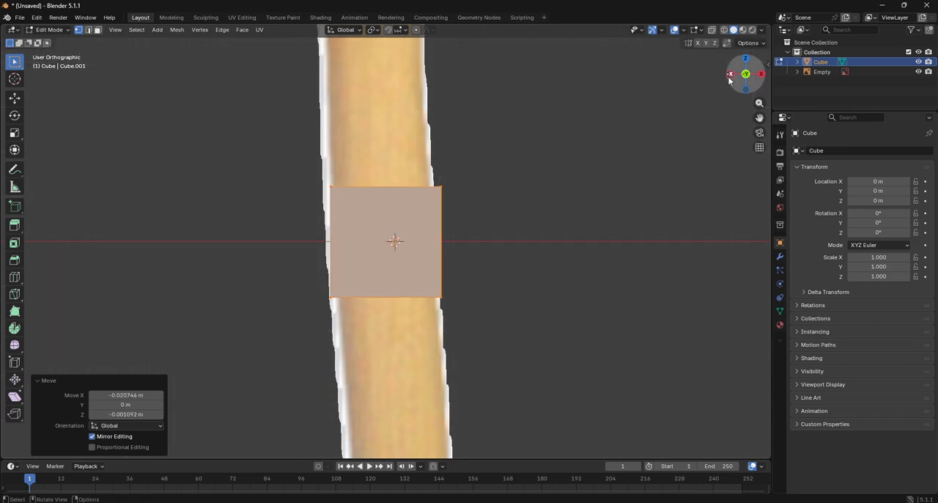
{"action": "left_click", "coordinate": [57, 30]}
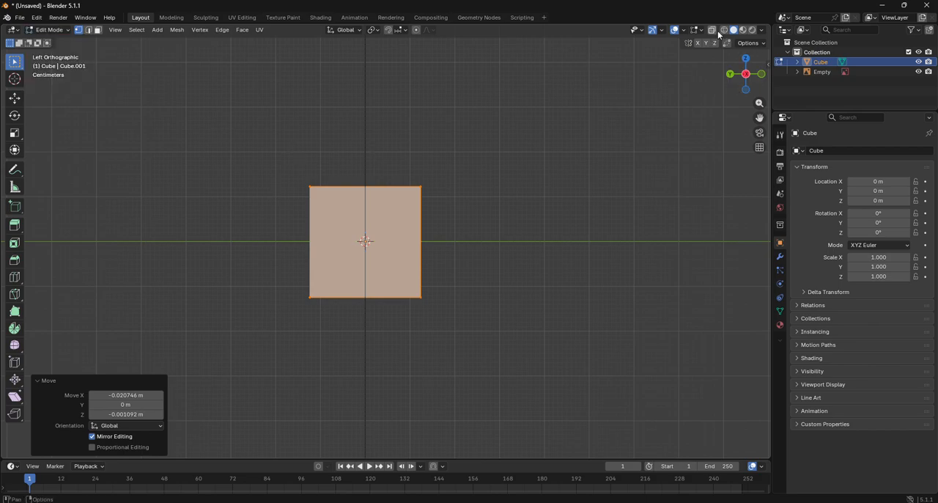
{"action": "key", "text": "a"}
{"action": "left_click_drag", "start_coordinate": [264, 168], "coordinate": [354, 335]}
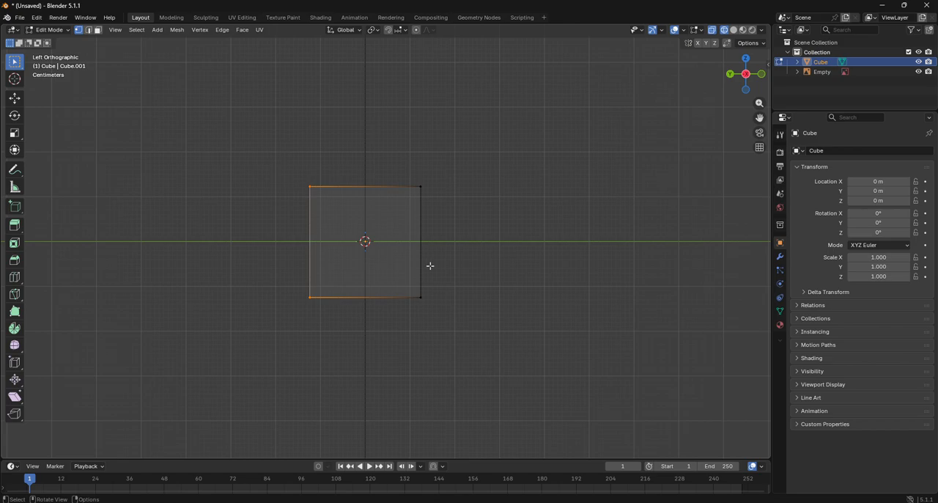
{"action": "left_click", "coordinate": [15, 97]}
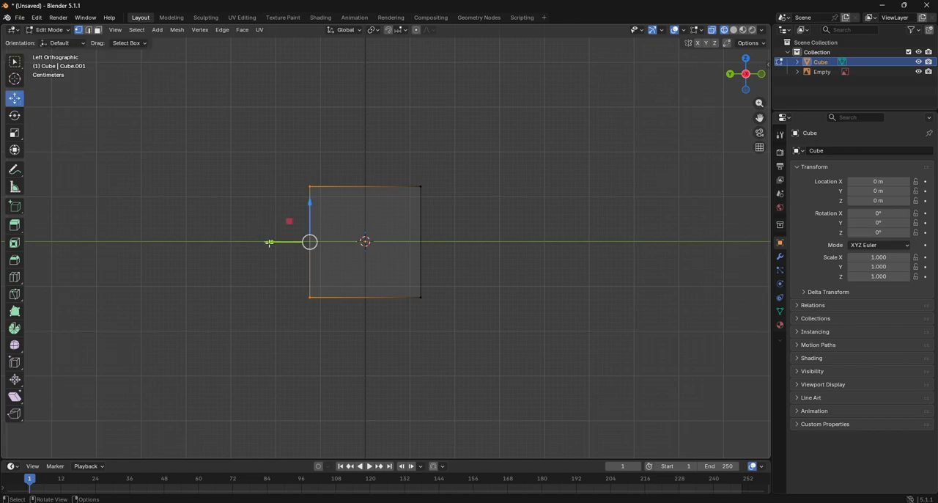
{"action": "left_click_drag", "start_coordinate": [269, 242], "coordinate": [339, 242]}
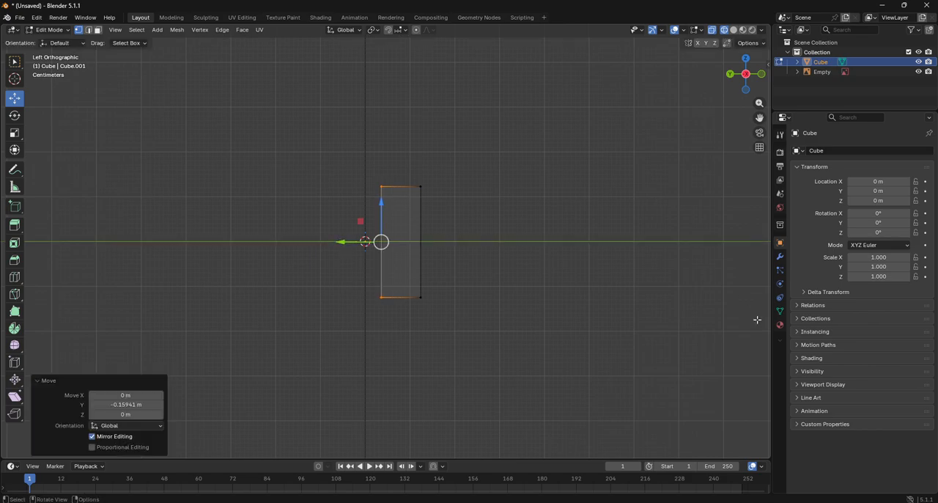
- Add a Mirror modifier to the cube, mirroring only across the Y axis with clipping enabled
{"action": "left_click", "coordinate": [780, 256]}
{"action": "left_click", "coordinate": [842, 152]}
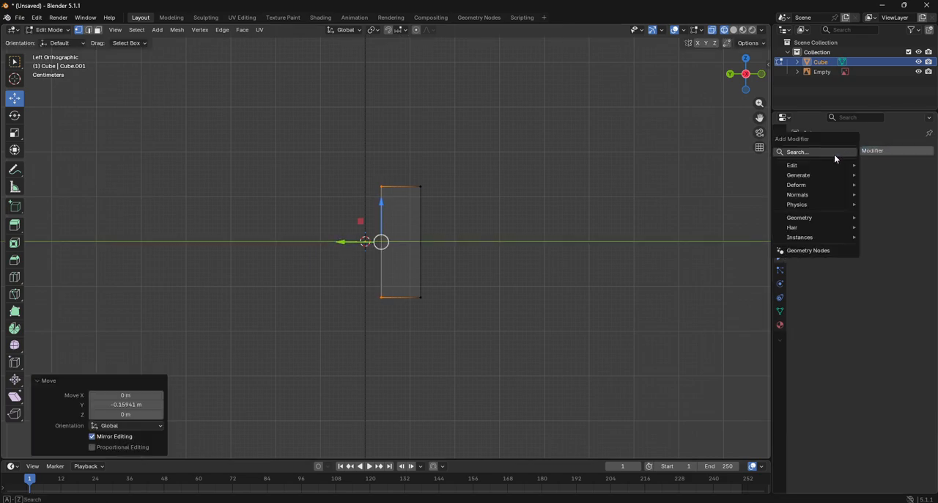
{"action": "left_click", "coordinate": [834, 154]}
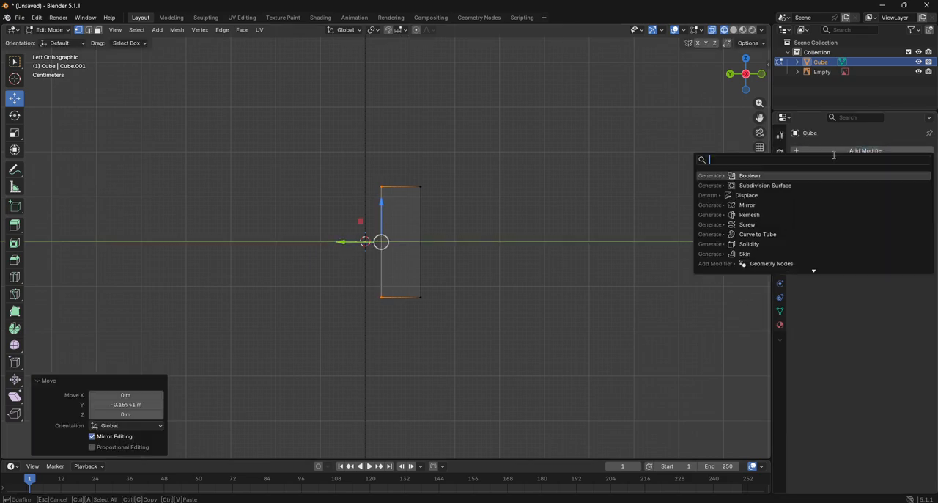
{"action": "left_click", "coordinate": [748, 205]}
{"action": "left_click", "coordinate": [883, 181]}
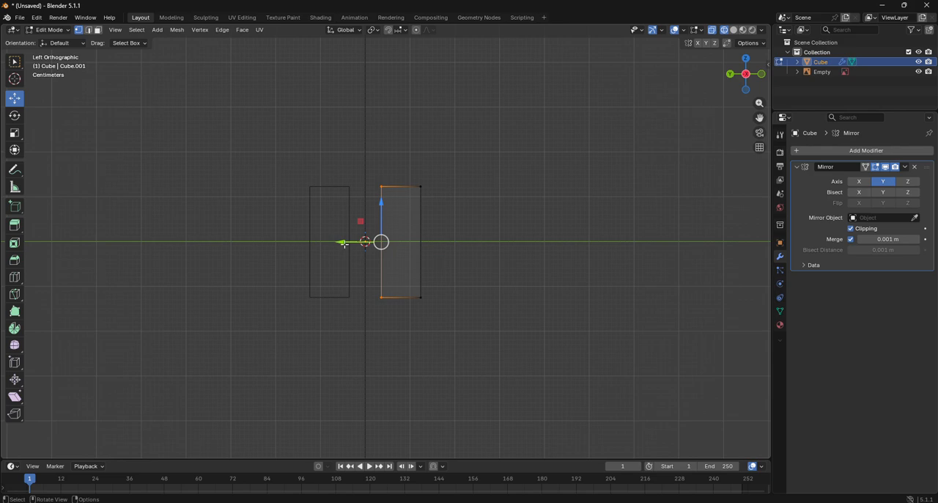
- Move the half block's inner vertices onto the mirror plane and delete the inner face between them
{"action": "left_click_drag", "start_coordinate": [344, 244], "coordinate": [242, 252]}
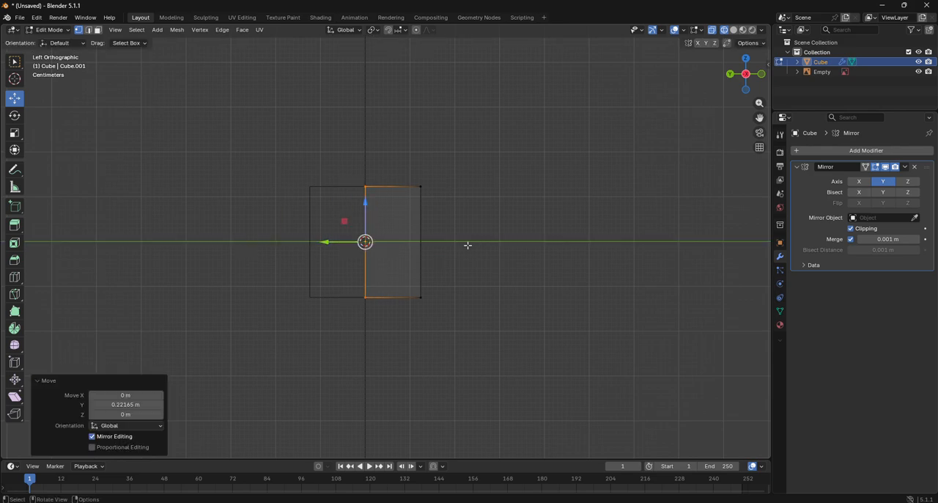
{"action": "left_click", "coordinate": [91, 31]}
{"action": "key", "text": "x"}
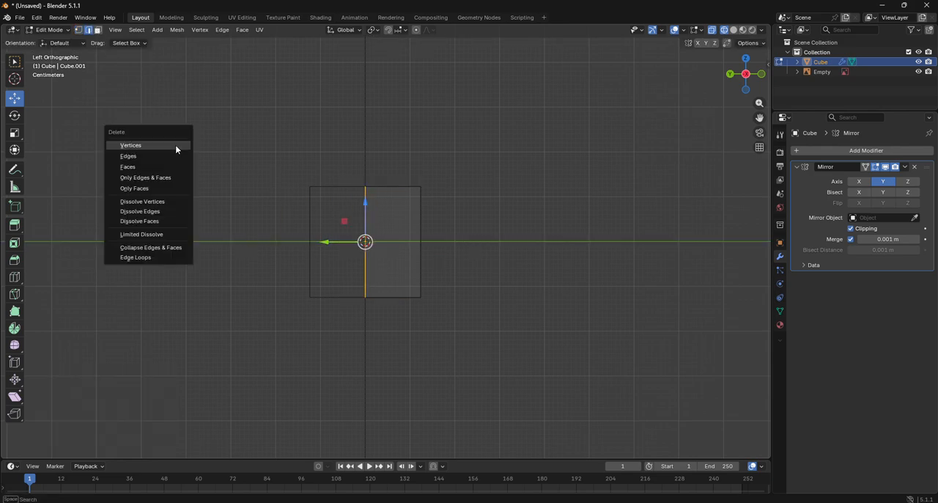
{"action": "left_click", "coordinate": [140, 167]}
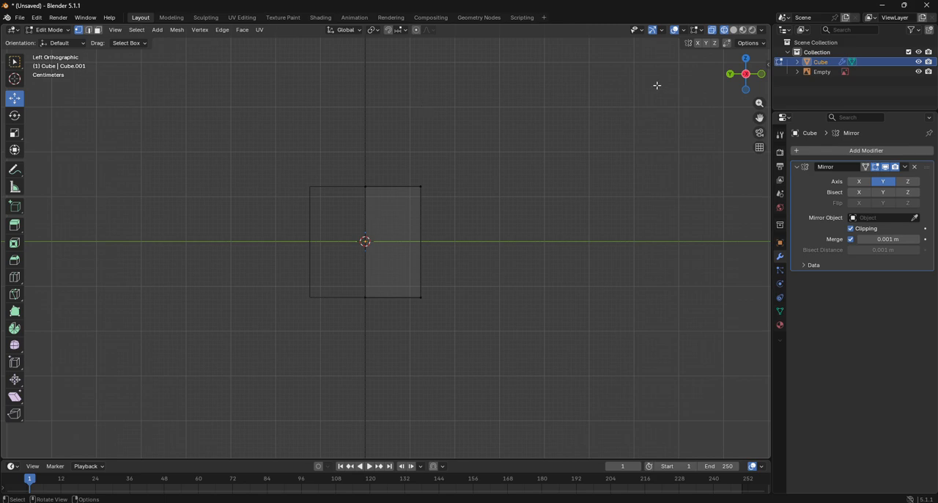
- In front view, move the block's upper right corner vertices about -0.028 m in X to the handle's edge
{"action": "left_click", "coordinate": [762, 74]}
{"action": "scroll", "coordinate": [458, 189], "scroll_direction": "up", "scroll_amount": 4}
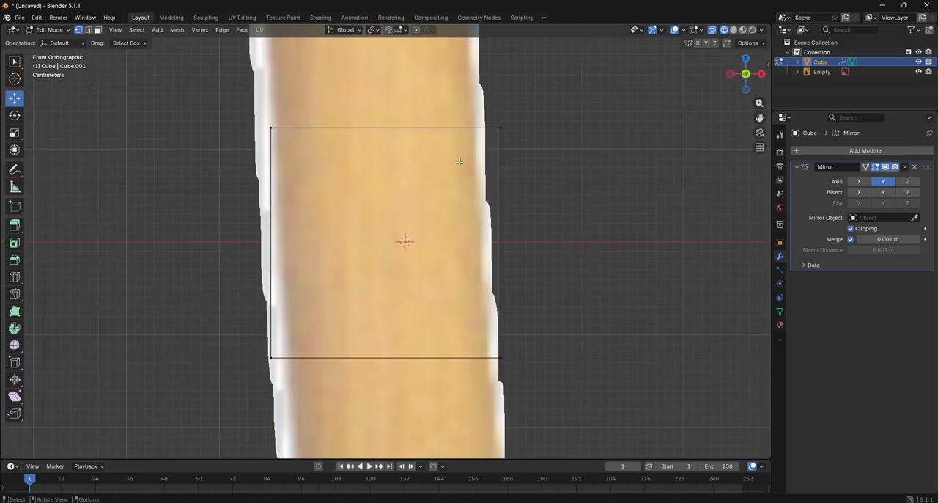
{"action": "left_click_drag", "start_coordinate": [498, 105], "coordinate": [549, 186]}
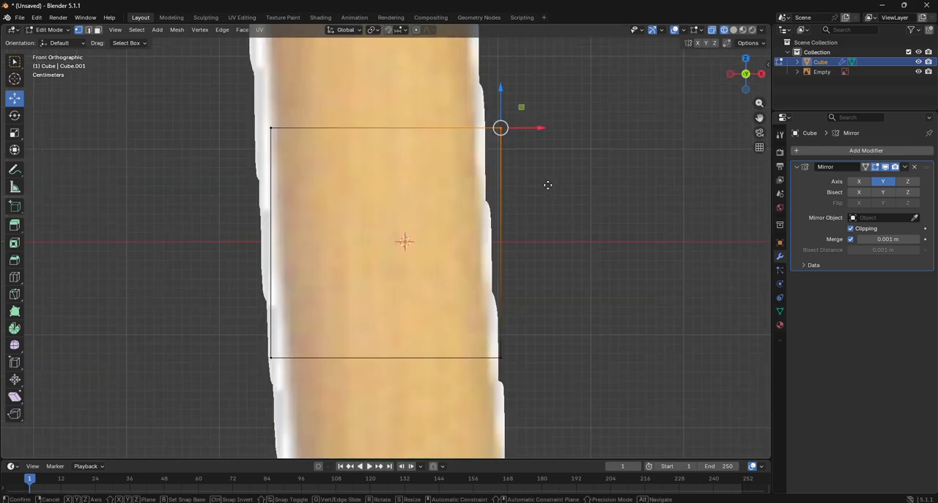
{"action": "key", "text": "g"}
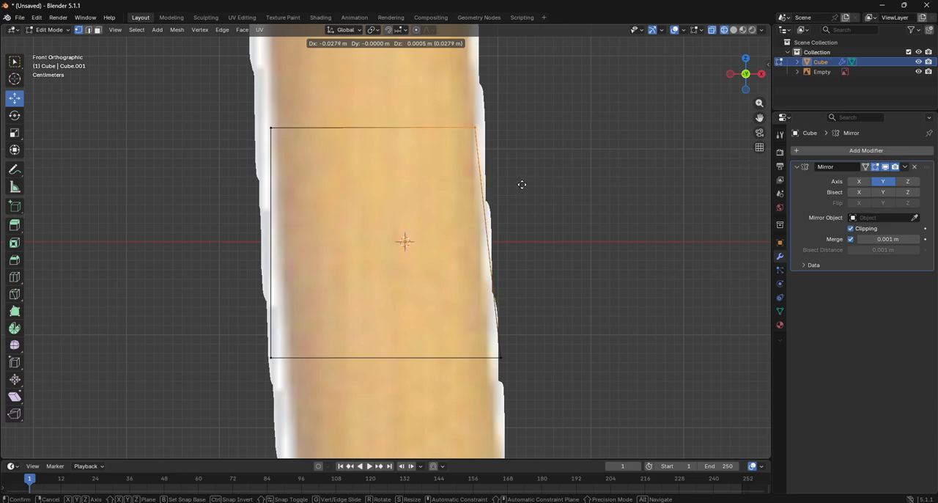
{"action": "left_click", "coordinate": [521, 185]}
- Move the block's two lower corners inward to fit the handle outline, the lower left one about 0.017 m in X
{"action": "left_click", "coordinate": [500, 358]}
{"action": "key", "text": "g"}
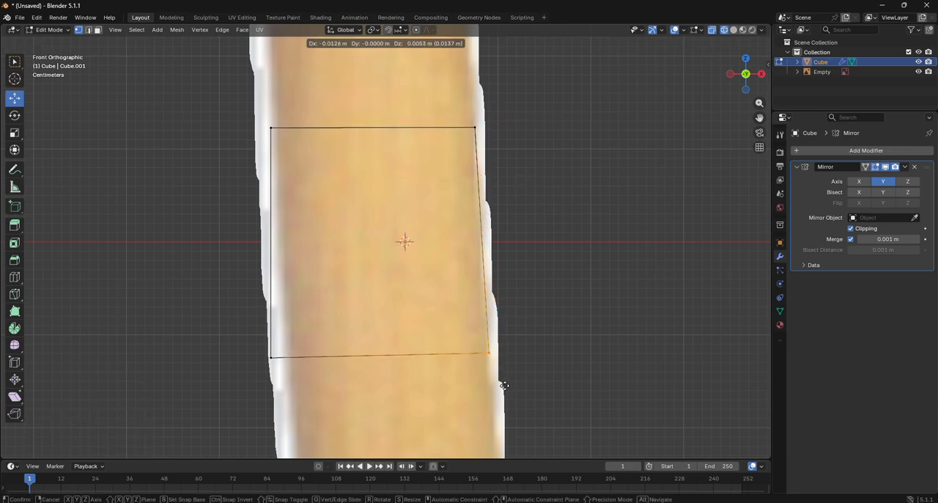
{"action": "left_click", "coordinate": [501, 388]}
{"action": "left_click", "coordinate": [275, 365]}
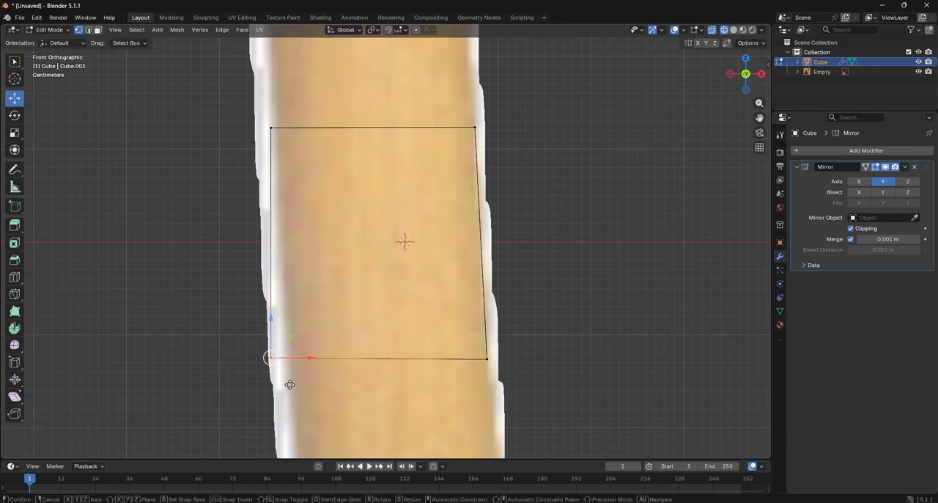
{"action": "key", "text": "g"}
{"action": "left_click", "coordinate": [305, 382]}
- Extrude the block's top end to the top of the axe head, about 0.098 m in X and 2.21 m in Z
{"action": "scroll", "coordinate": [276, 135], "scroll_direction": "down", "scroll_amount": 10}
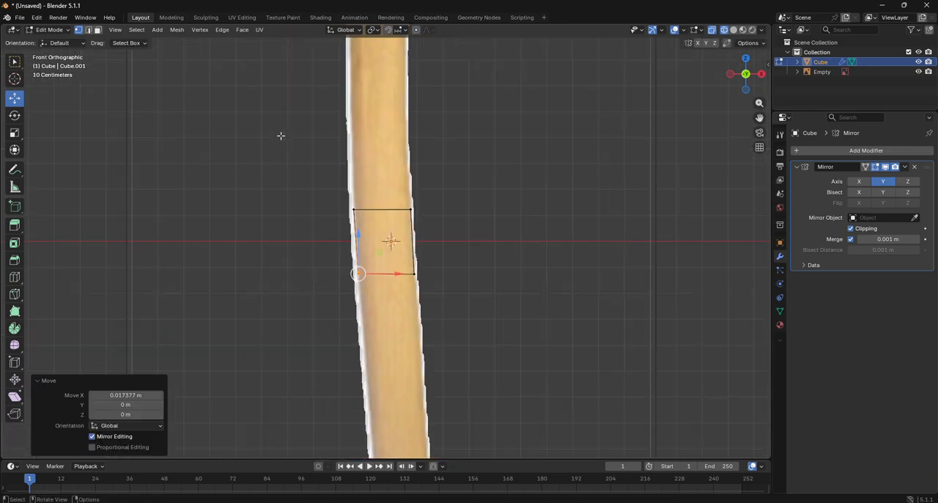
{"action": "scroll", "coordinate": [335, 176], "scroll_direction": "up", "scroll_amount": 4}
{"action": "left_click_drag", "start_coordinate": [326, 176], "coordinate": [438, 237]}
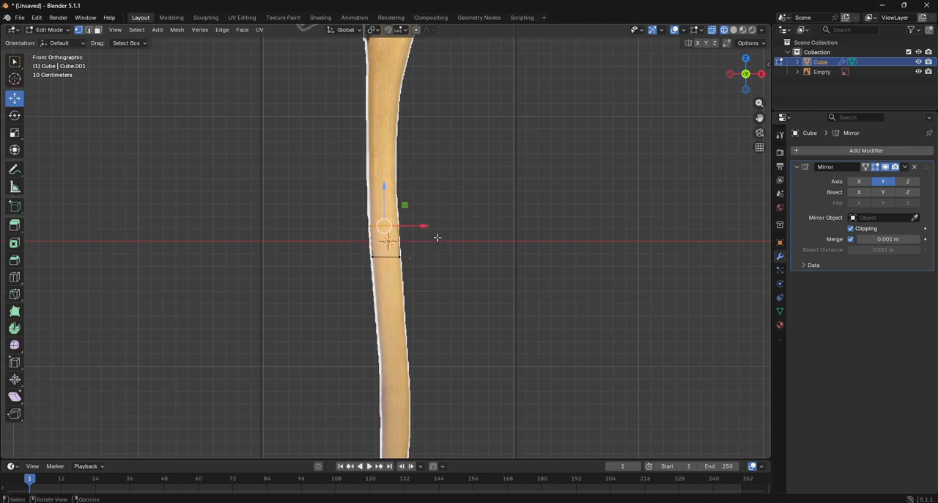
{"action": "left_click_drag", "start_coordinate": [760, 117], "coordinate": [760, 261]}
{"action": "key", "text": "g"}
{"action": "key", "text": "z"}
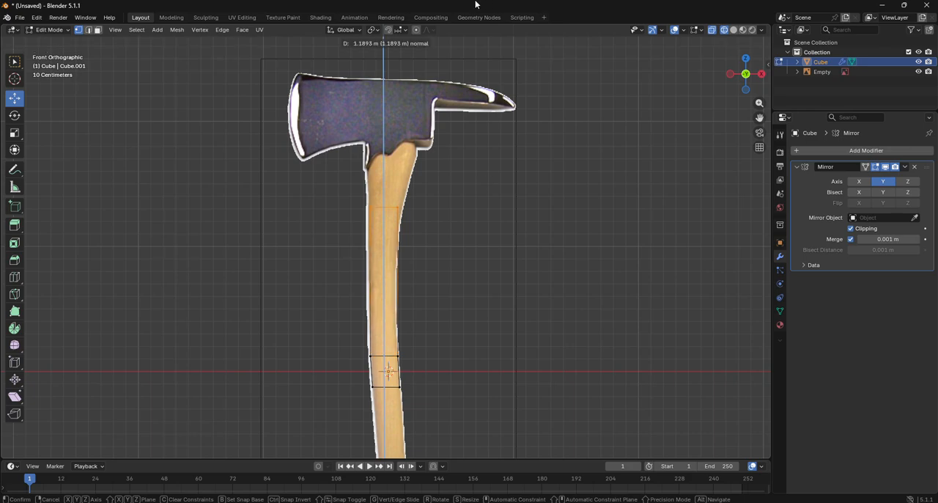
{"action": "right_click", "coordinate": [473, 256]}
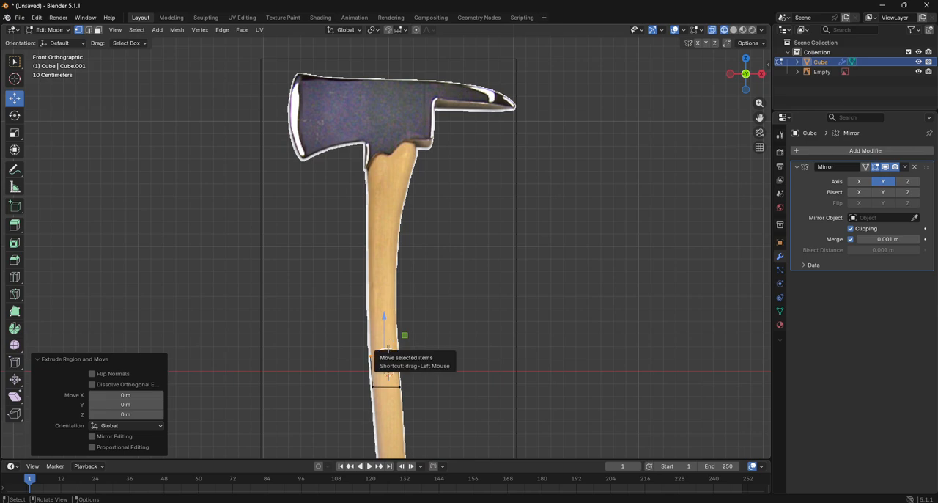
{"action": "left_click_drag", "start_coordinate": [384, 356], "coordinate": [400, 72]}
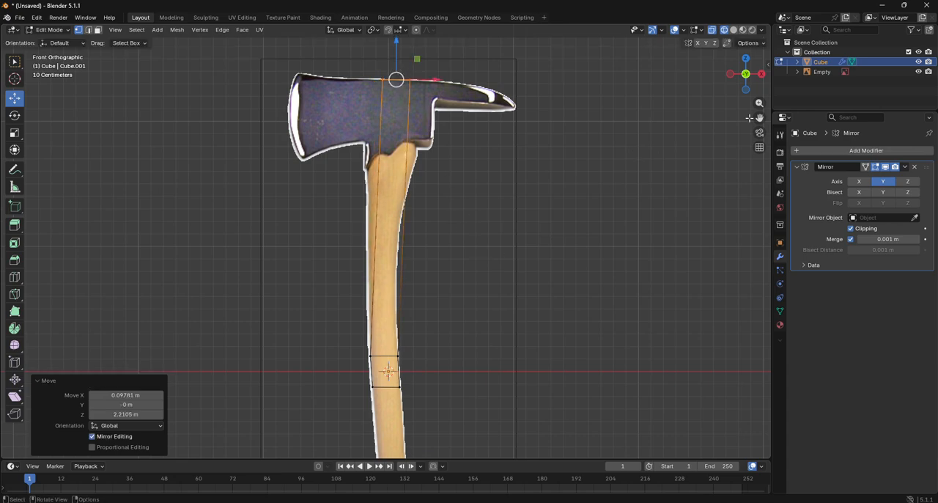
- Extrude the block's bottom end down to the base of the handle, about 2.28 m along its normal
{"action": "left_click_drag", "start_coordinate": [750, 118], "coordinate": [568, 238]}
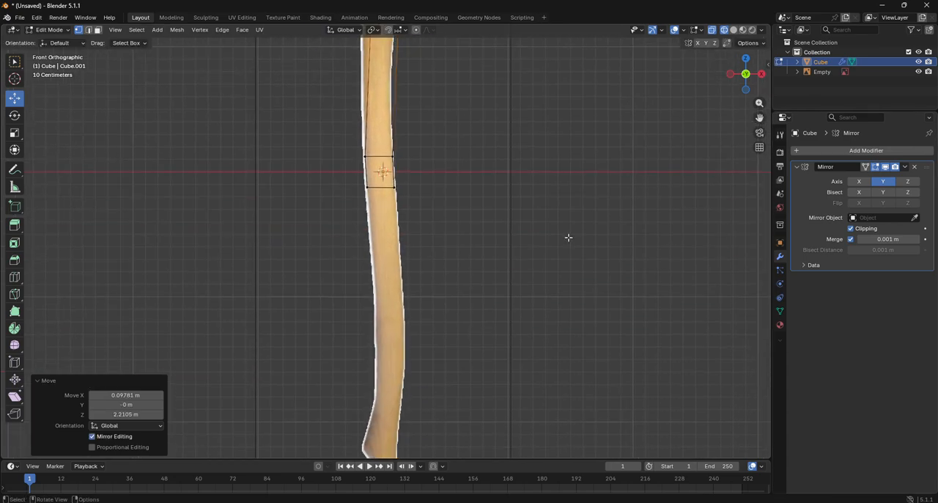
{"action": "left_click", "coordinate": [359, 181], "text": "alt"}
{"action": "left_click_drag", "start_coordinate": [761, 118], "coordinate": [762, 118]}
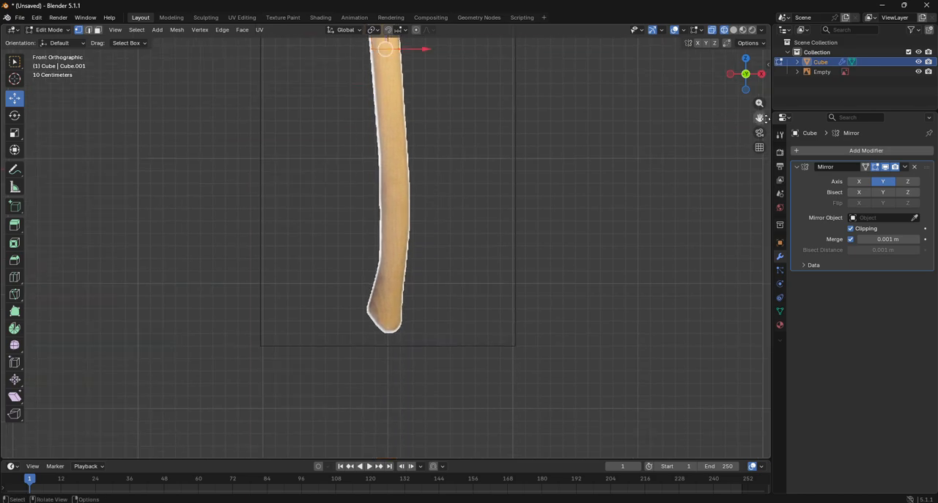
{"action": "key", "text": "e"}
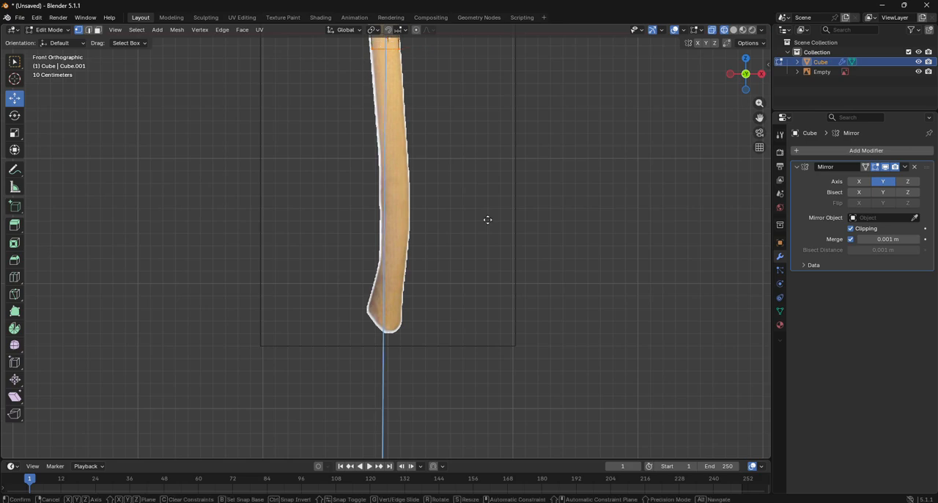
{"action": "left_click", "coordinate": [468, 72]}
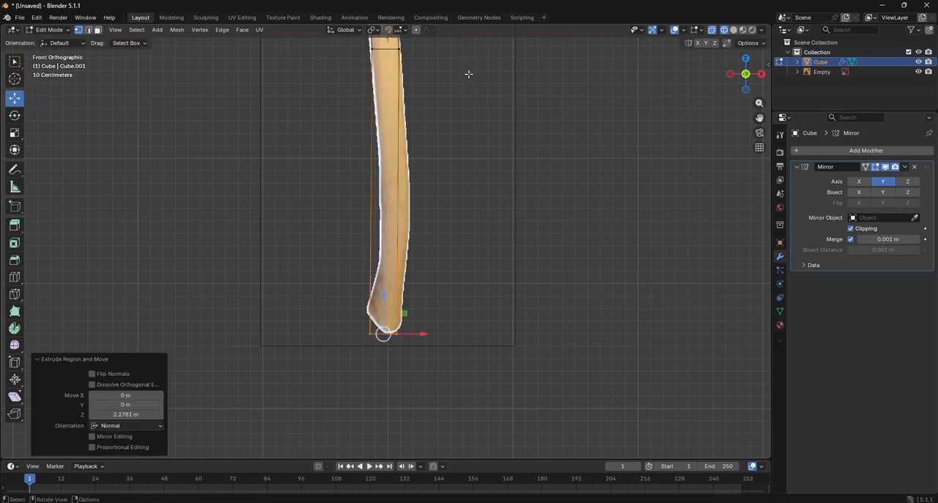
- Widen the mesh's top end by moving its left corner about -0.14 m and its right corner about 0.117 m in X
{"action": "left_click_drag", "start_coordinate": [759, 118], "coordinate": [737, 413]}
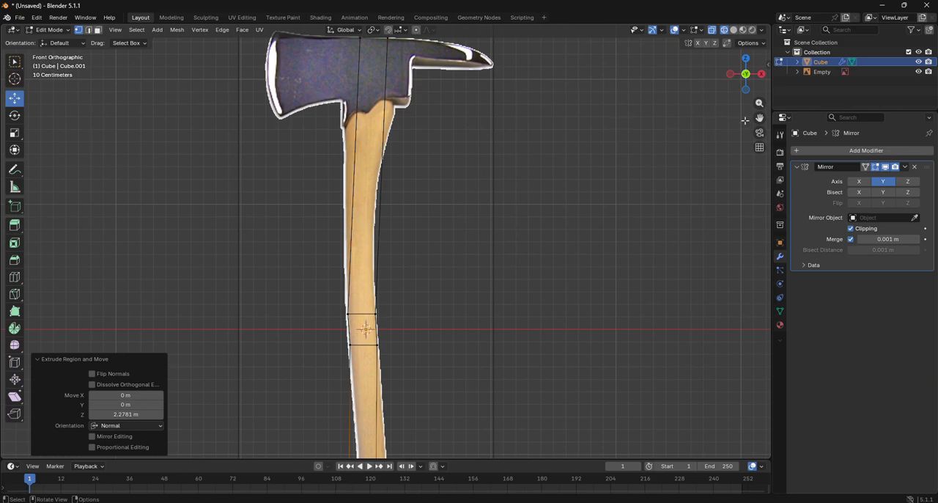
{"action": "left_click_drag", "start_coordinate": [759, 118], "coordinate": [765, 177]}
{"action": "left_click", "coordinate": [365, 97]}
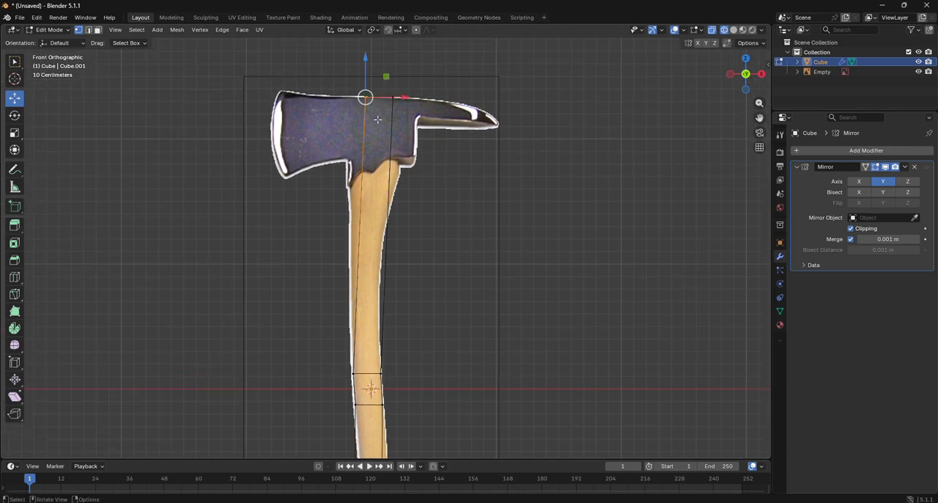
{"action": "key", "text": "g"}
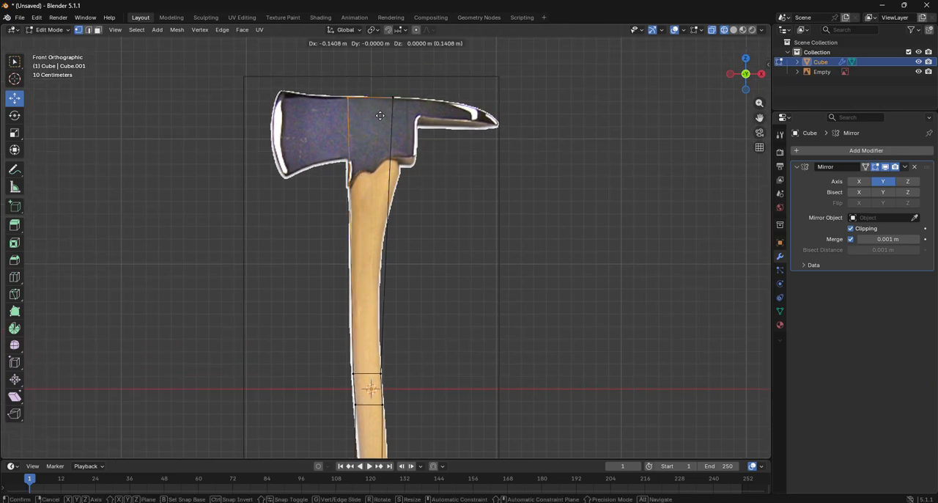
{"action": "left_click", "coordinate": [380, 116]}
{"action": "left_click", "coordinate": [391, 97]}
{"action": "key", "text": "g"}
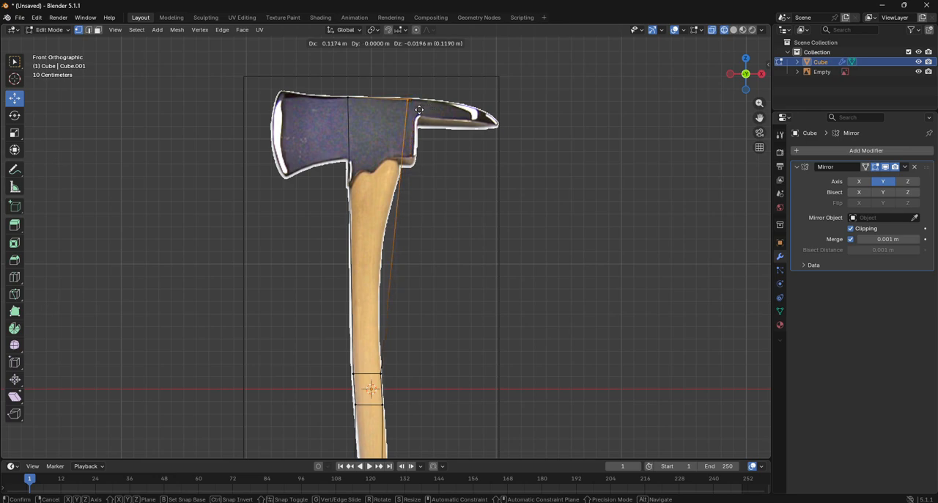
{"action": "left_click", "coordinate": [420, 109]}
- Add a loop cut just below the axe head and move the top right corner about -0.055 m in X
{"action": "left_click", "coordinate": [13, 276]}
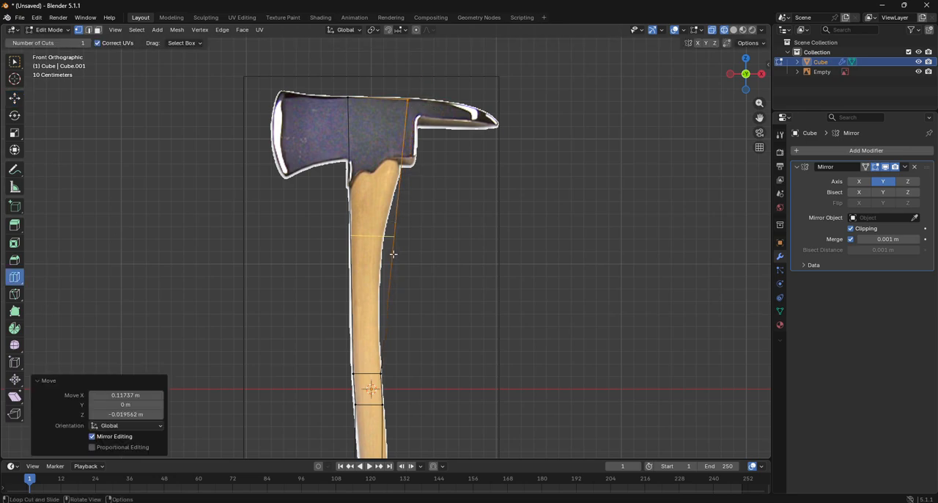
{"action": "left_click_drag", "start_coordinate": [393, 254], "coordinate": [428, 188]}
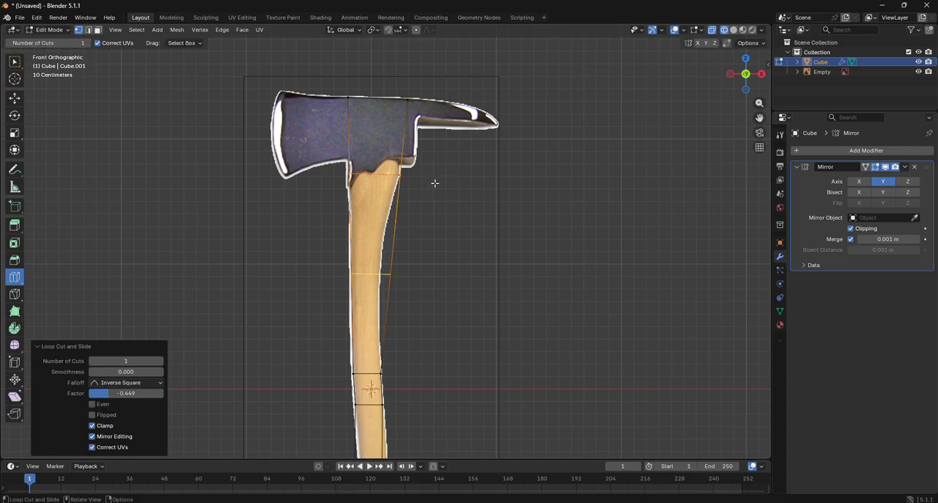
{"action": "left_click", "coordinate": [14, 99]}
{"action": "left_click_drag", "start_coordinate": [402, 90], "coordinate": [427, 123]}
{"action": "key", "text": "g"}
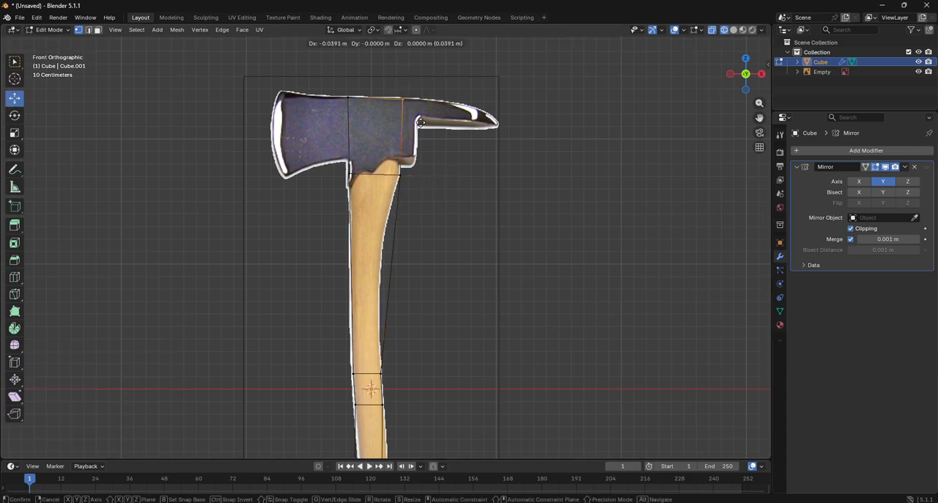
{"action": "left_click", "coordinate": [420, 122]}
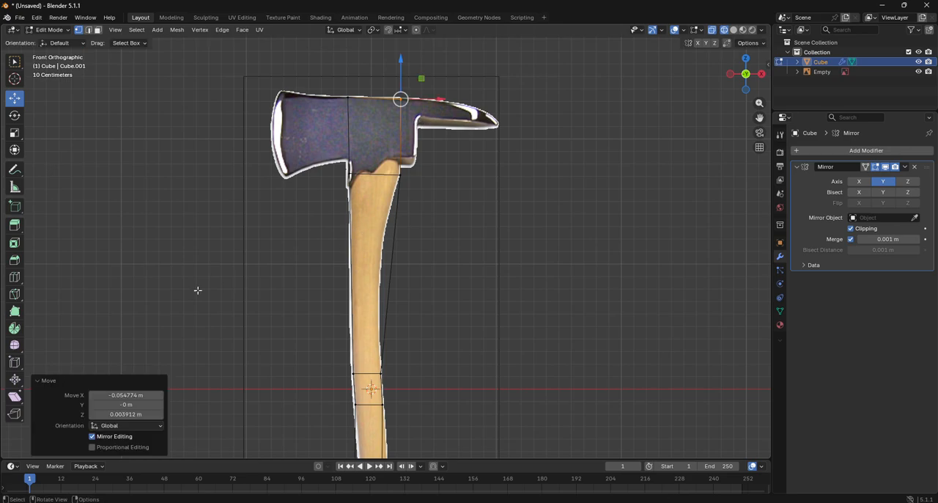
- Add a loop cut across the upper handle and move its right vertex about -0.094 m in X and 0.012 m in Z
{"action": "left_click", "coordinate": [13, 279]}
{"action": "left_click", "coordinate": [384, 301]}
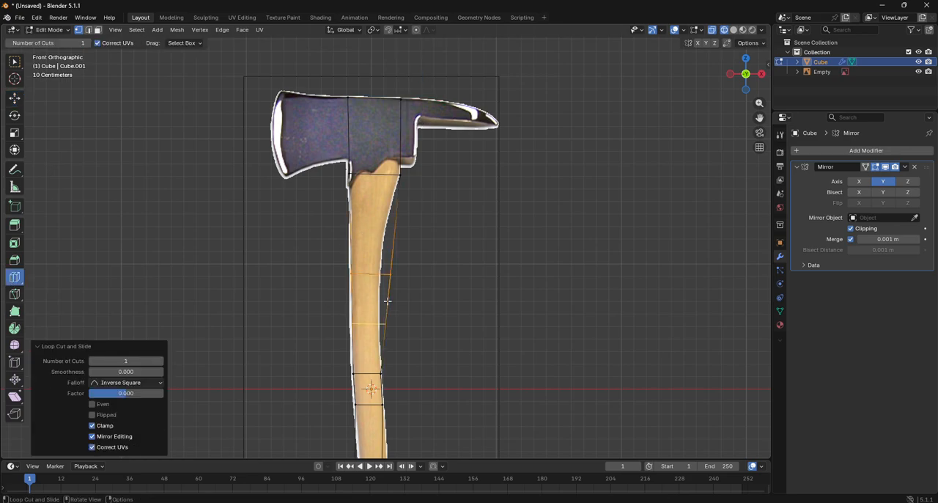
{"action": "left_click", "coordinate": [14, 98]}
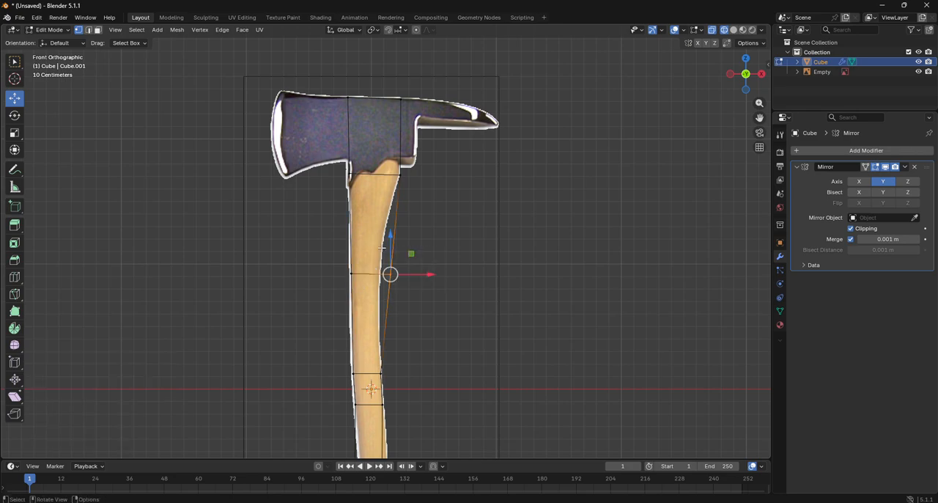
{"action": "key", "text": "g"}
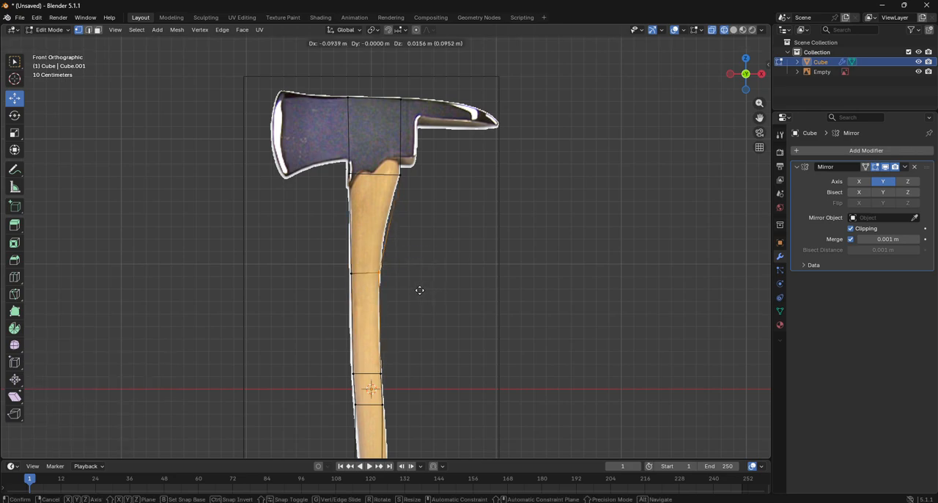
{"action": "left_click", "coordinate": [415, 289]}
- Add a loop cut midway between the new loop and the axe head, moving its right vertex about -0.03 m in X and 0.005 m in Z
{"action": "left_click", "coordinate": [14, 276]}
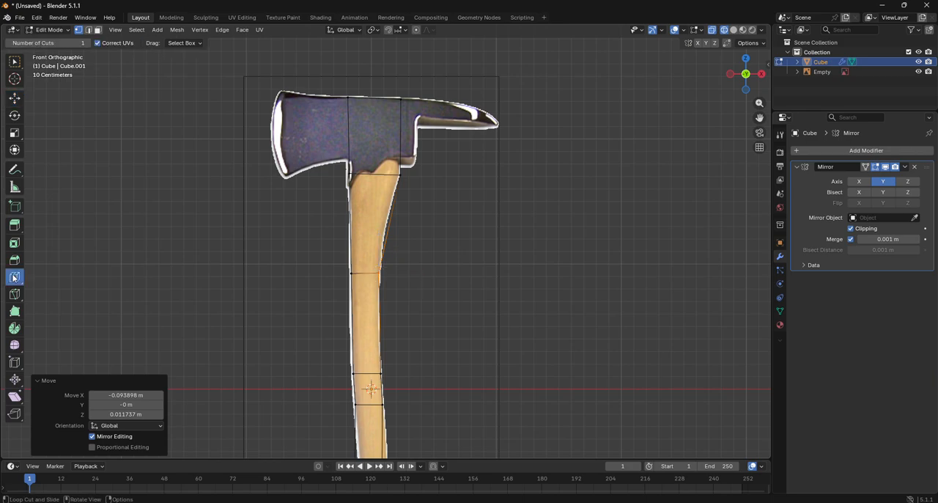
{"action": "left_click", "coordinate": [358, 242]}
{"action": "left_click", "coordinate": [14, 98]}
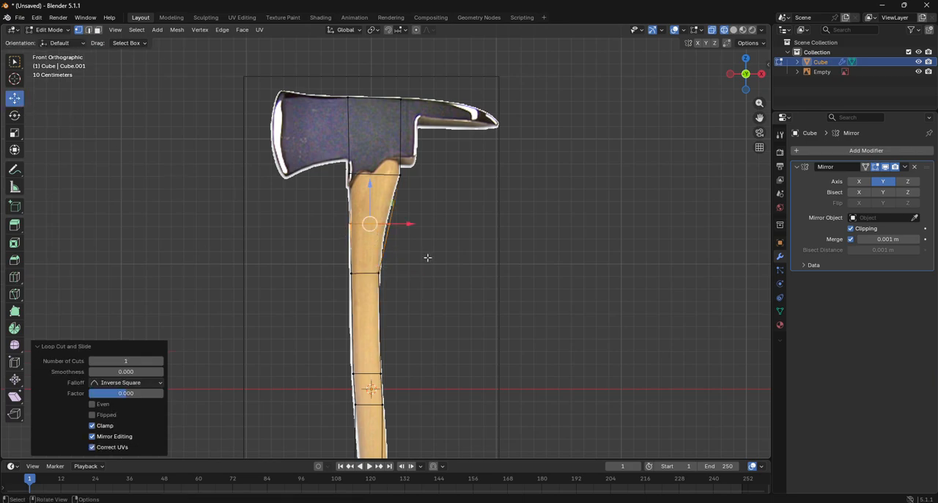
{"action": "left_click", "coordinate": [388, 223]}
{"action": "scroll", "coordinate": [431, 239], "scroll_direction": "up", "scroll_amount": 3}
{"action": "scroll", "coordinate": [431, 239], "scroll_direction": "up", "scroll_amount": 1}
{"action": "key", "text": "g"}
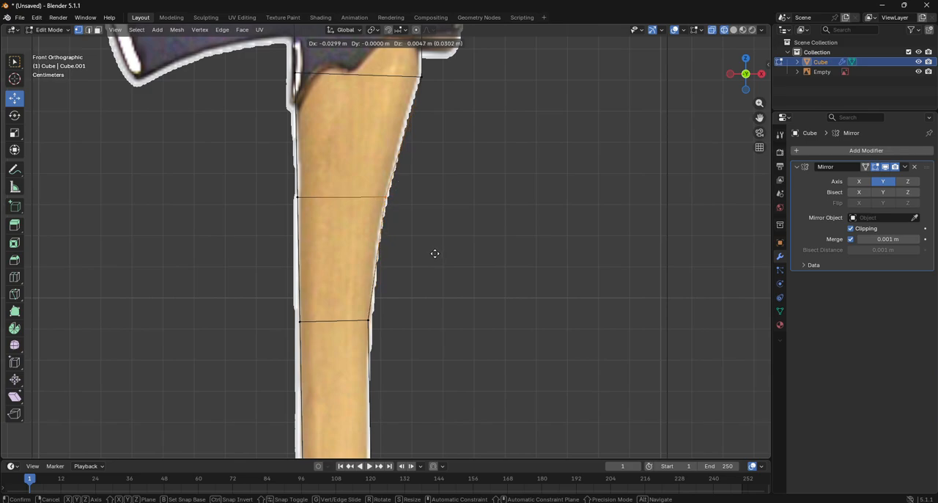
{"action": "left_click", "coordinate": [433, 254]}
{"action": "scroll", "coordinate": [433, 254], "scroll_direction": "down", "scroll_amount": 6}
{"action": "key", "text": "g"}
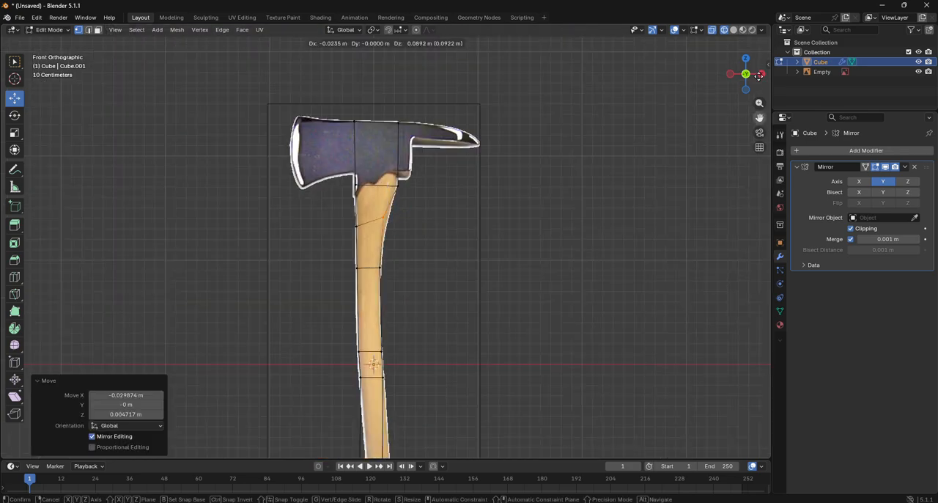
{"action": "left_click", "coordinate": [767, 482]}
{"action": "key", "text": "ctrl+z"}
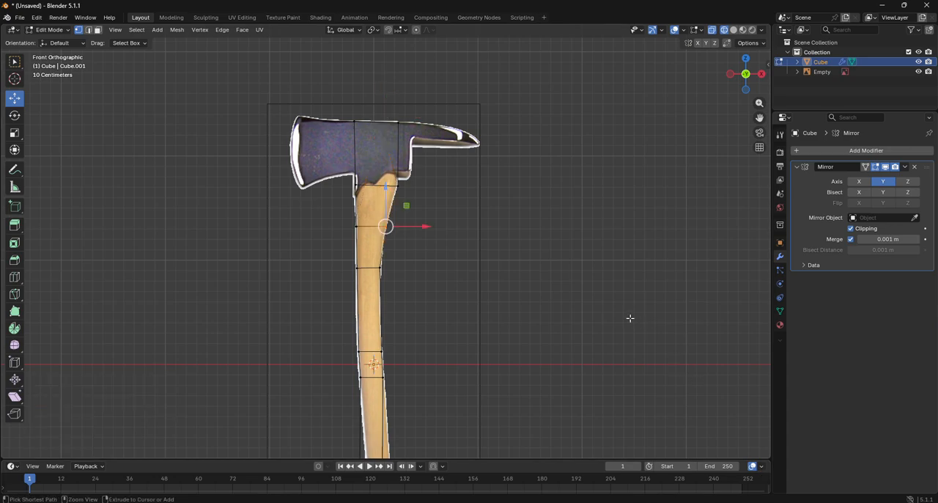
- Add a loop cut halfway down the lower handle and move it about 0.089 m in X to follow the bend
{"action": "mouse_move", "coordinate": [759, 118]}
{"action": "left_mouse_down"}
{"action": "mouse_move", "coordinate": [721, 0]}
{"action": "mouse_move", "coordinate": [761, 111]}
{"action": "left_mouse_up"}
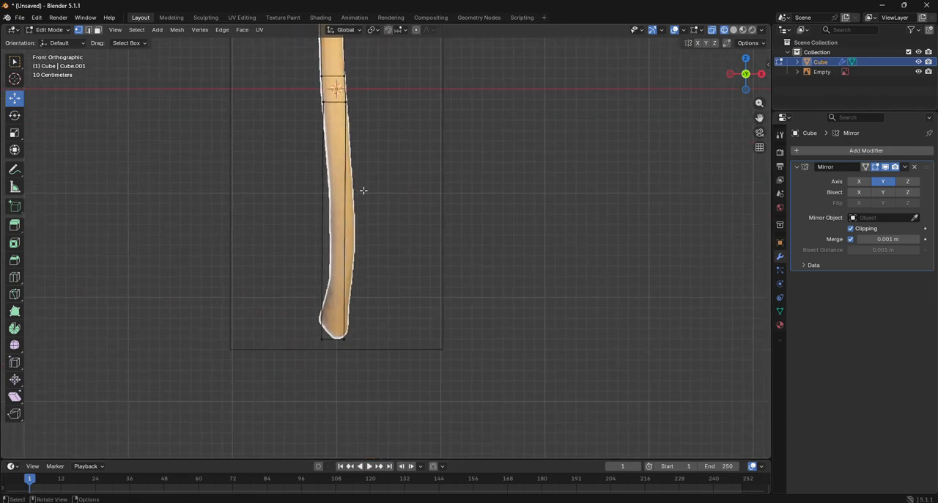
{"action": "left_click", "coordinate": [15, 277]}
{"action": "left_click", "coordinate": [325, 247]}
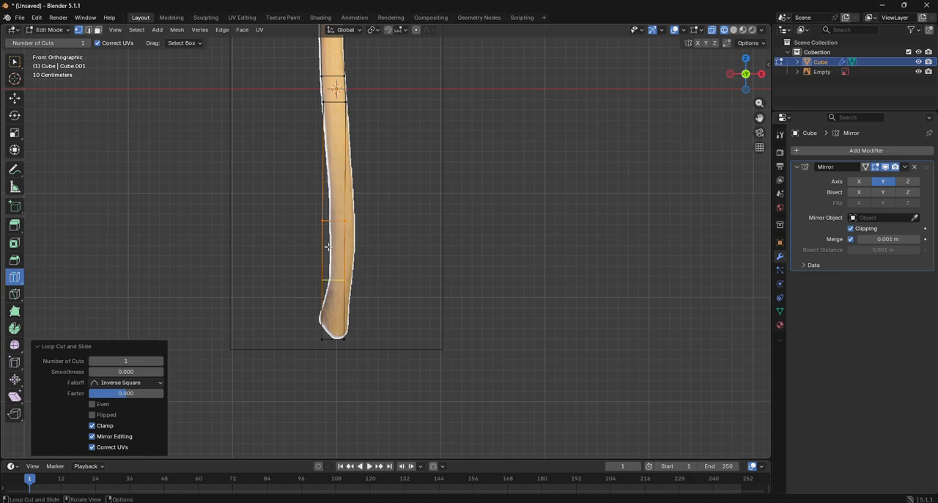
{"action": "key", "text": "g"}
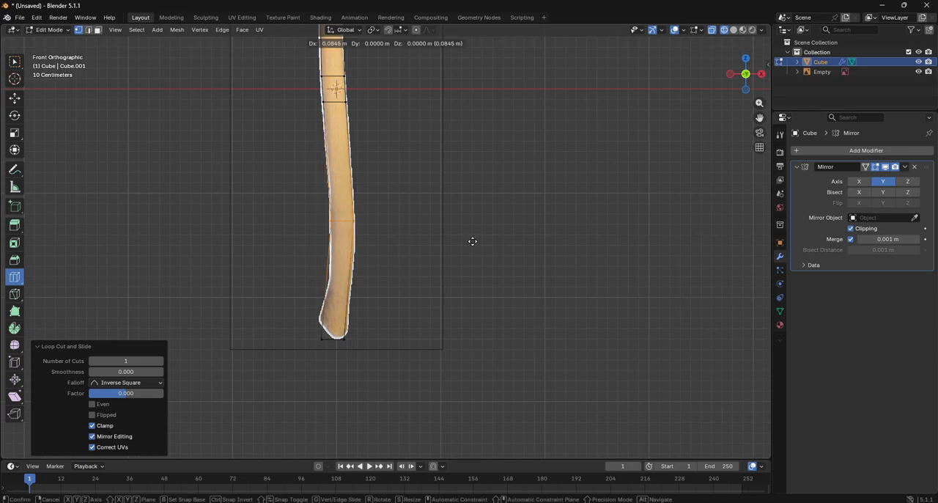
{"action": "left_click", "coordinate": [473, 241]}
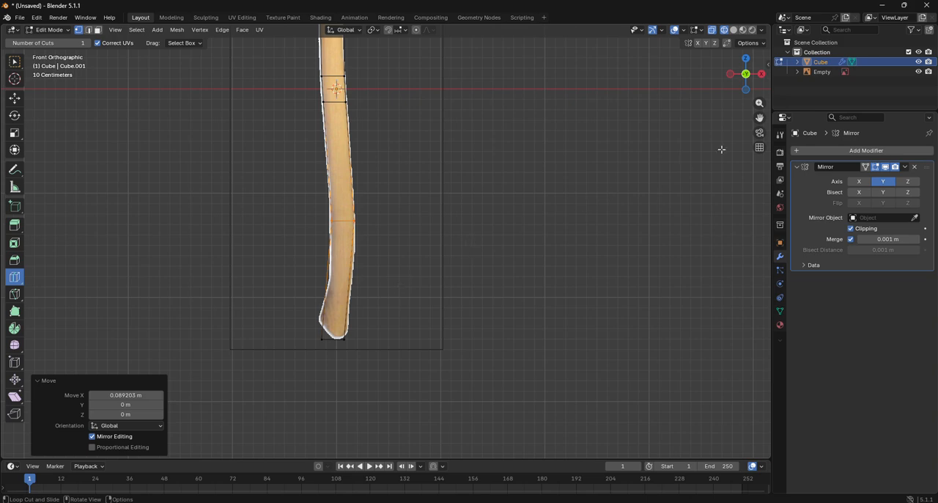
- Add a centred lengthwise loop cut through the mesh at the handle's base and switch to the Move tool
{"action": "left_click_drag", "start_coordinate": [760, 118], "coordinate": [809, 2]}
{"action": "scroll", "coordinate": [481, 178], "scroll_direction": "up", "scroll_amount": 6}
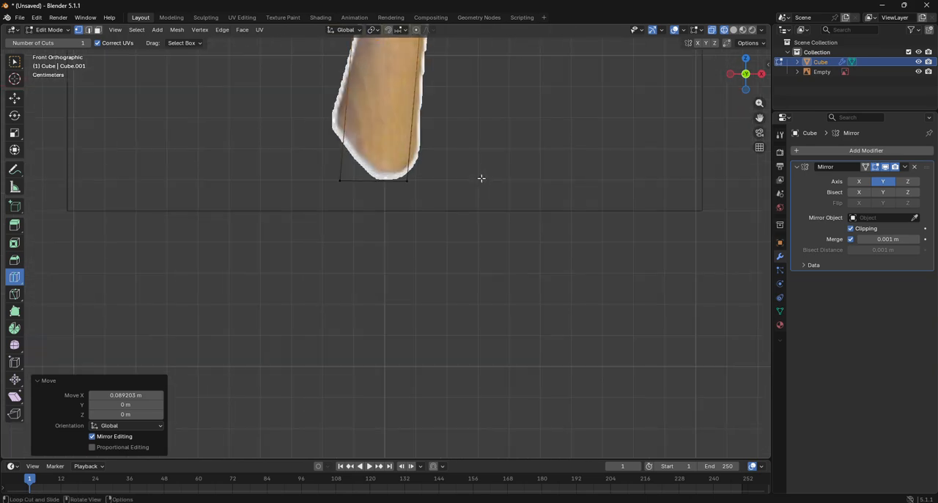
{"action": "left_click_drag", "start_coordinate": [759, 118], "coordinate": [753, 129]}
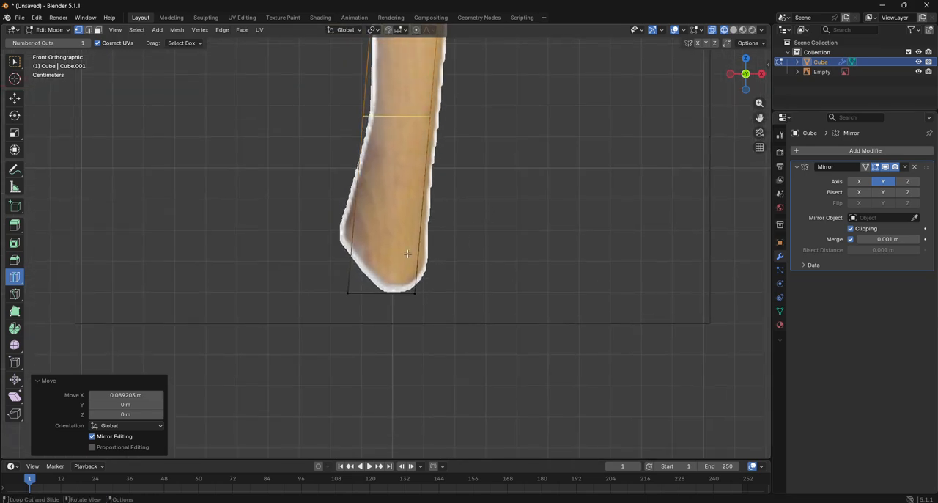
{"action": "left_click", "coordinate": [374, 288]}
{"action": "key", "text": "shift+space"}
{"action": "key", "text": "g"}
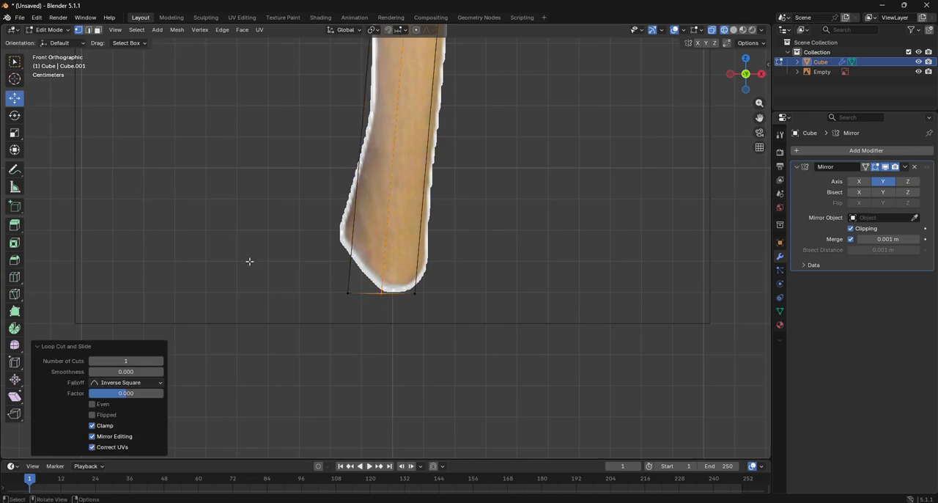
- Move the bottom left corner of the handle about -0.016 m in X and 0.17 m in Z to match the knob
{"action": "left_click_drag", "start_coordinate": [290, 256], "coordinate": [352, 296]}
{"action": "key", "text": "g"}
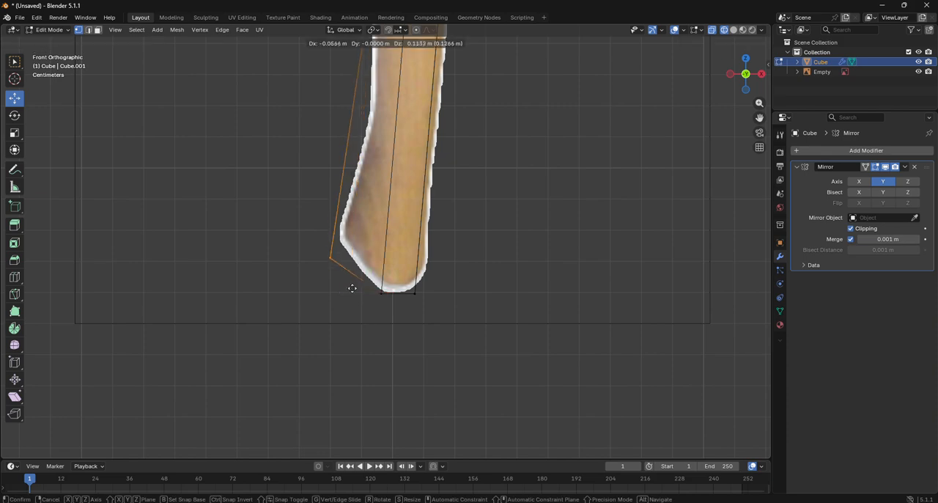
{"action": "left_click", "coordinate": [363, 270]}
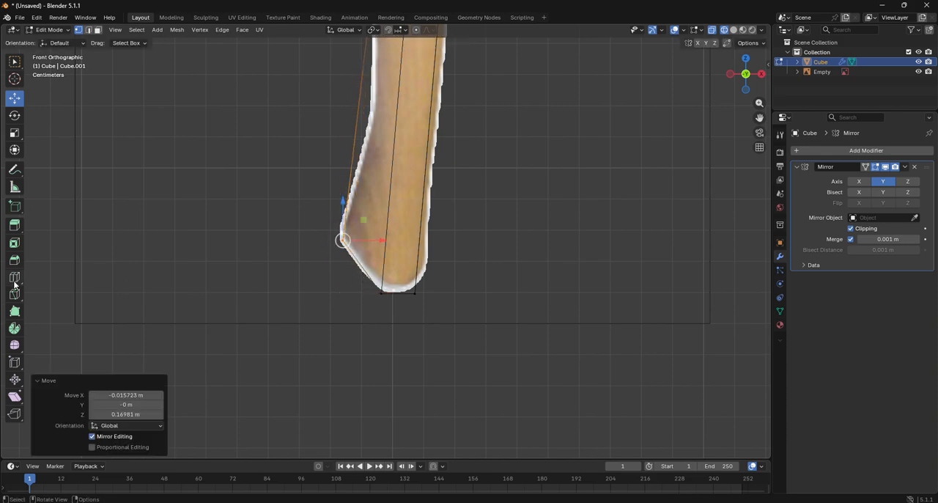
- Add a loop cut above the handle's knob with factor -0.139 and fit it, moving its middle vertex about 0.019 m in X
{"action": "left_click", "coordinate": [14, 278]}
{"action": "left_click_drag", "start_coordinate": [413, 185], "coordinate": [405, 214]}
{"action": "left_click", "coordinate": [10, 101]}
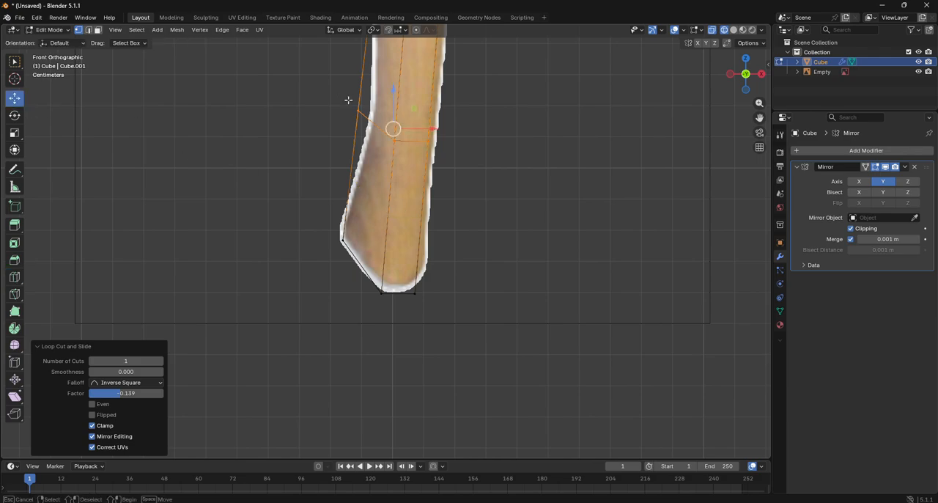
{"action": "left_click_drag", "start_coordinate": [349, 100], "coordinate": [400, 143]}
{"action": "left_click", "coordinate": [394, 140]}
- Switch to Object Mode and add a Subdivision Surface modifier to the handle
{"action": "left_click_drag", "start_coordinate": [760, 117], "coordinate": [734, 494]}
{"action": "scroll", "coordinate": [427, 175], "scroll_direction": "down", "scroll_amount": 6}
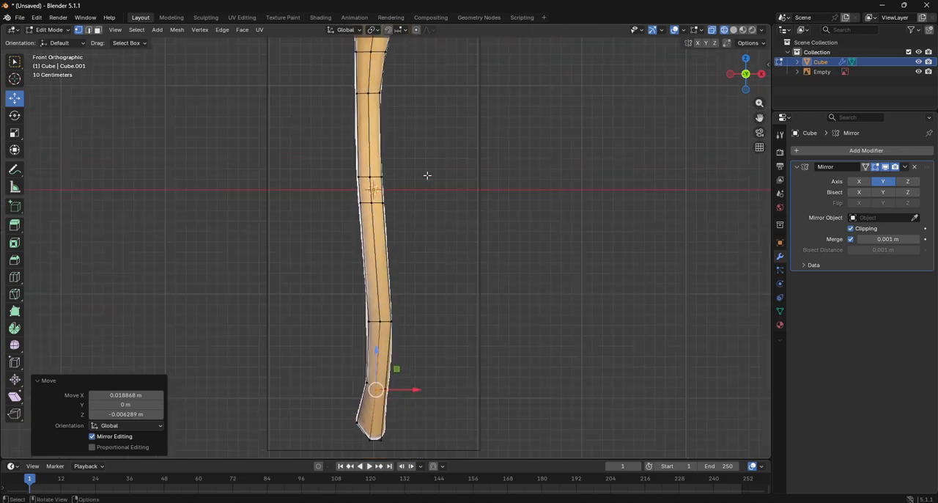
{"action": "left_click", "coordinate": [50, 29]}
{"action": "left_click", "coordinate": [51, 38]}
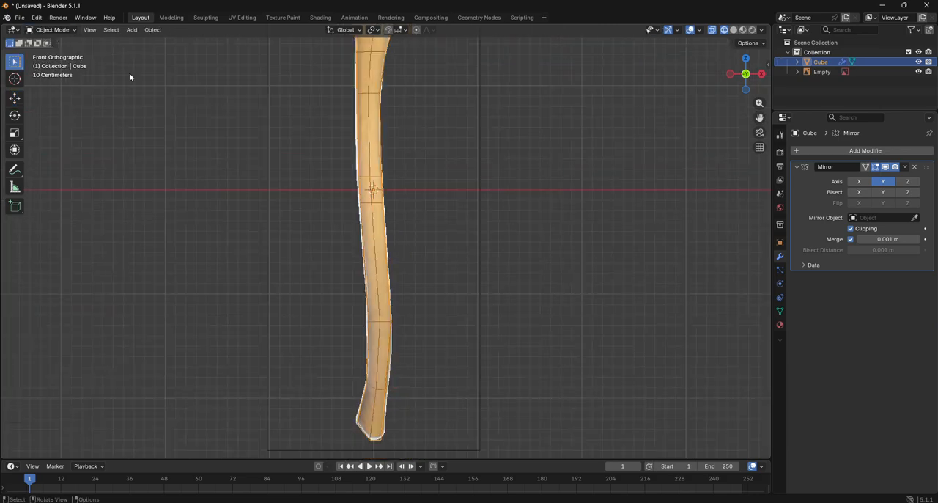
{"action": "left_click", "coordinate": [842, 149]}
{"action": "left_click", "coordinate": [841, 149]}
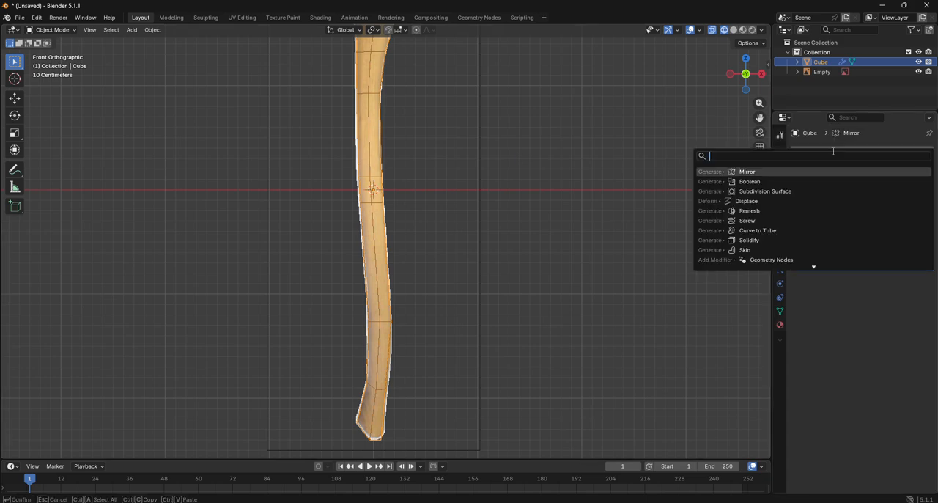
{"action": "left_click", "coordinate": [765, 191]}
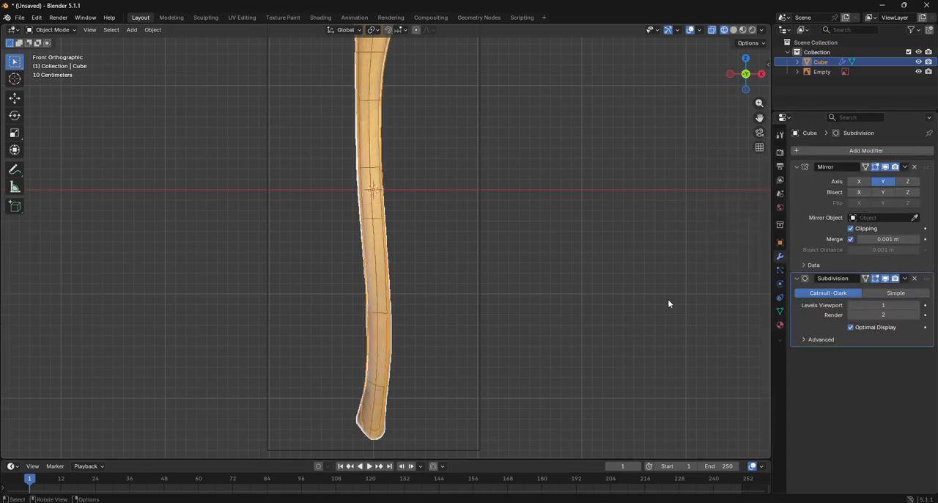
- Return to Edit Mode, show the handle in solid shading and set the subdivision's viewport level to 2
{"action": "left_click", "coordinate": [50, 29]}
{"action": "left_click", "coordinate": [55, 49]}
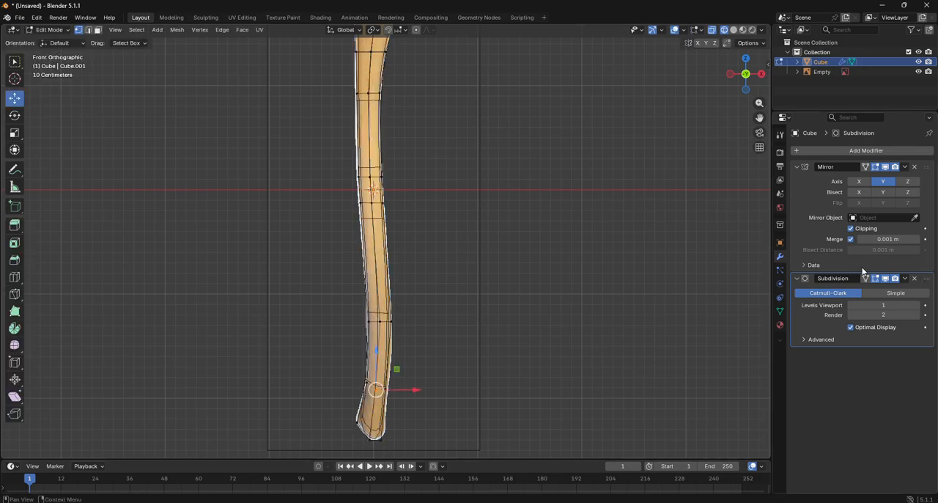
{"action": "mouse_move", "coordinate": [739, 80]}
{"action": "left_mouse_down"}
{"action": "mouse_move", "coordinate": [865, 93]}
{"action": "mouse_move", "coordinate": [742, 76]}
{"action": "mouse_move", "coordinate": [738, 86]}
{"action": "left_mouse_up"}
{"action": "left_click", "coordinate": [732, 30]}
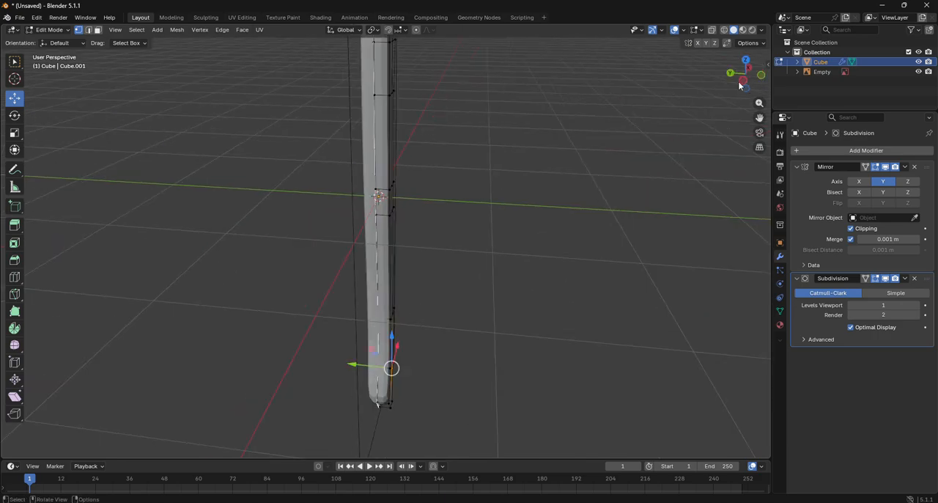
{"action": "left_click", "coordinate": [915, 305]}
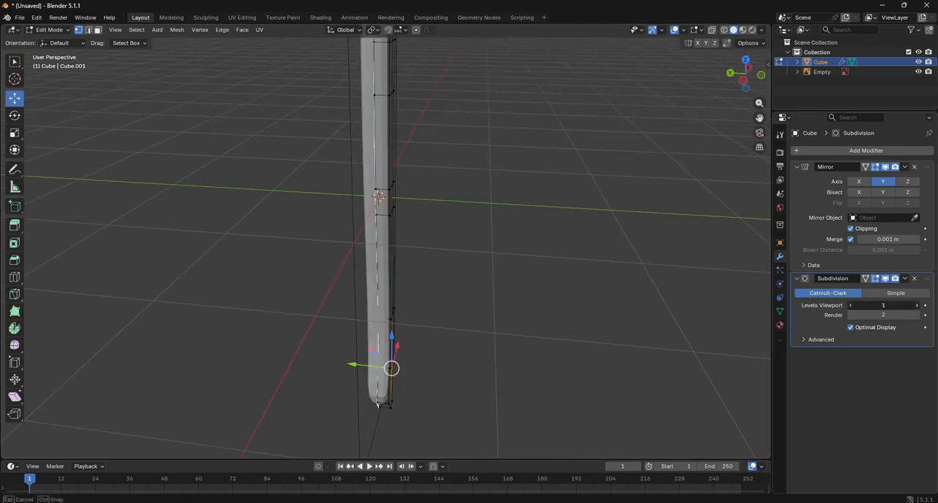
{"action": "mouse_move", "coordinate": [745, 75]}
{"action": "left_mouse_down"}
{"action": "mouse_move", "coordinate": [704, 132]}
{"action": "mouse_move", "coordinate": [742, 83]}
{"action": "left_mouse_up"}
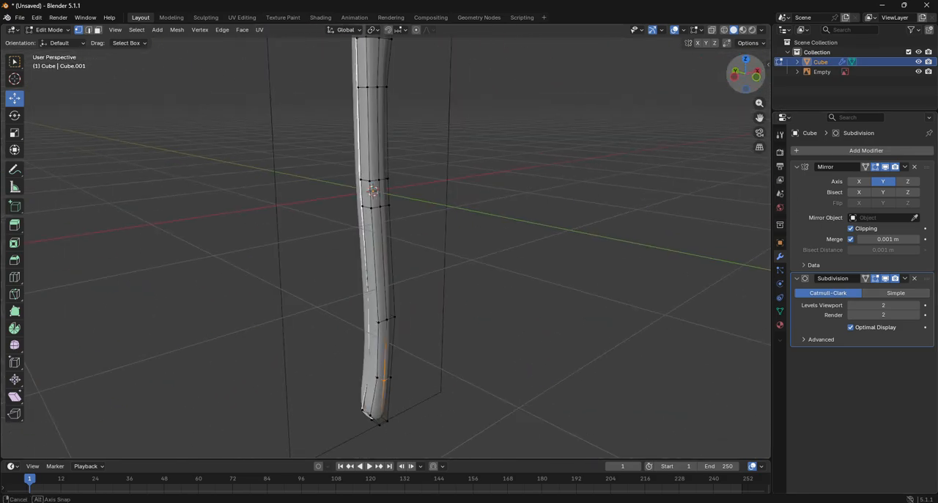
- In front view, add a loop cut close to the handle's bottom end with factor -0.775
{"action": "left_click", "coordinate": [756, 79]}
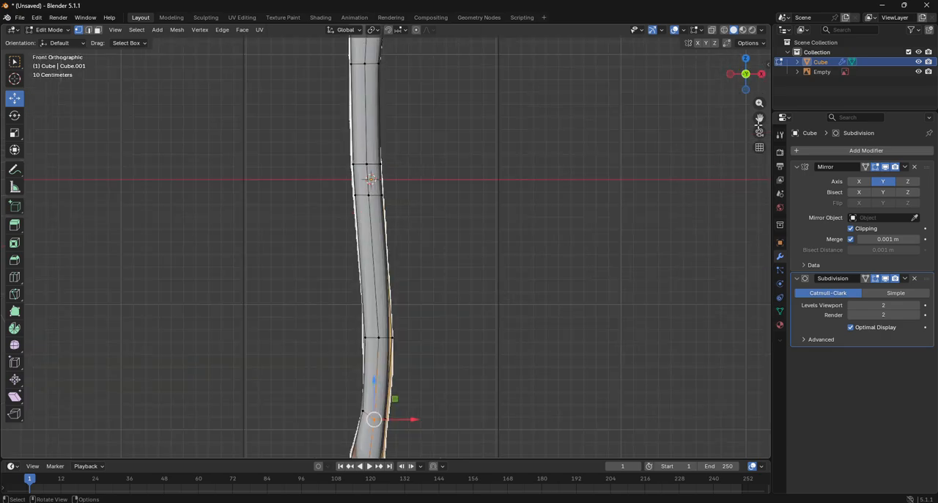
{"action": "left_click_drag", "start_coordinate": [759, 119], "coordinate": [758, 22]}
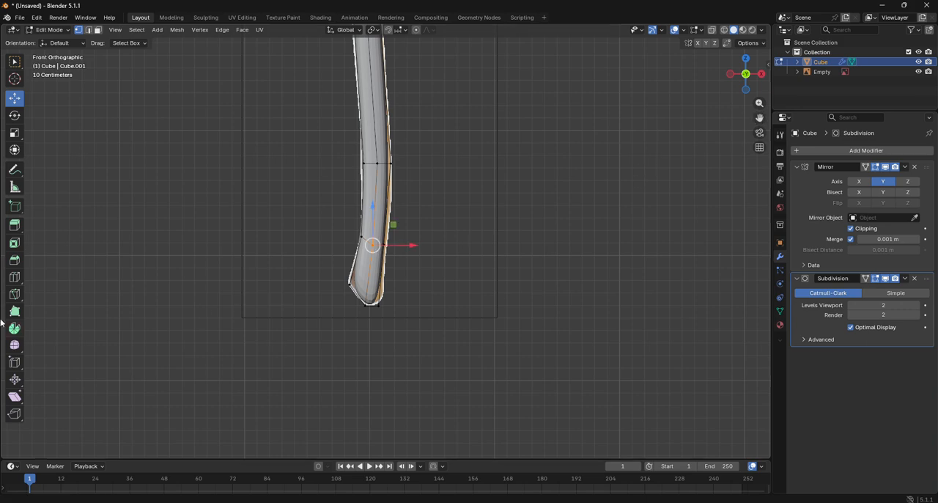
{"action": "left_click", "coordinate": [18, 278]}
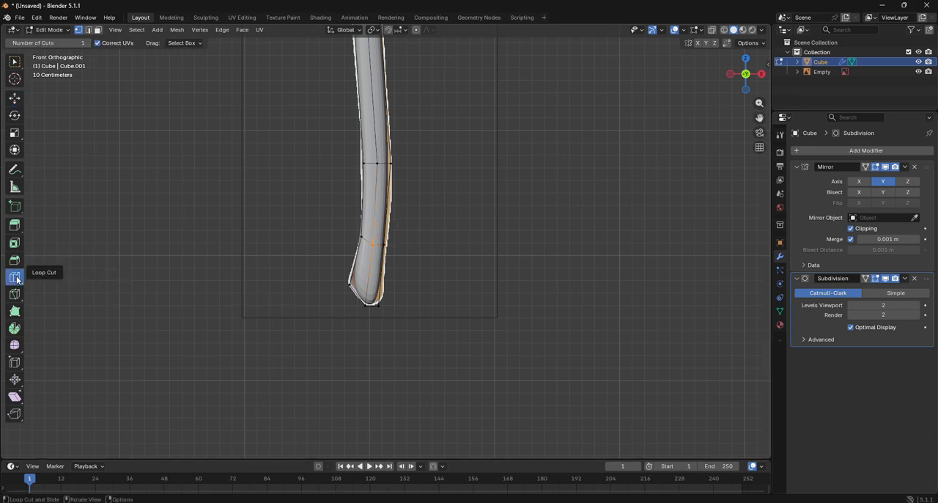
{"action": "scroll", "coordinate": [327, 272], "scroll_direction": "up", "scroll_amount": 4}
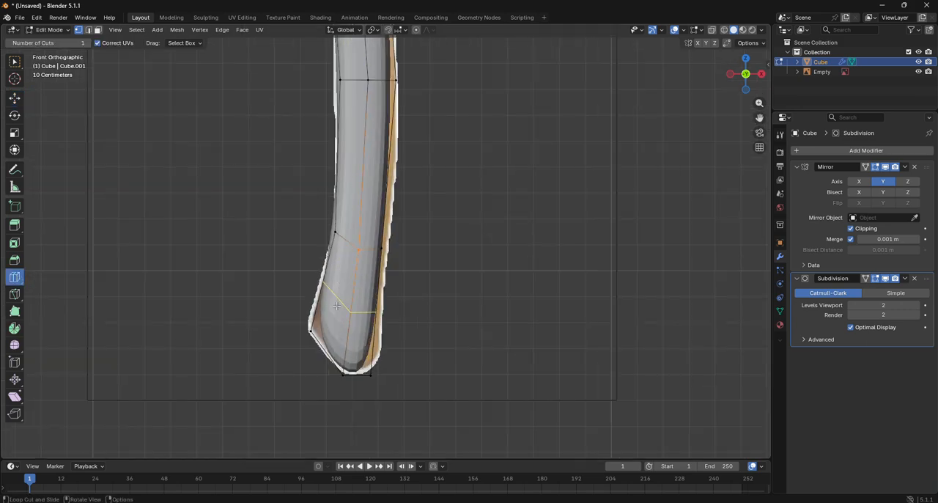
{"action": "left_click_drag", "start_coordinate": [352, 311], "coordinate": [357, 306]}
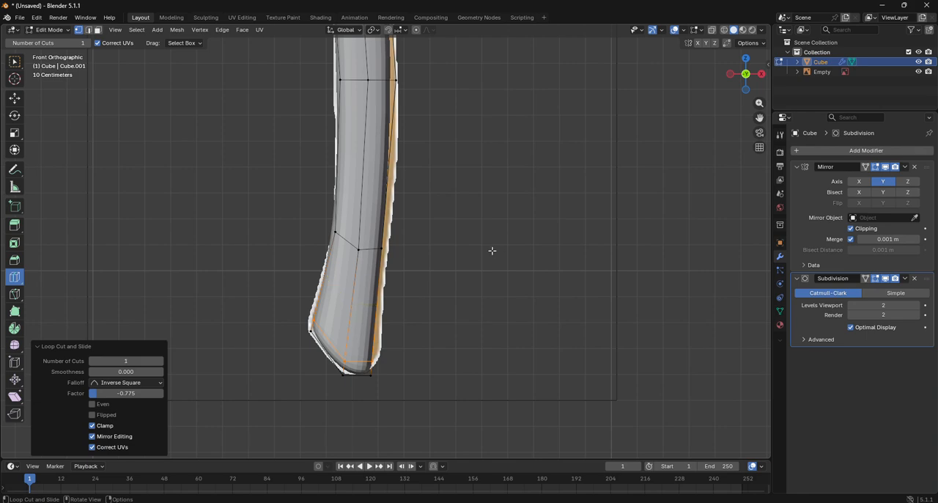
- Move the handle's right-edge vertex on the loop above the lower bend about 0.024 m outward in X to follow the reference outline
{"action": "left_click_drag", "start_coordinate": [759, 119], "coordinate": [766, 300]}
{"action": "left_click", "coordinate": [15, 97]}
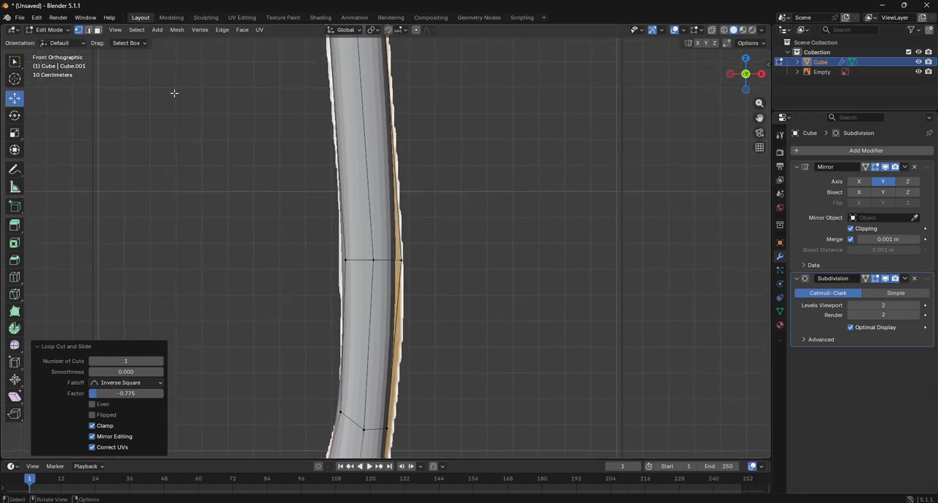
{"action": "key", "text": "a"}
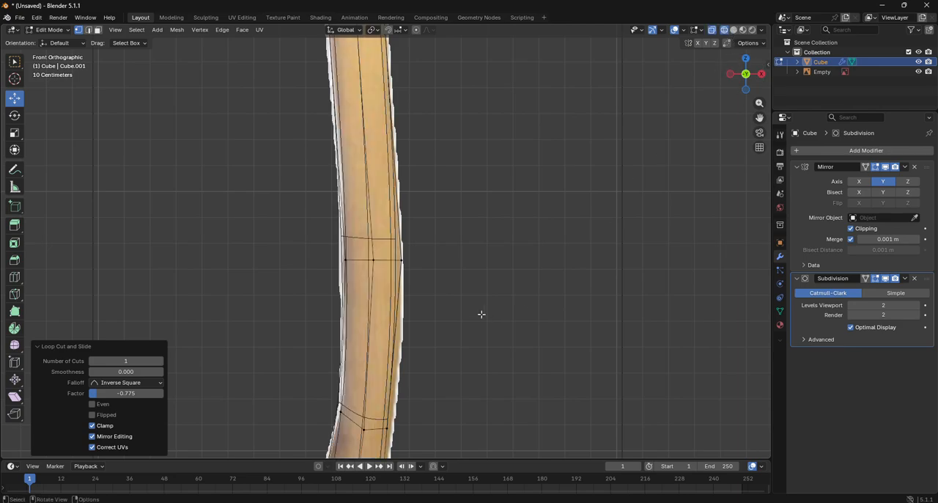
{"action": "left_click_drag", "start_coordinate": [386, 240], "coordinate": [433, 296]}
{"action": "scroll", "coordinate": [433, 297], "scroll_direction": "up", "scroll_amount": 6}
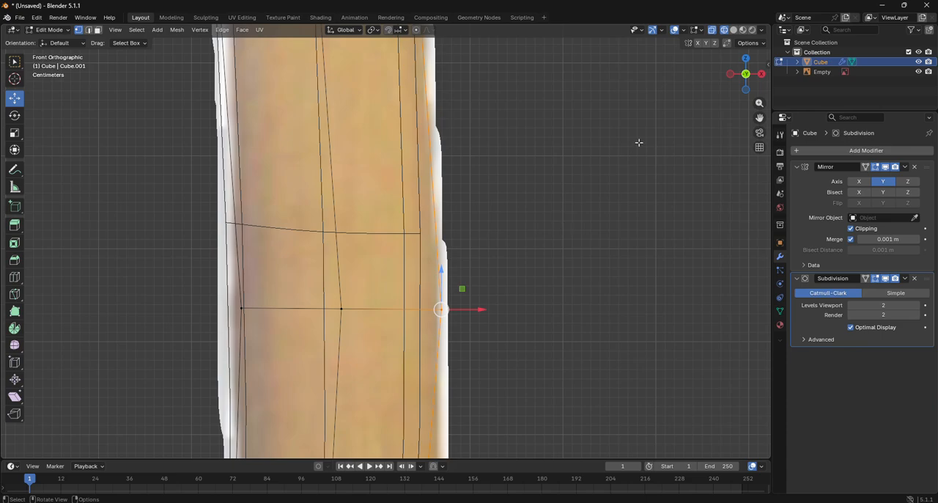
{"action": "left_click", "coordinate": [734, 30]}
{"action": "scroll", "coordinate": [608, 226], "scroll_direction": "down", "scroll_amount": 3}
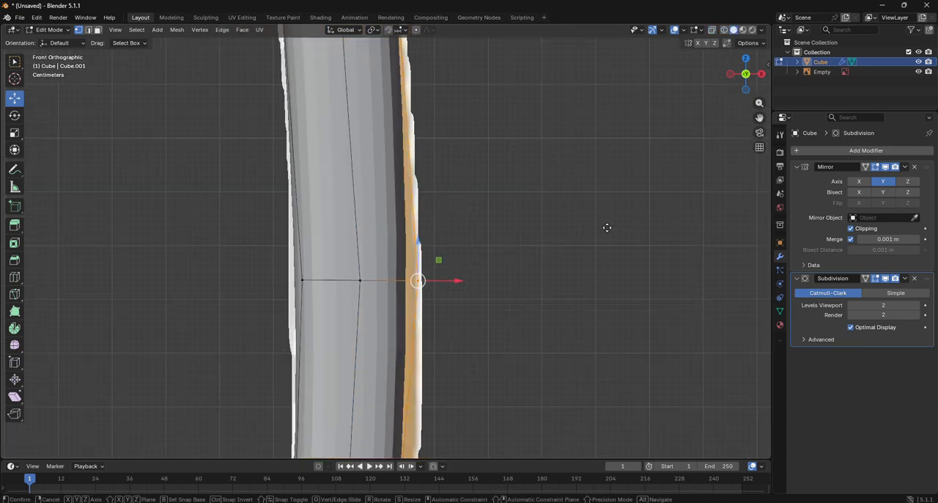
{"action": "key", "text": "g"}
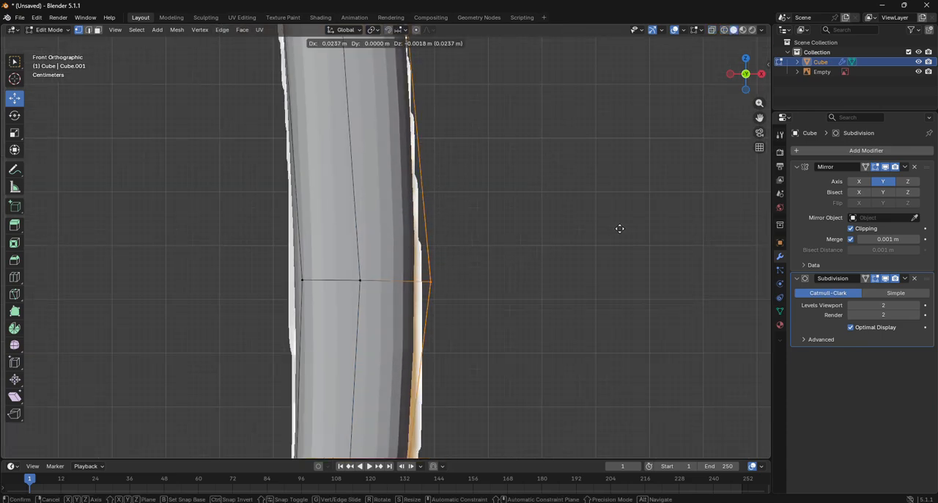
{"action": "left_click", "coordinate": [620, 229]}
- Move the right-edge vertex of the loop above the knob about 0.019 m in X and -0.004 m in Z
{"action": "mouse_move", "coordinate": [759, 117]}
{"action": "left_mouse_down"}
{"action": "mouse_move", "coordinate": [760, 66]}
{"action": "mouse_move", "coordinate": [759, 119]}
{"action": "left_mouse_up"}
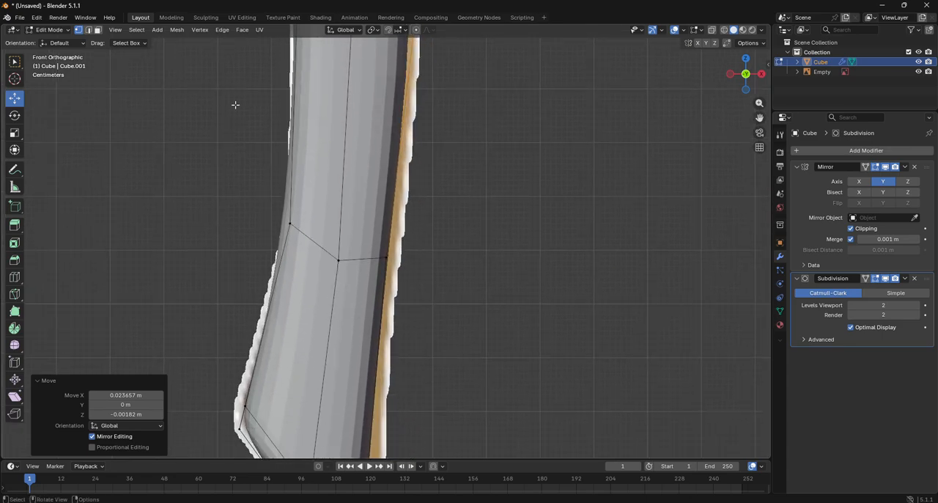
{"action": "left_click", "coordinate": [723, 29]}
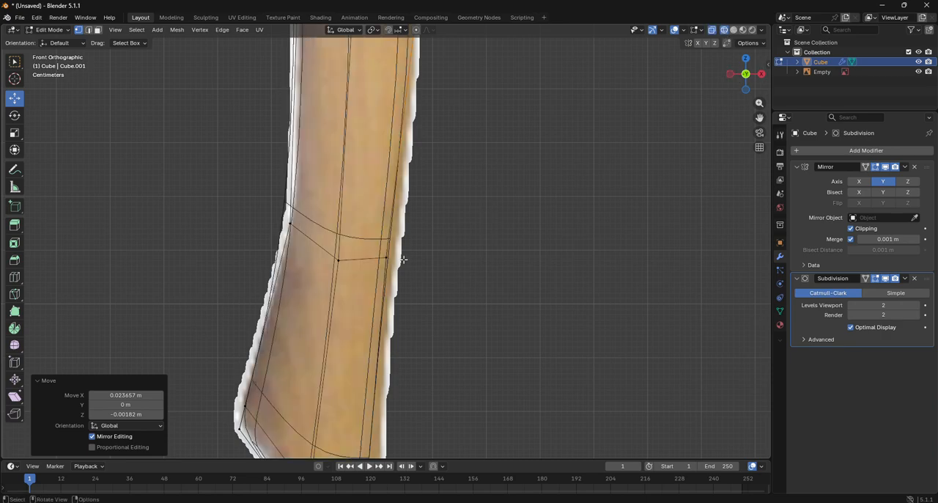
{"action": "left_click_drag", "start_coordinate": [369, 230], "coordinate": [438, 297]}
{"action": "left_click", "coordinate": [733, 29]}
{"action": "key", "text": "g"}
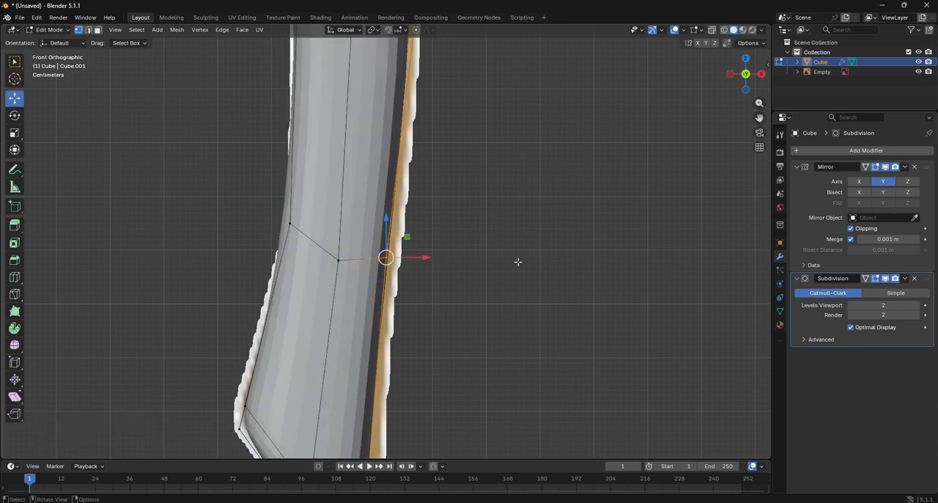
{"action": "left_click", "coordinate": [442, 287]}
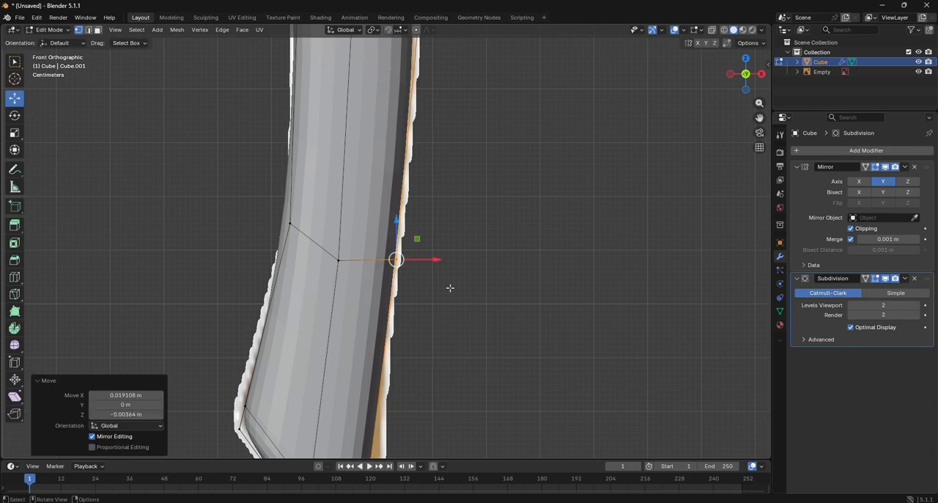
- Move the right-hand vertices at the handle's bottom end about 0.028 m in X and 0.063 m in Z to fit the knob outline
{"action": "scroll", "coordinate": [450, 287], "scroll_direction": "down", "scroll_amount": 3}
{"action": "scroll", "coordinate": [450, 288], "scroll_direction": "up", "scroll_amount": 2}
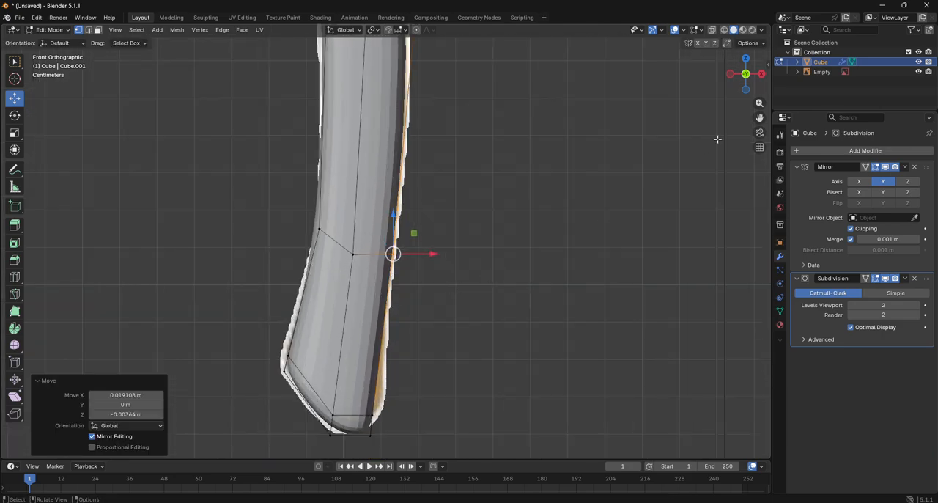
{"action": "left_click_drag", "start_coordinate": [760, 118], "coordinate": [747, 0]}
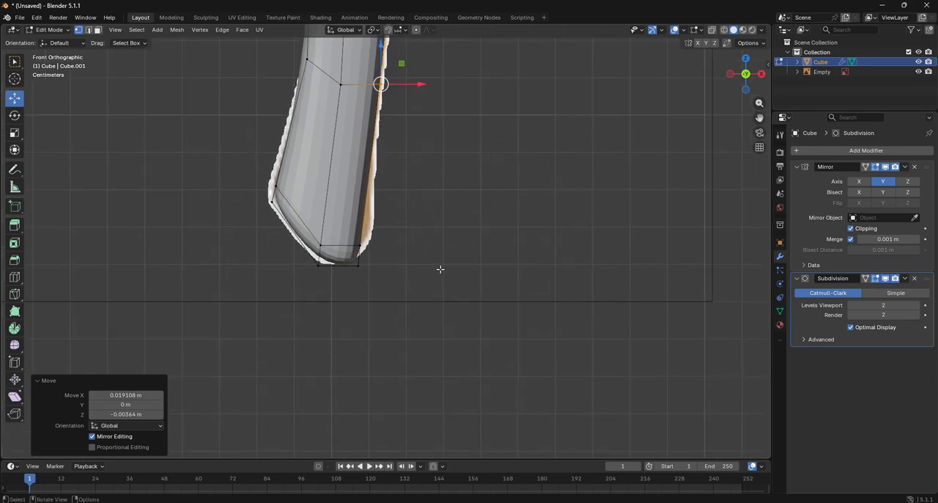
{"action": "key", "text": "shift+z"}
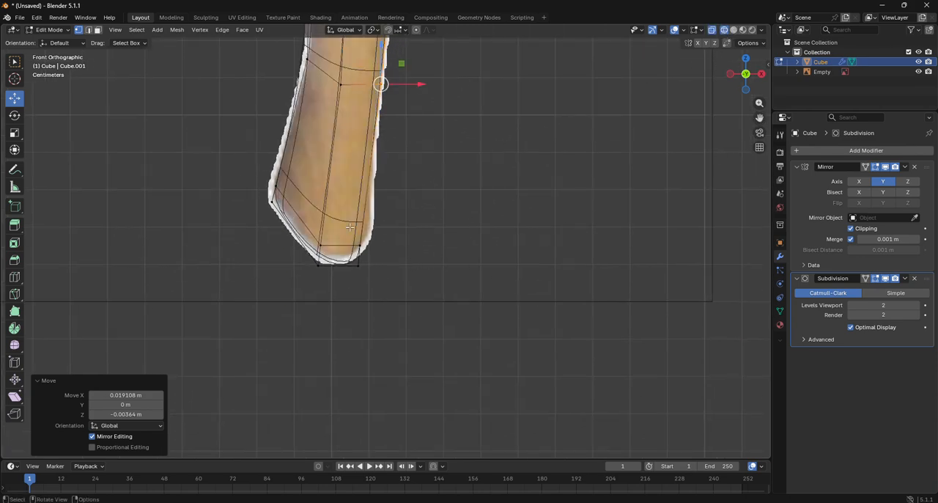
{"action": "left_click_drag", "start_coordinate": [349, 228], "coordinate": [393, 310]}
{"action": "left_click", "coordinate": [734, 29]}
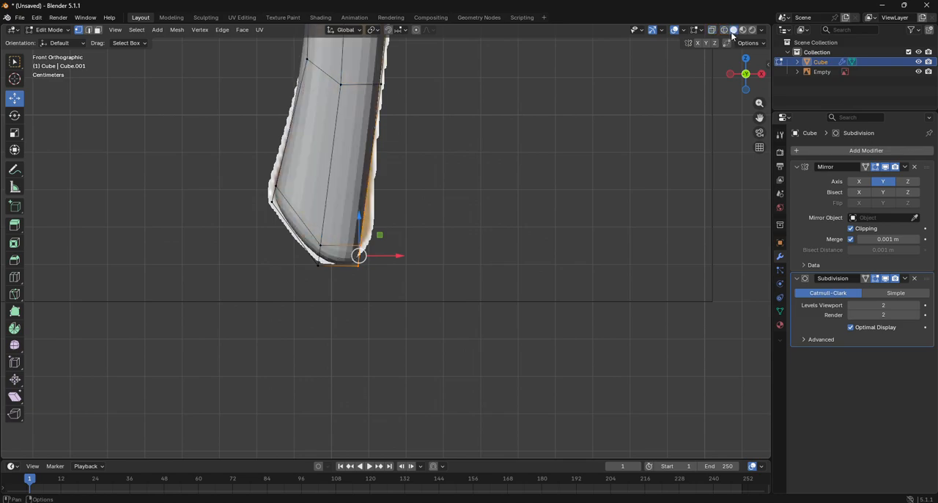
{"action": "key", "text": "g"}
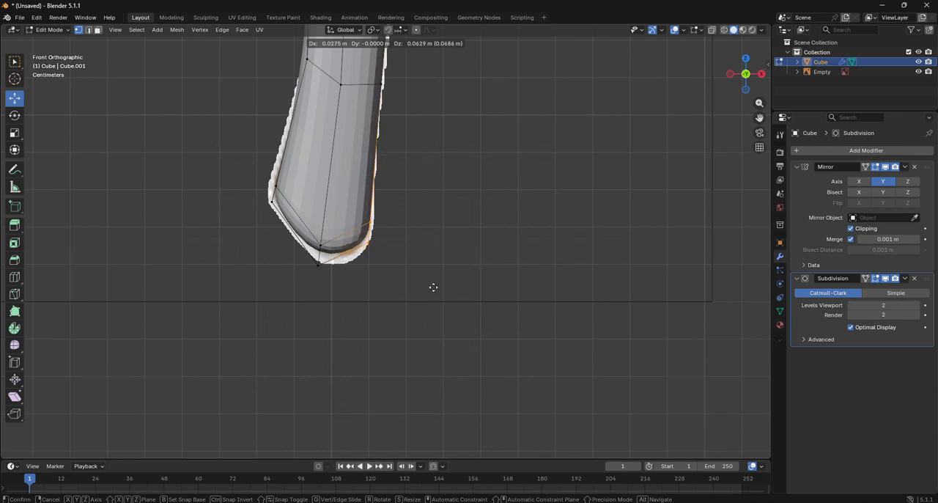
{"action": "left_click", "coordinate": [432, 287]}
- Add a centred loop cut with factor 0 across the handle segment just above the origin
{"action": "scroll", "coordinate": [433, 288], "scroll_direction": "down", "scroll_amount": 3}
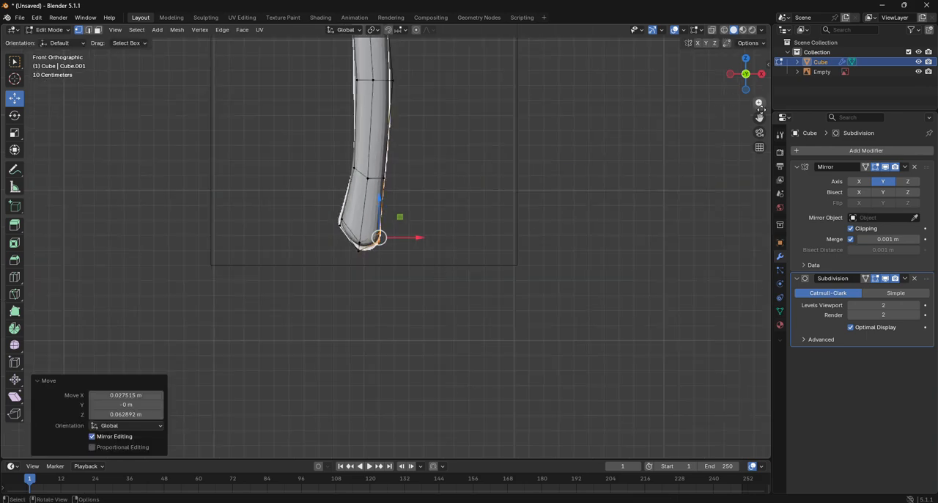
{"action": "left_click_drag", "start_coordinate": [760, 116], "coordinate": [740, 502]}
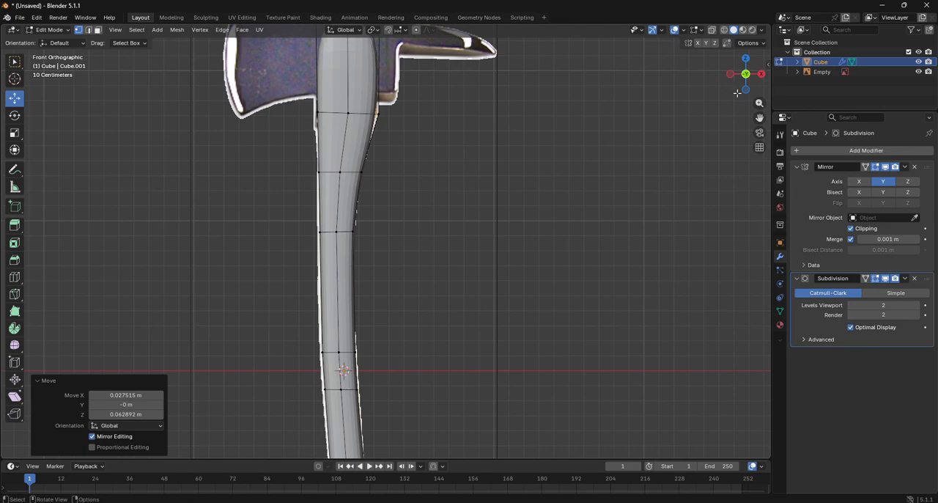
{"action": "left_click", "coordinate": [724, 30]}
{"action": "scroll", "coordinate": [579, 135], "scroll_direction": "up", "scroll_amount": 5}
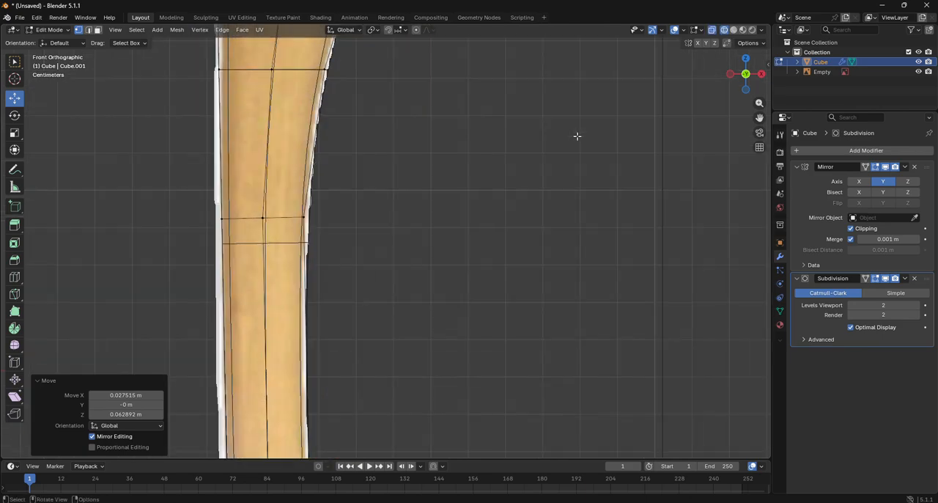
{"action": "left_click_drag", "start_coordinate": [760, 118], "coordinate": [815, 0]}
{"action": "left_click", "coordinate": [14, 276]}
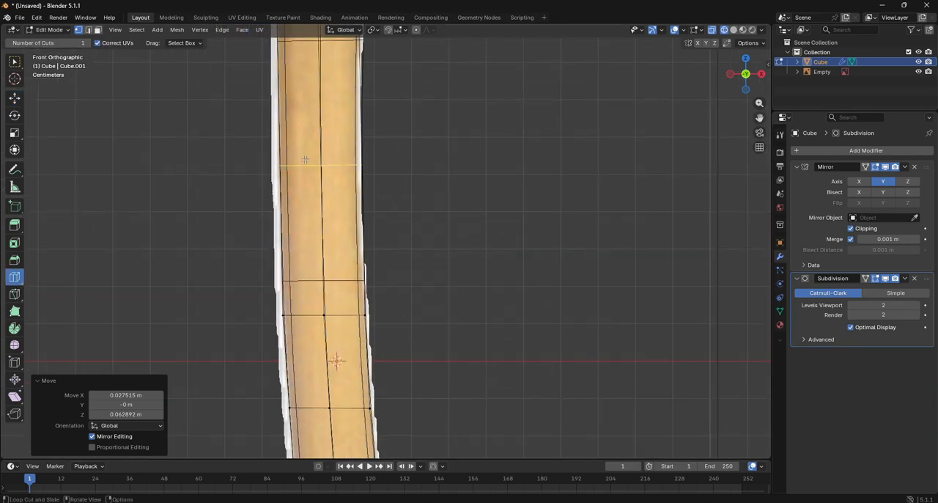
{"action": "left_click", "coordinate": [310, 160]}
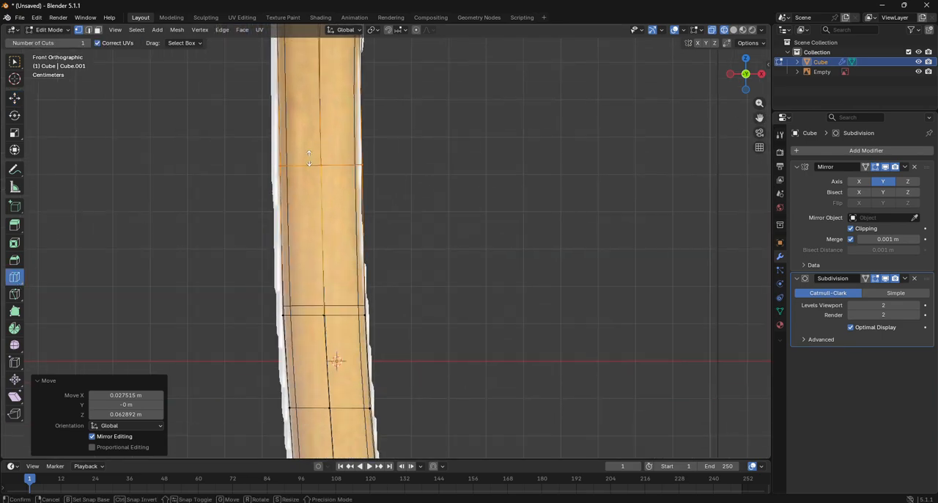
- Move the new loop's right-edge vertex about -0.024 m in X to match the reference outline
{"action": "left_click", "coordinate": [13, 97]}
{"action": "left_click_drag", "start_coordinate": [400, 204], "coordinate": [357, 134]}
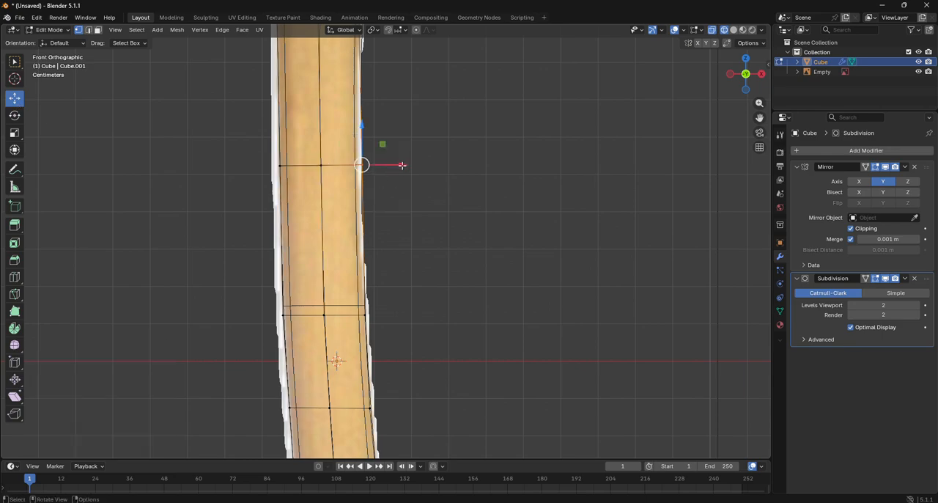
{"action": "left_click_drag", "start_coordinate": [401, 166], "coordinate": [392, 166]}
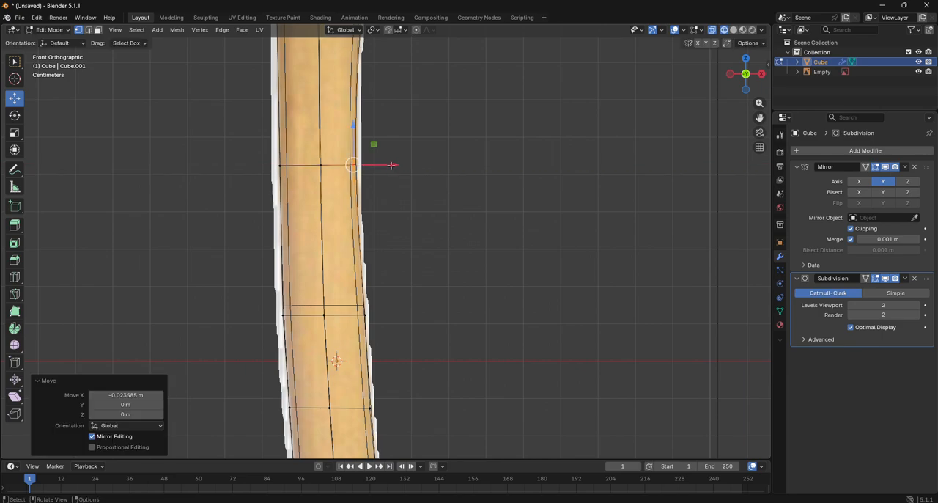
{"action": "scroll", "coordinate": [391, 166], "scroll_direction": "down", "scroll_amount": 3}
{"action": "scroll", "coordinate": [391, 168], "scroll_direction": "up", "scroll_amount": 2}
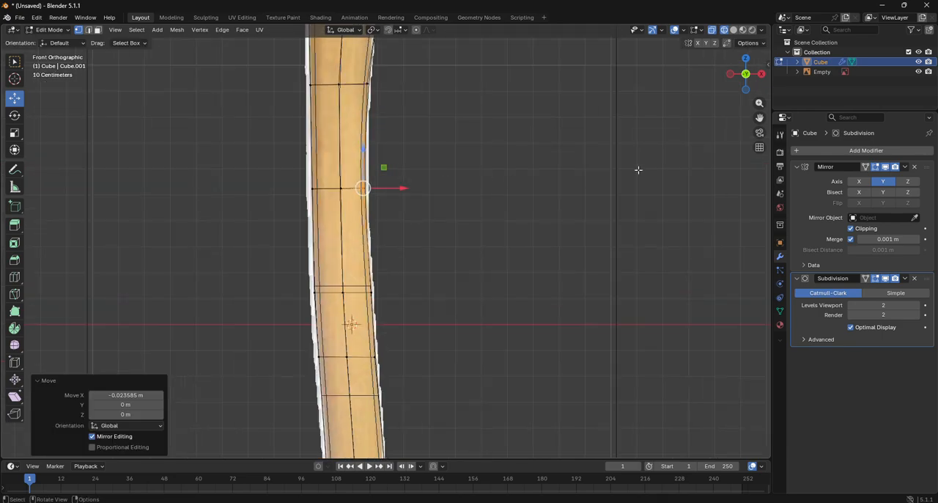
- Switch to solid shading and add a loop cut close to the handle's top end with factor -0.869
{"action": "left_click", "coordinate": [733, 30]}
{"action": "scroll", "coordinate": [535, 197], "scroll_direction": "down", "scroll_amount": 3}
{"action": "scroll", "coordinate": [519, 227], "scroll_direction": "up", "scroll_amount": 2, "text": "shift"}
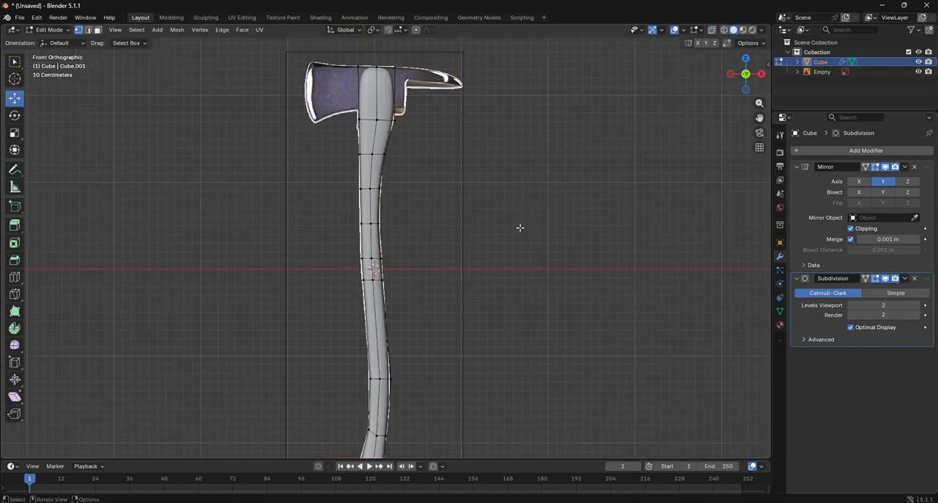
{"action": "left_click", "coordinate": [16, 277]}
{"action": "left_click_drag", "start_coordinate": [353, 100], "coordinate": [350, 78]}
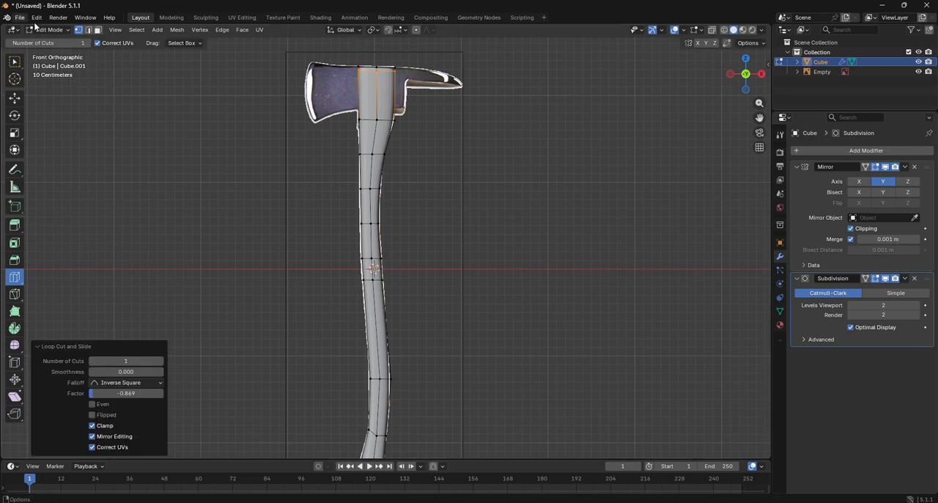
- Return to Object Mode and apply Shade Smooth to the handle
{"action": "left_click", "coordinate": [49, 30]}
{"action": "left_click", "coordinate": [50, 41]}
{"action": "left_click", "coordinate": [410, 176]}
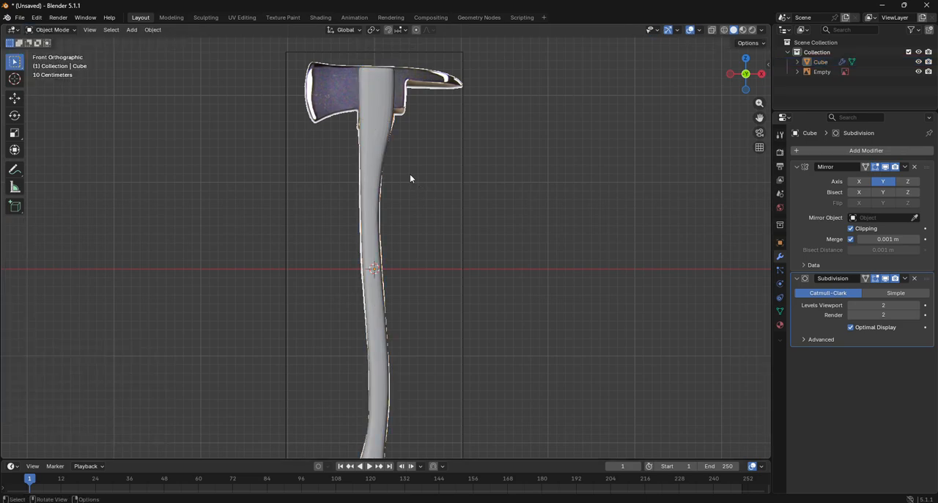
{"action": "left_click", "coordinate": [381, 149]}
{"action": "right_click", "coordinate": [381, 149]}
{"action": "left_click", "coordinate": [381, 149]}
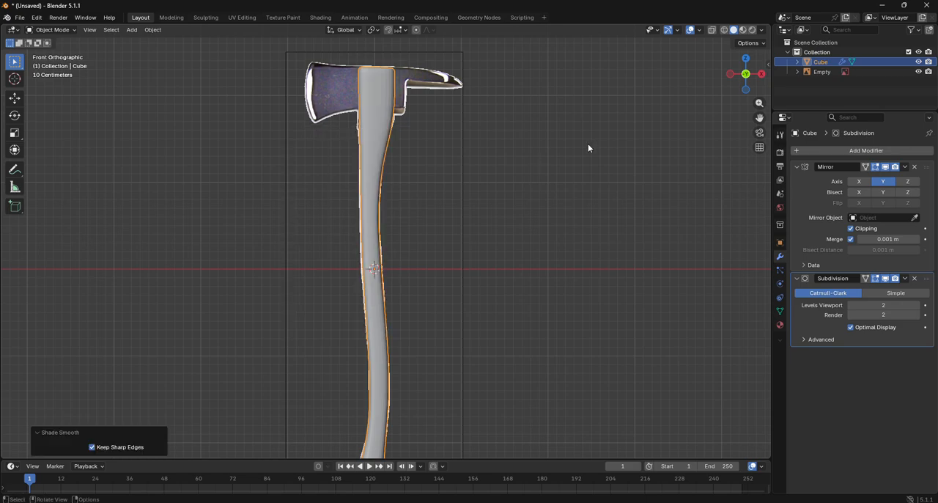
{"action": "left_click_drag", "start_coordinate": [752, 76], "coordinate": [733, 79]}
{"action": "left_click", "coordinate": [752, 77]}
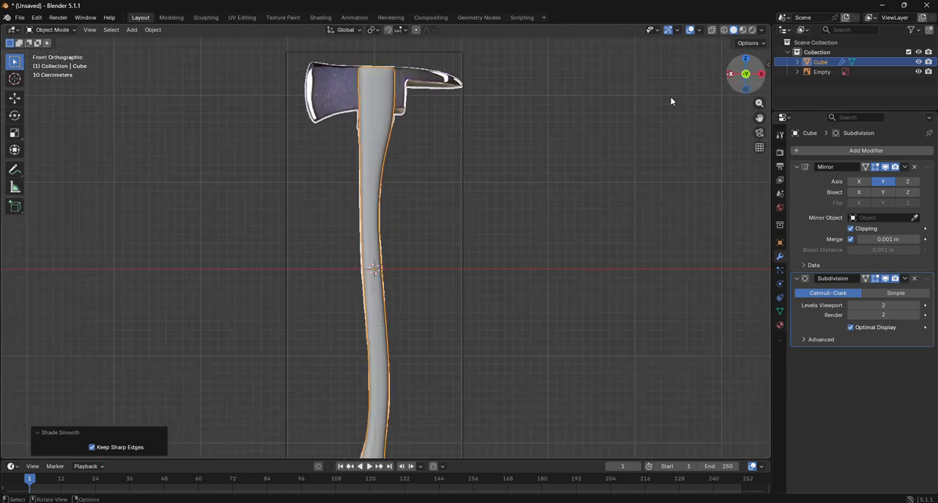
- Add a 2 m cube mesh for the axe head and enter Edit Mode on it
{"action": "scroll", "coordinate": [391, 133], "scroll_direction": "up", "scroll_amount": 3}
{"action": "left_click_drag", "start_coordinate": [760, 118], "coordinate": [751, 334]}
{"action": "left_click", "coordinate": [131, 29]}
{"action": "mouse_move", "coordinate": [147, 41]}
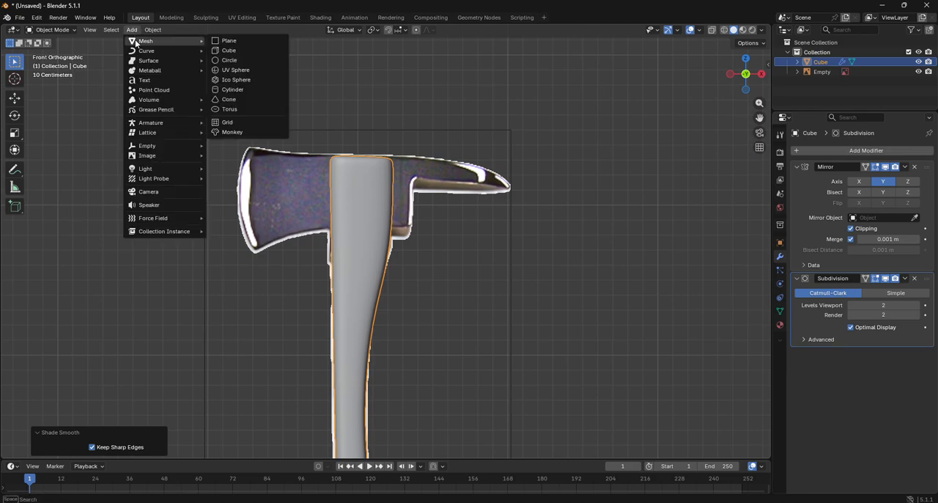
{"action": "left_click", "coordinate": [238, 51]}
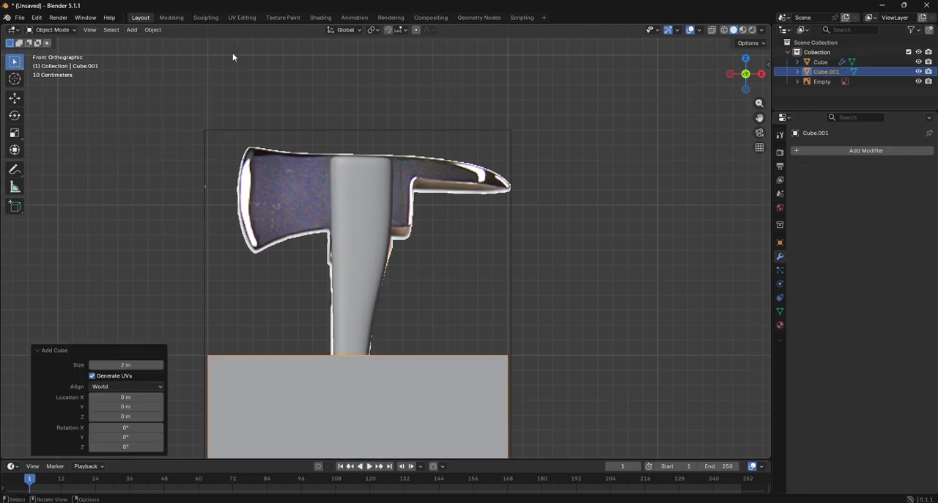
{"action": "left_click", "coordinate": [50, 29]}
{"action": "left_click", "coordinate": [43, 50]}
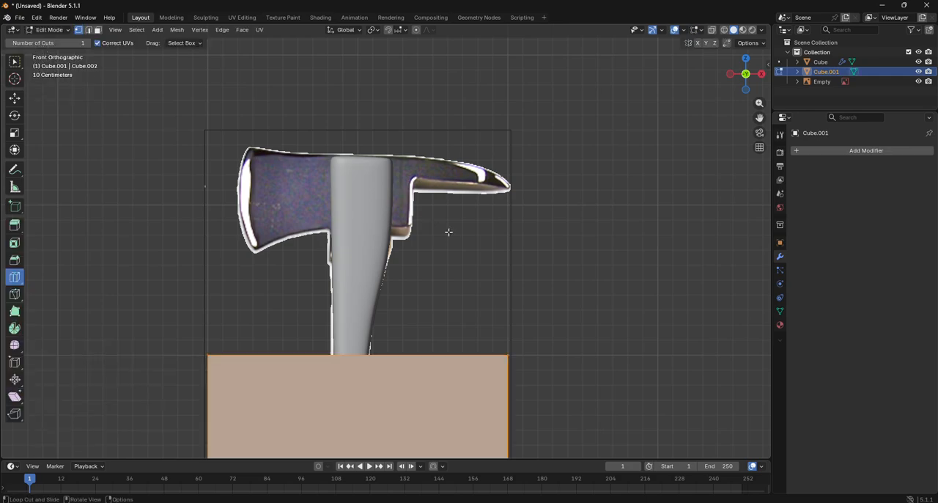
- Move the cube's mesh about 1.943 m up along Z so it covers the axe head in the reference
{"action": "key", "text": "g"}
{"action": "key", "text": "z"}
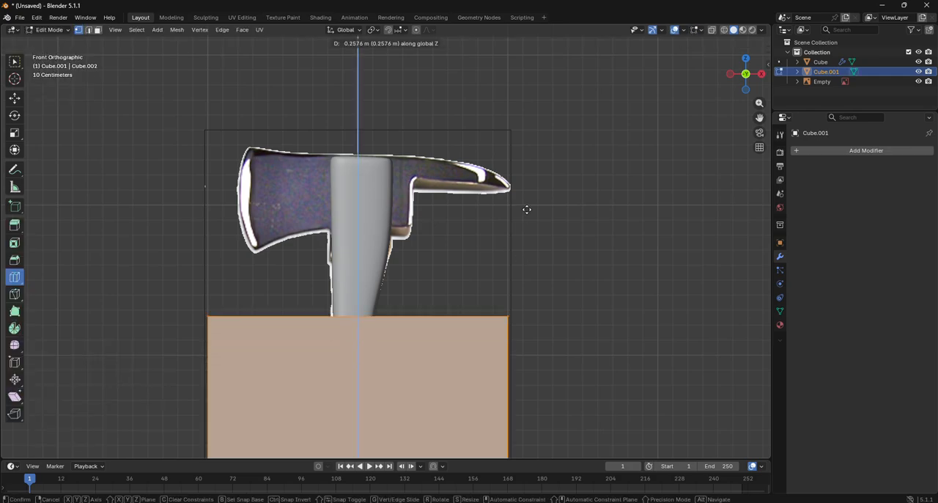
{"action": "left_click", "coordinate": [570, 396]}
- In left view with wireframe shading, move the cube's +Y side about -1.19 m along Y, just past the handle
{"action": "left_click", "coordinate": [724, 30]}
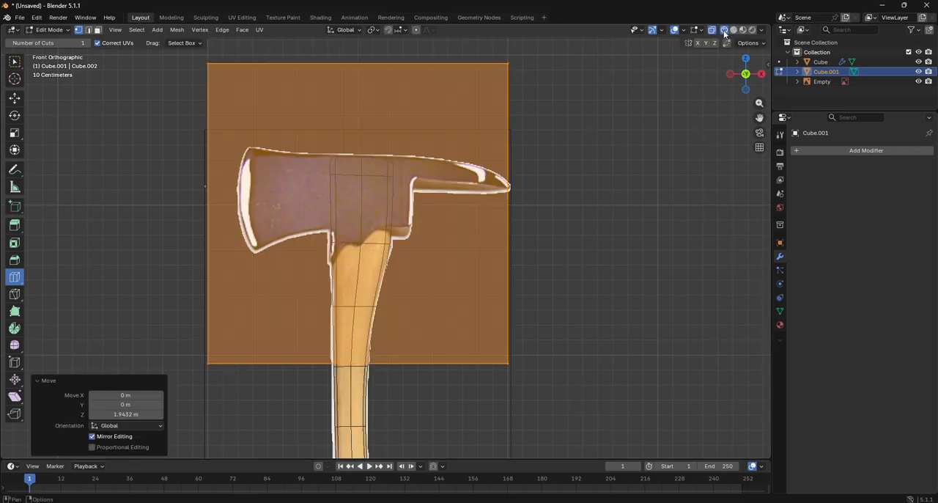
{"action": "left_click_drag", "start_coordinate": [742, 77], "coordinate": [698, 132]}
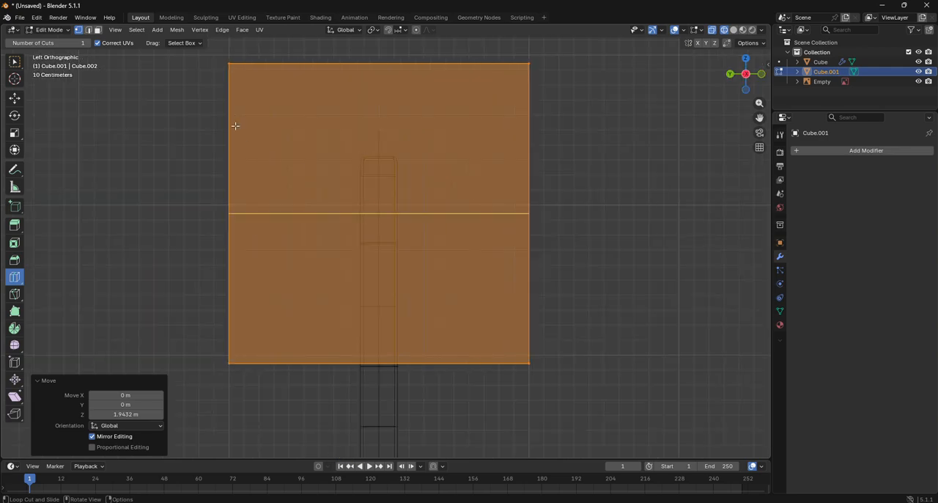
{"action": "scroll", "coordinate": [235, 126], "scroll_direction": "down", "scroll_amount": 4}
{"action": "left_click", "coordinate": [16, 100]}
{"action": "left_click_drag", "start_coordinate": [234, 127], "coordinate": [379, 335]}
{"action": "left_click_drag", "start_coordinate": [283, 228], "coordinate": [367, 242]}
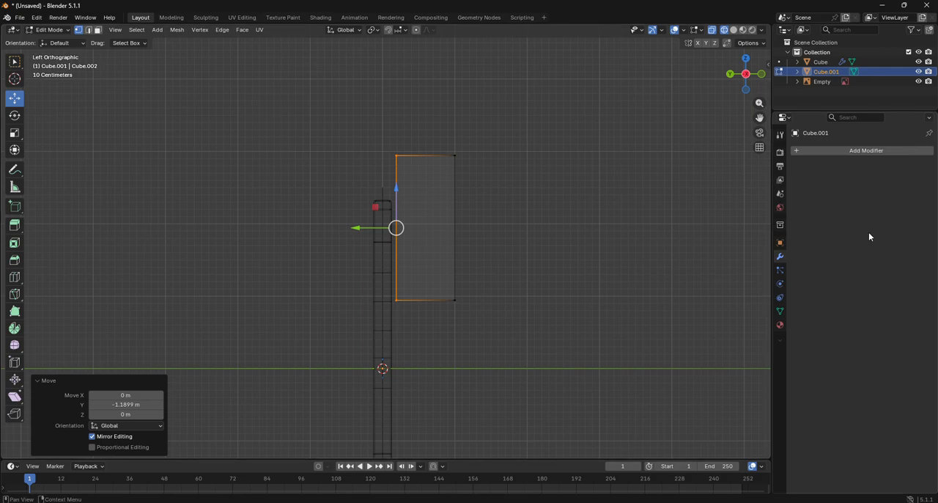
- Add a Mirror modifier to the axe head cube, mirroring only on the Y axis with Clipping enabled
{"action": "left_click", "coordinate": [862, 151]}
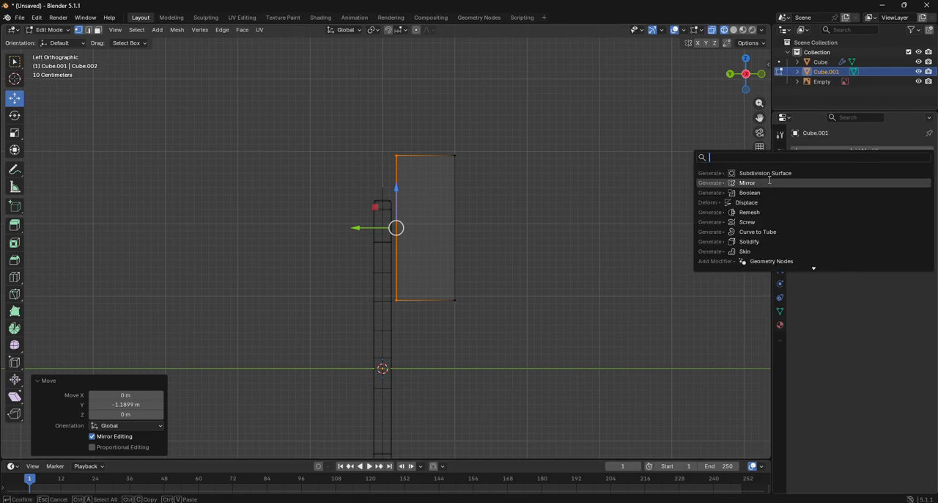
{"action": "left_click", "coordinate": [747, 183]}
{"action": "scroll", "coordinate": [471, 250], "scroll_direction": "up", "scroll_amount": 2}
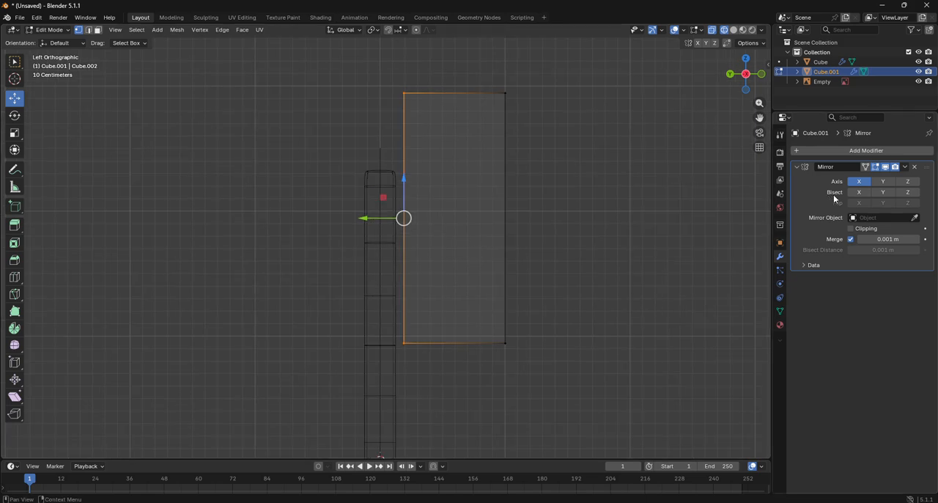
{"action": "left_click", "coordinate": [883, 181]}
{"action": "left_click", "coordinate": [851, 228]}
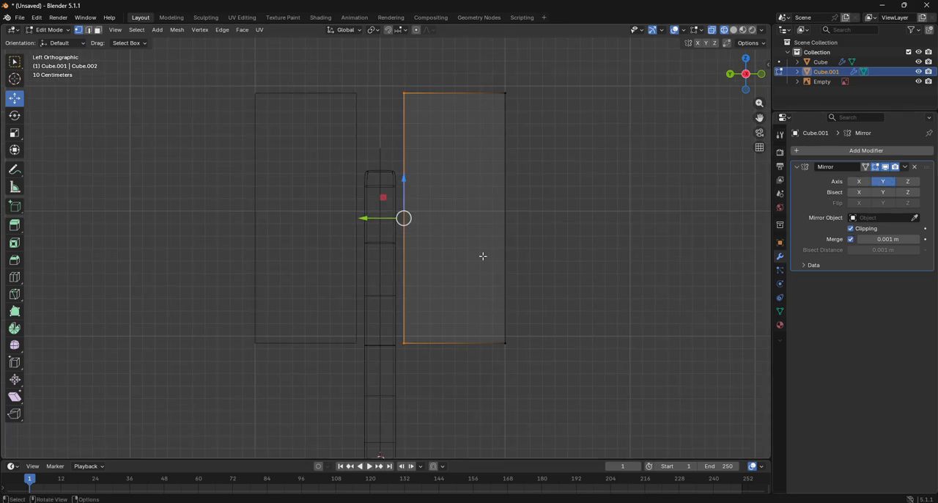
- Move the cube's inner side along Y onto the mirror plane and delete that centre face
{"action": "key", "text": "g"}
{"action": "key", "text": "y"}
{"action": "left_click", "coordinate": [333, 245]}
{"action": "key", "text": "x"}
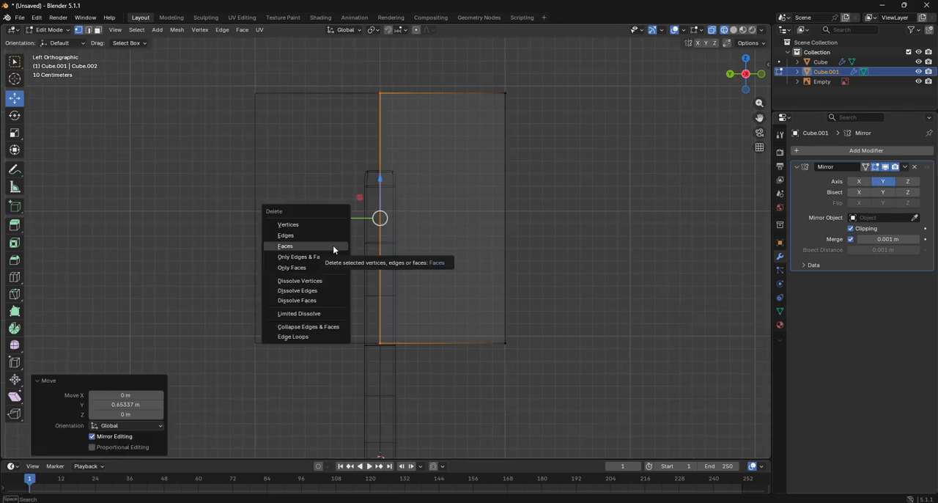
{"action": "left_click", "coordinate": [332, 246]}
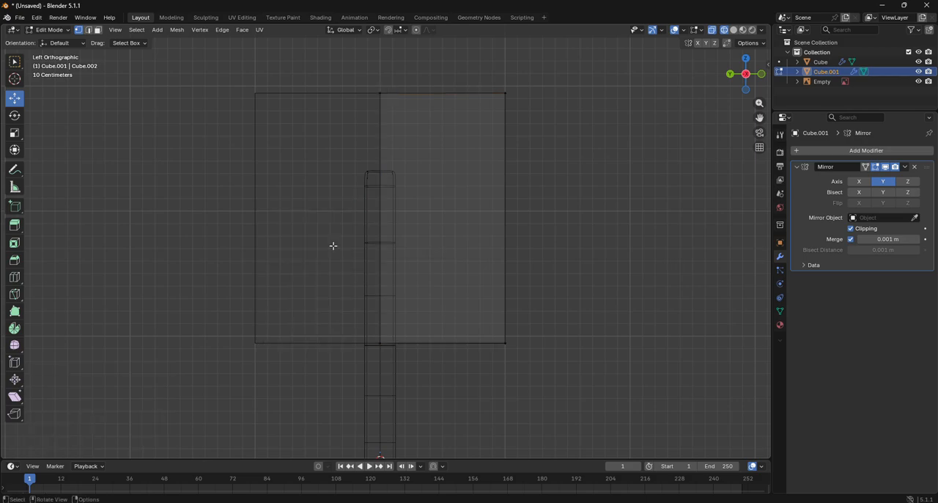
- Thin the head block by moving its outer side about 0.853 m along Y towards the handle, and back about -0.017 m
{"action": "left_click", "coordinate": [762, 73]}
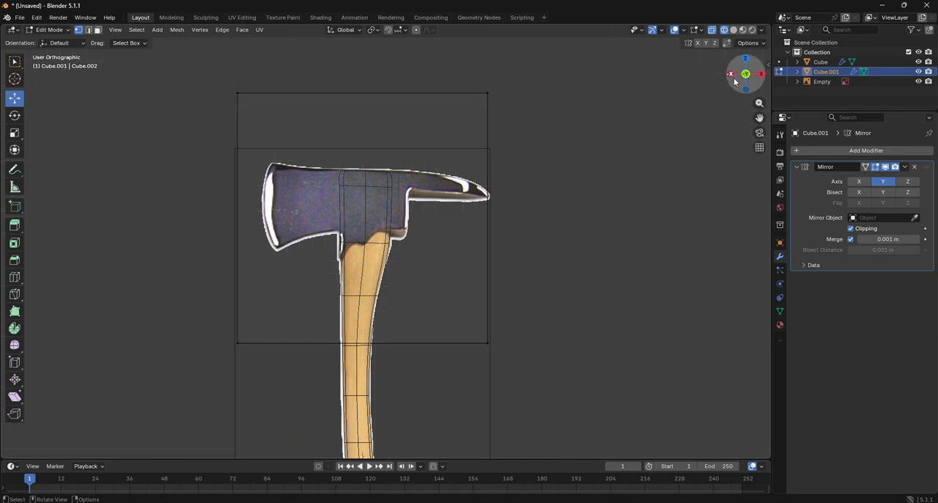
{"action": "left_click", "coordinate": [731, 74]}
{"action": "left_click_drag", "start_coordinate": [496, 74], "coordinate": [598, 385]}
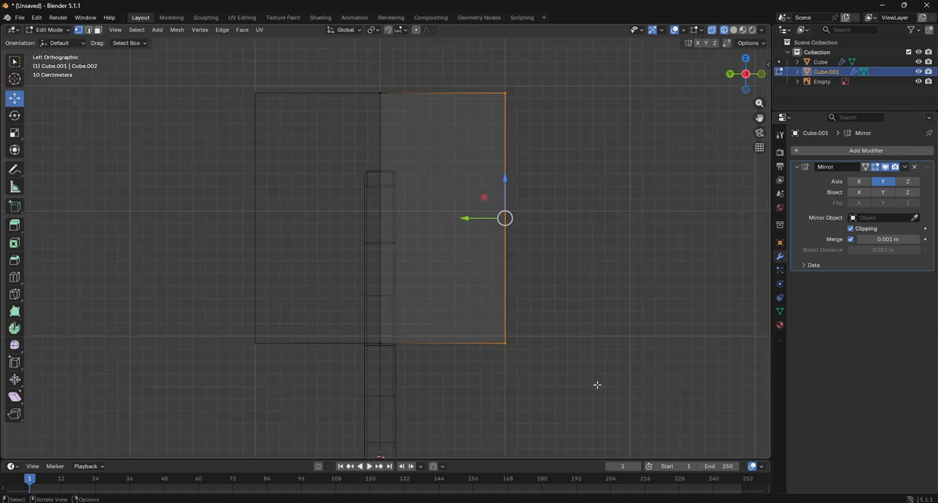
{"action": "left_click_drag", "start_coordinate": [466, 217], "coordinate": [361, 217]}
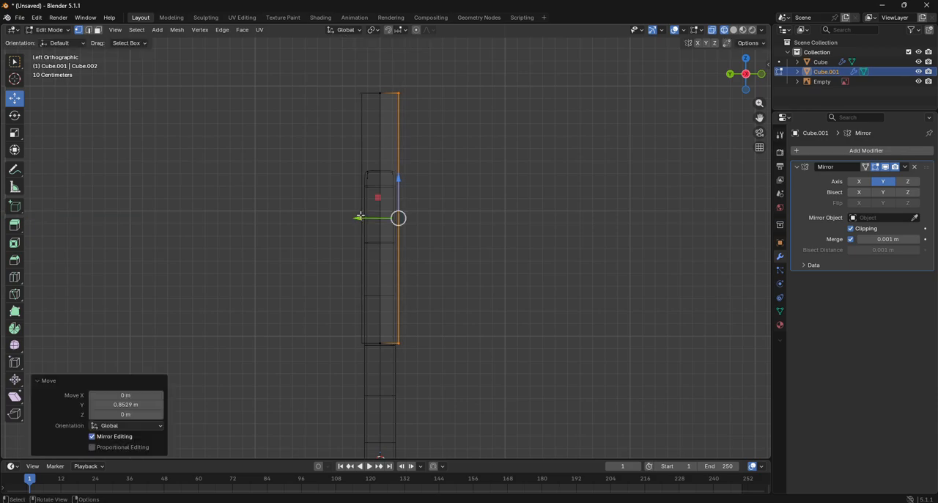
{"action": "scroll", "coordinate": [408, 212], "scroll_direction": "up", "scroll_amount": 5}
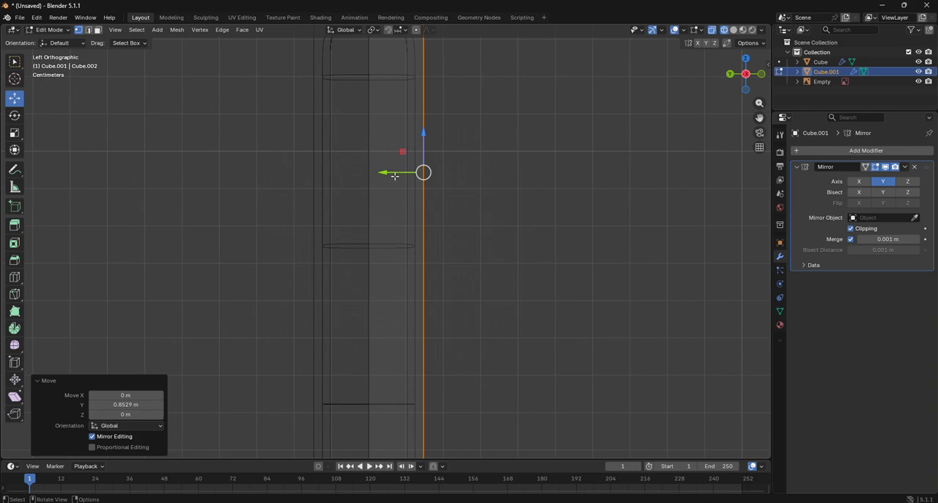
{"action": "left_click_drag", "start_coordinate": [405, 171], "coordinate": [391, 173]}
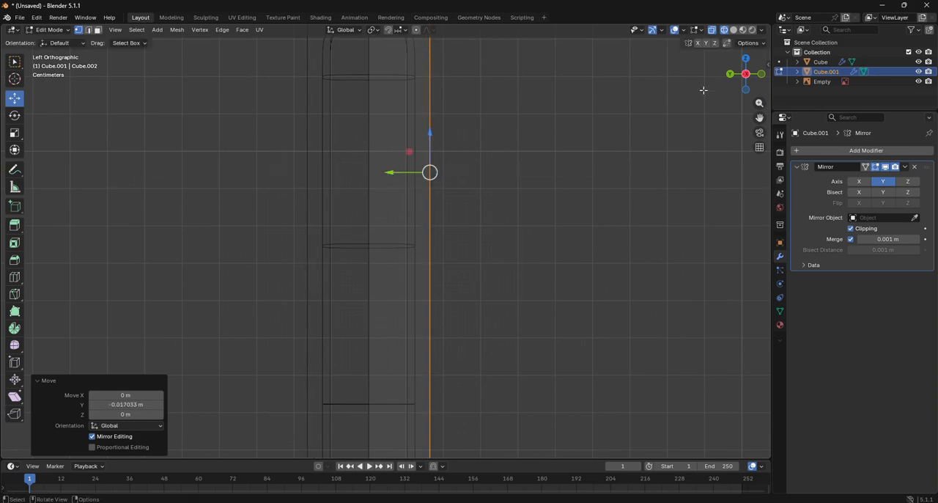
- Display the head mesh in solid shading with X-ray from the front, over the axe reference
{"action": "left_click", "coordinate": [734, 30]}
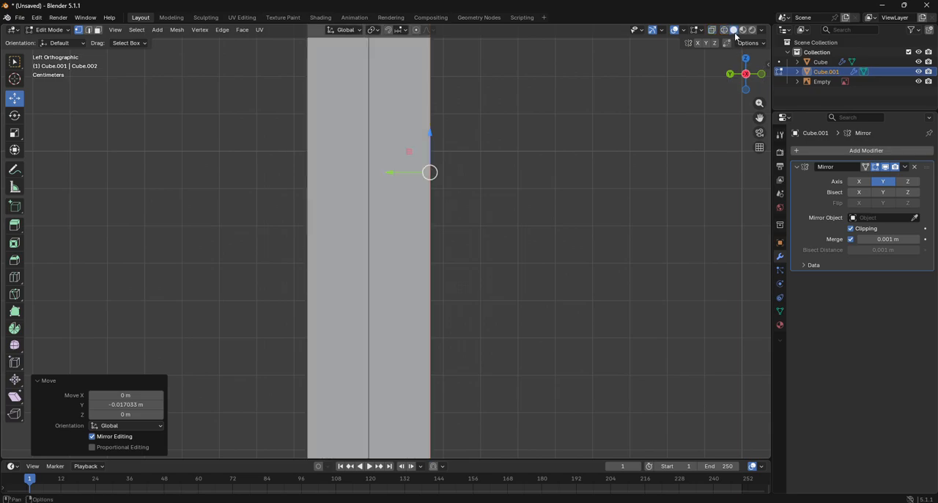
{"action": "left_click", "coordinate": [761, 77]}
{"action": "scroll", "coordinate": [448, 226], "scroll_direction": "down", "scroll_amount": 6}
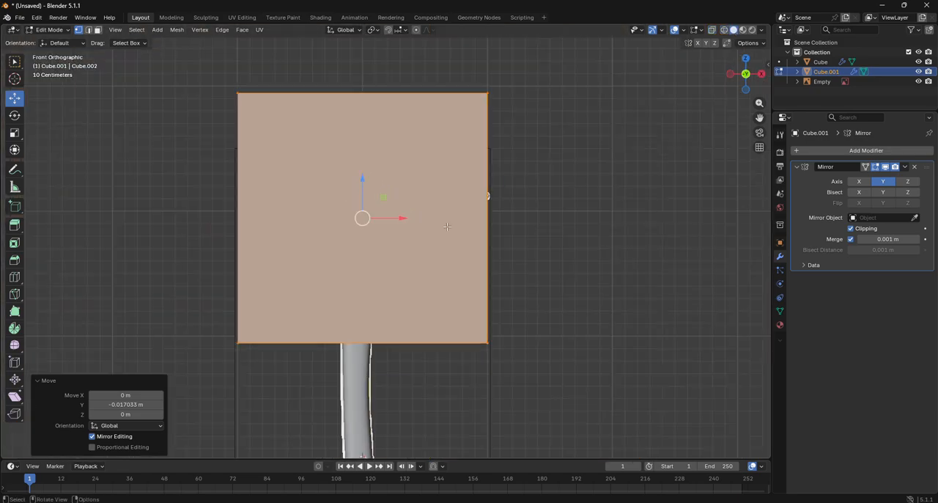
{"action": "left_click", "coordinate": [712, 30]}
{"action": "scroll", "coordinate": [565, 171], "scroll_direction": "up", "scroll_amount": 2}
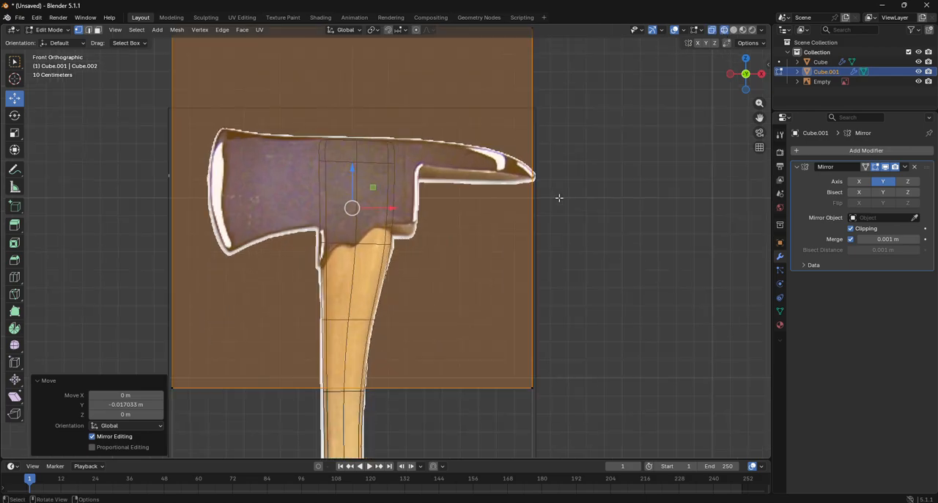
{"action": "scroll", "coordinate": [497, 224], "scroll_direction": "down", "scroll_amount": 1}
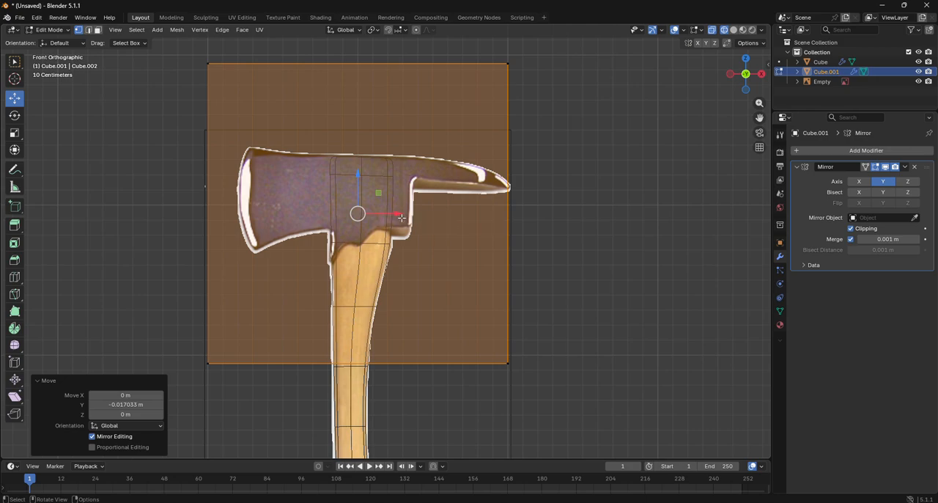
{"action": "key", "text": "s"}
{"action": "key", "text": "Escape"}
- Move the block's spike-side edge along X to the spike's base, and raise its bottom side about 0.848 m along Z
{"action": "left_click_drag", "start_coordinate": [492, 49], "coordinate": [628, 431]}
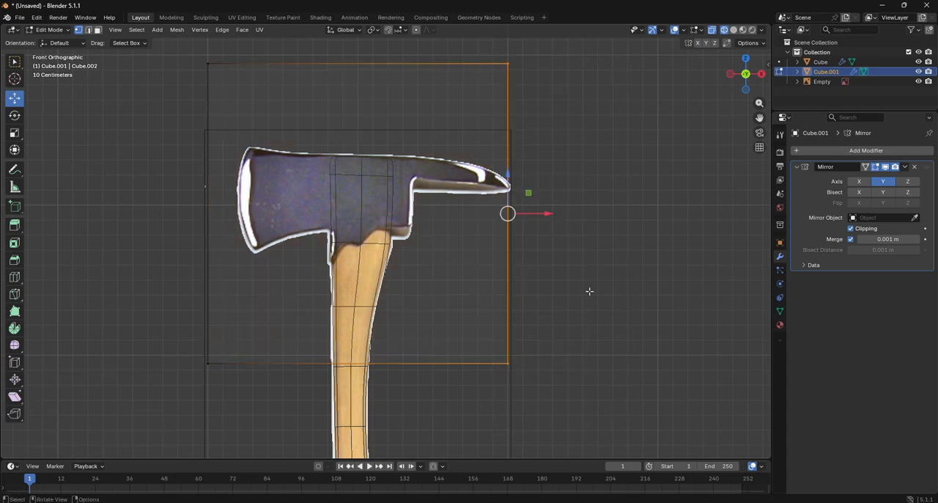
{"action": "left_click_drag", "start_coordinate": [545, 213], "coordinate": [448, 229]}
{"action": "left_click_drag", "start_coordinate": [176, 327], "coordinate": [515, 422]}
{"action": "left_click_drag", "start_coordinate": [312, 341], "coordinate": [328, 209]}
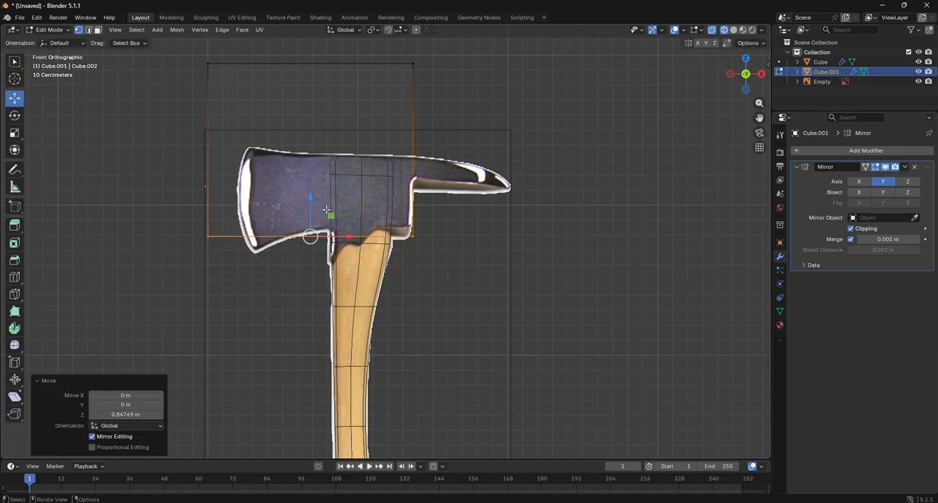
- Lower the block's top side about 0.613 m along Z and move its blade side about 0.192 m along X to the cutting edge
{"action": "left_click_drag", "start_coordinate": [204, 57], "coordinate": [448, 110]}
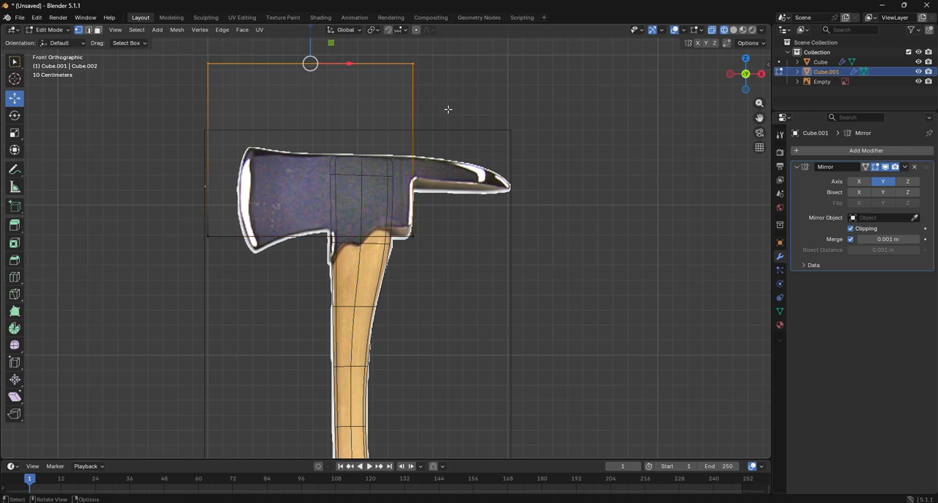
{"action": "key", "text": "g"}
{"action": "key", "text": "z"}
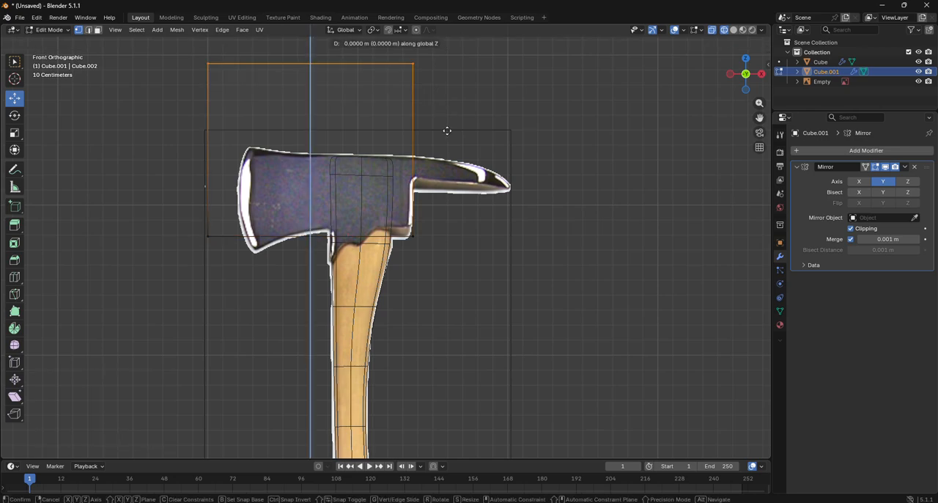
{"action": "left_click", "coordinate": [448, 222]}
{"action": "left_click_drag", "start_coordinate": [184, 144], "coordinate": [239, 286]}
{"action": "key", "text": "g"}
{"action": "key", "text": "x"}
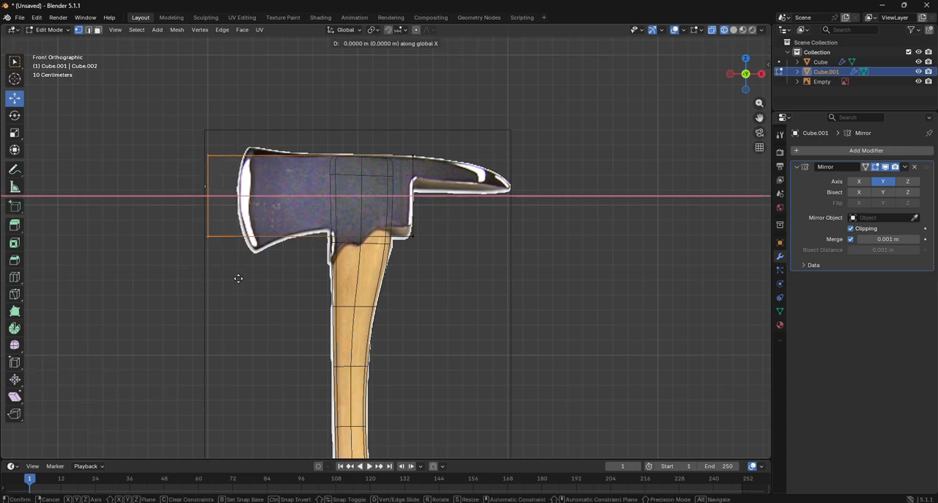
{"action": "left_click", "coordinate": [268, 281]}
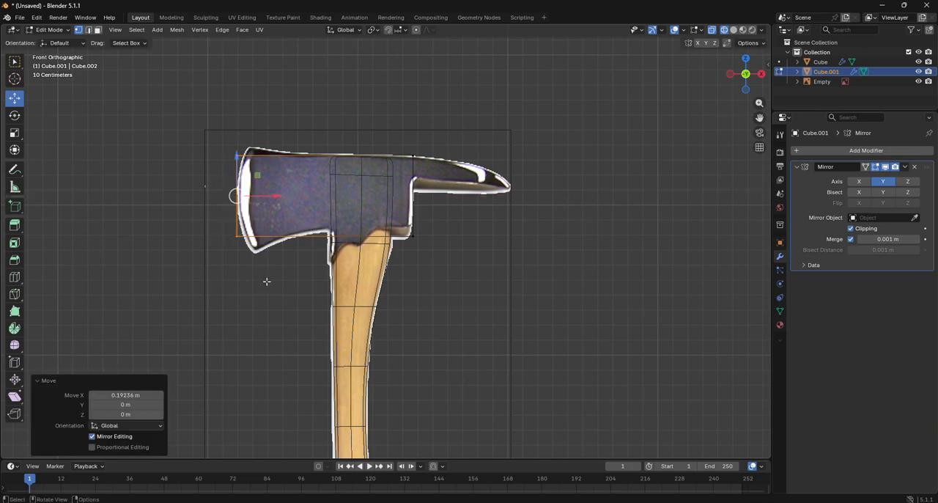
- Add one centred horizontal loop cut along the length of the axe head block
{"action": "left_click", "coordinate": [15, 276]}
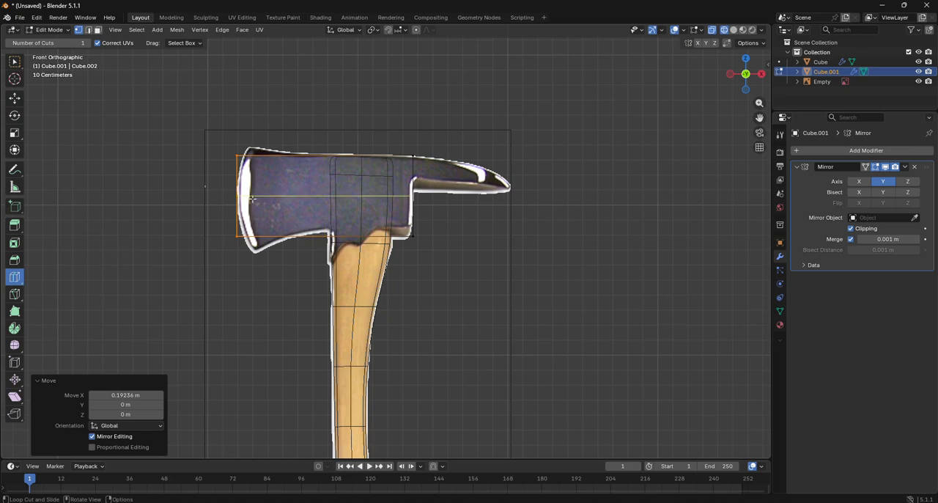
{"action": "left_click", "coordinate": [222, 197]}
{"action": "left_click", "coordinate": [14, 98]}
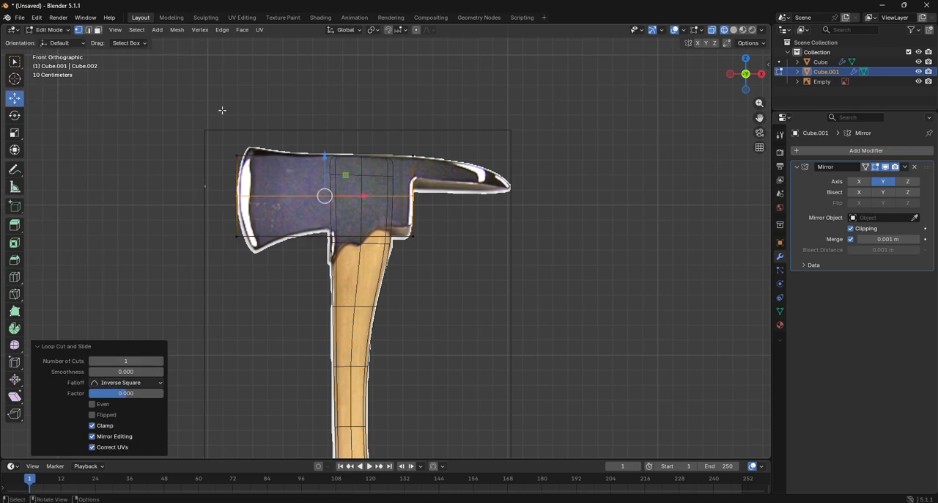
- Add a vertical loop cut at the blade side of the handle with a slide factor of about -0.031
{"action": "scroll", "coordinate": [216, 142], "scroll_direction": "up", "scroll_amount": 1}
{"action": "scroll", "coordinate": [217, 143], "scroll_direction": "up", "scroll_amount": 1}
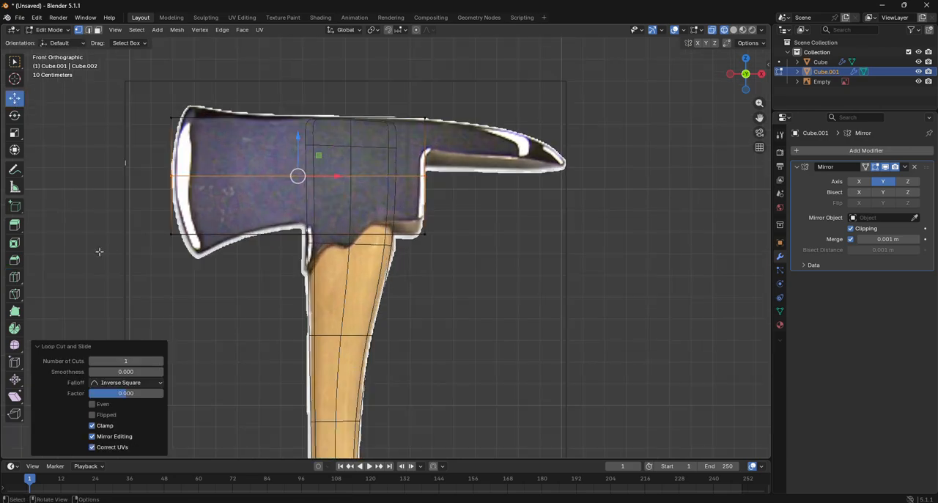
{"action": "left_click", "coordinate": [15, 277]}
{"action": "left_click_drag", "start_coordinate": [295, 246], "coordinate": [300, 247]}
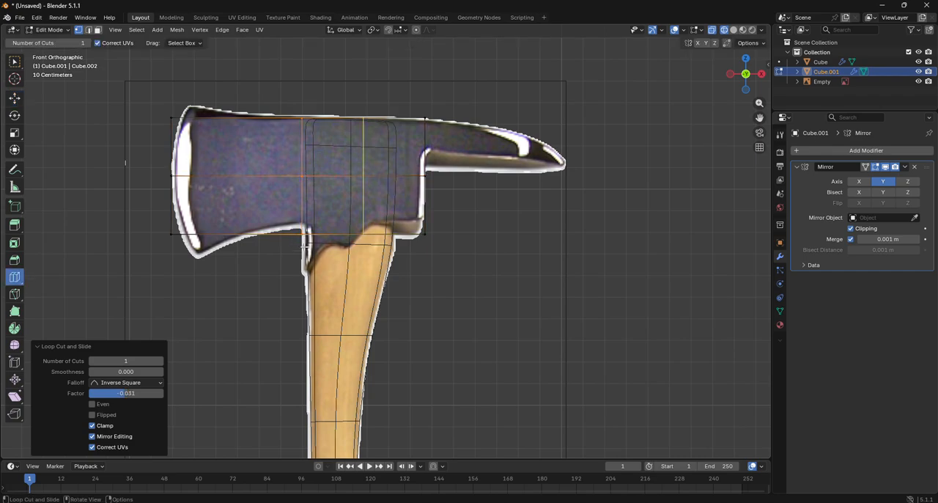
{"action": "left_click", "coordinate": [14, 98]}
- Move the blade's upper corner about 0.091 m in X and 0.052 m in Z, and its lower corner about 0.118 m and -0.088 m
{"action": "left_click_drag", "start_coordinate": [159, 108], "coordinate": [201, 147]}
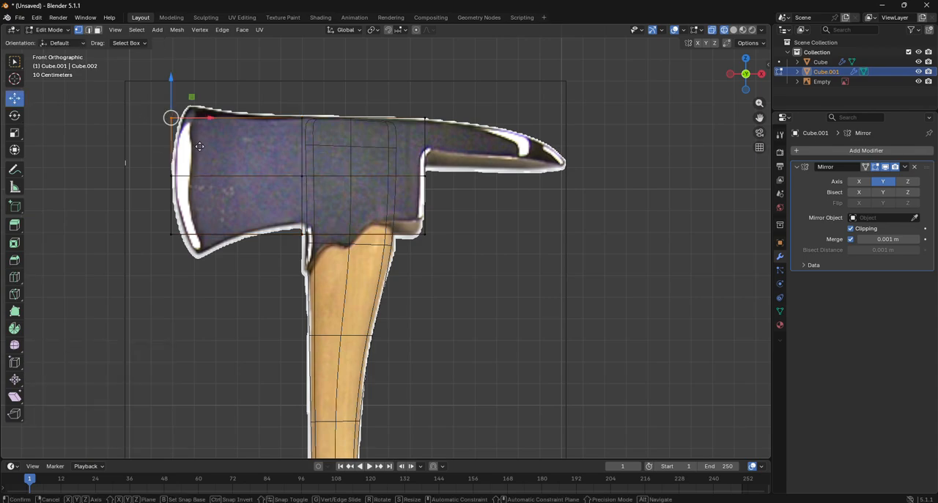
{"action": "key", "text": "g"}
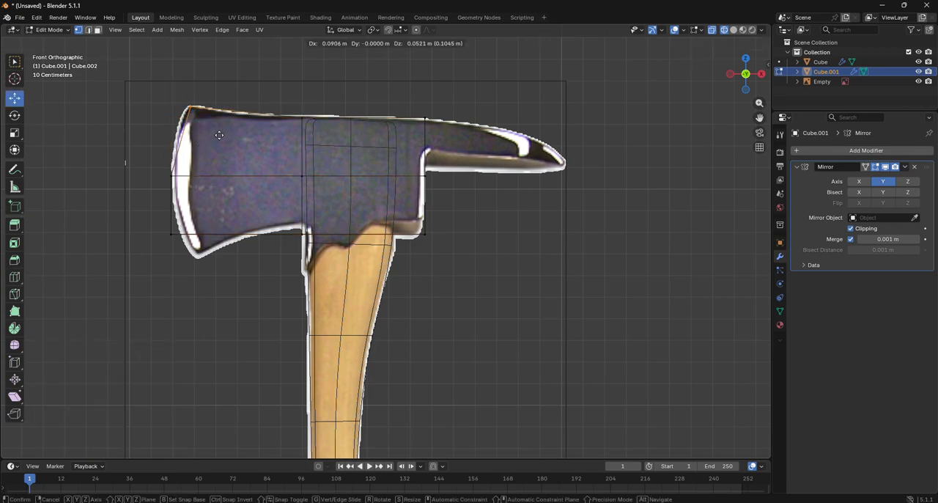
{"action": "left_click", "coordinate": [219, 135]}
{"action": "left_click", "coordinate": [171, 233]}
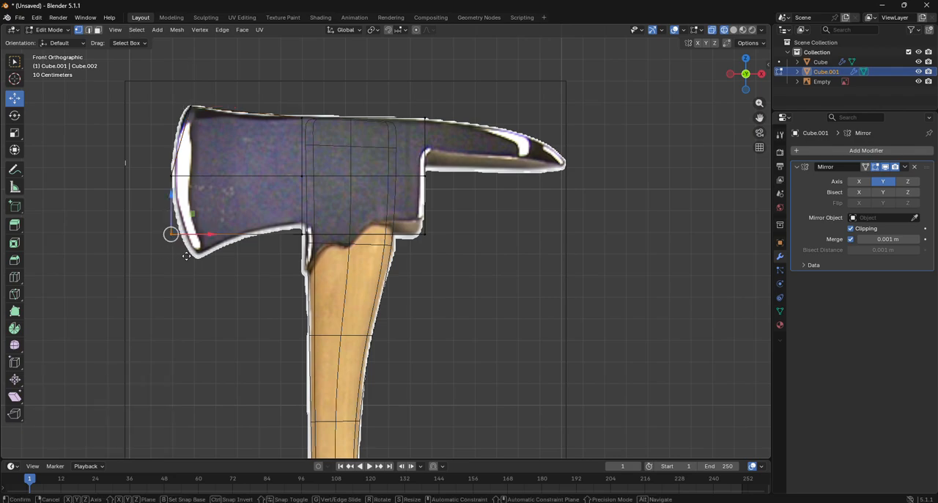
{"action": "key", "text": "g"}
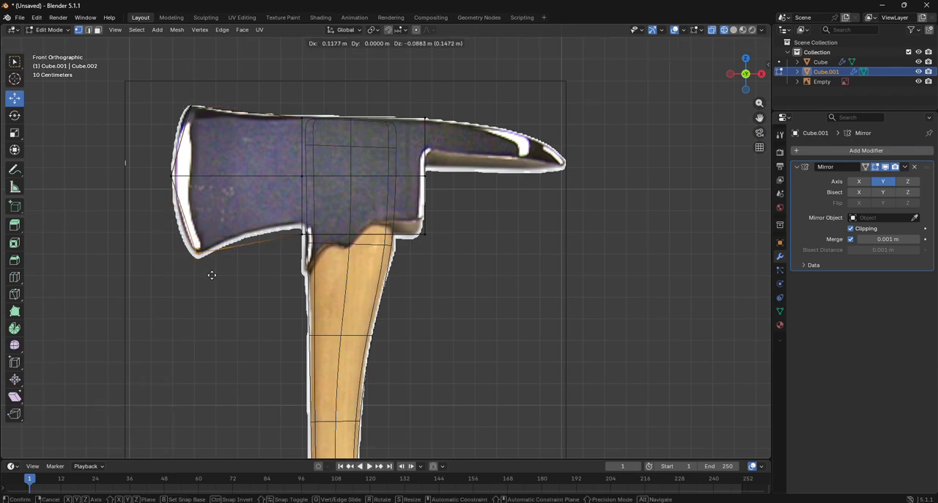
{"action": "left_click", "coordinate": [212, 275]}
{"action": "scroll", "coordinate": [332, 274], "scroll_direction": "up", "scroll_amount": 2}
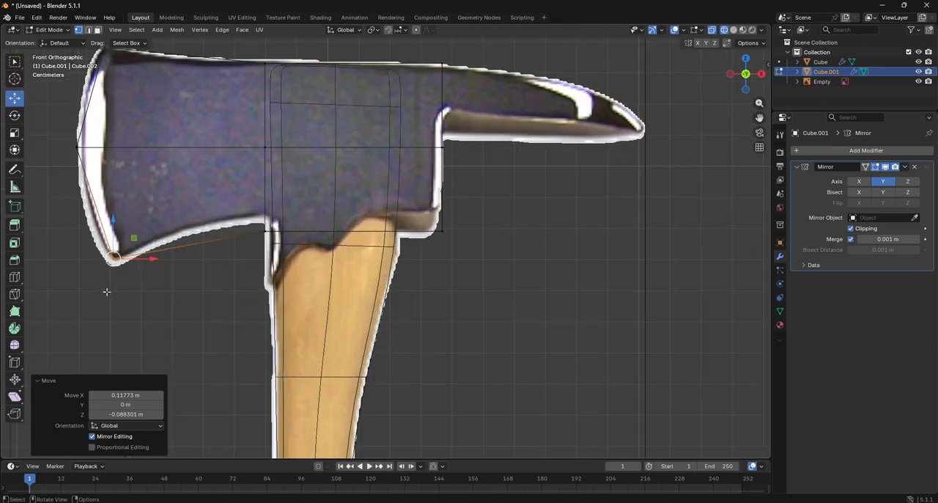
{"action": "scroll", "coordinate": [106, 292], "scroll_direction": "down", "scroll_amount": 2}
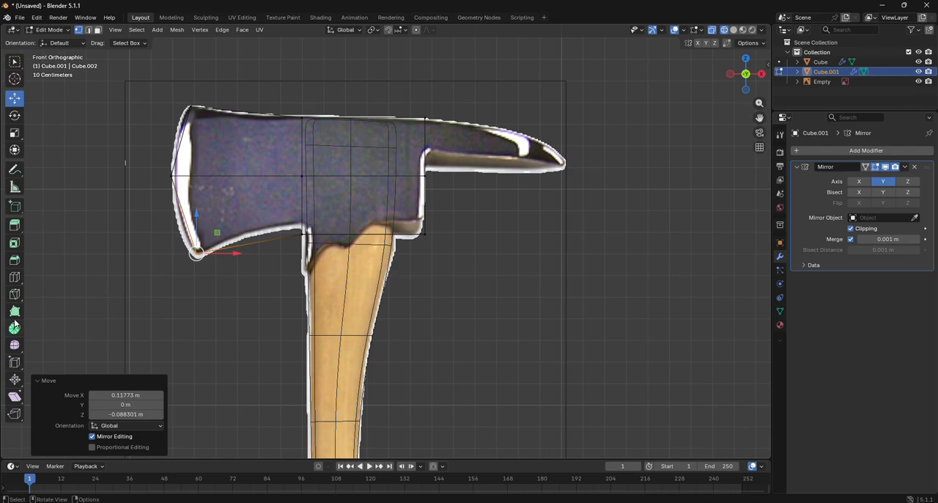
- Add a second vertical loop cut between the handle's blade-side edge and the spike's base with a factor of about 0.167
{"action": "left_click", "coordinate": [13, 276]}
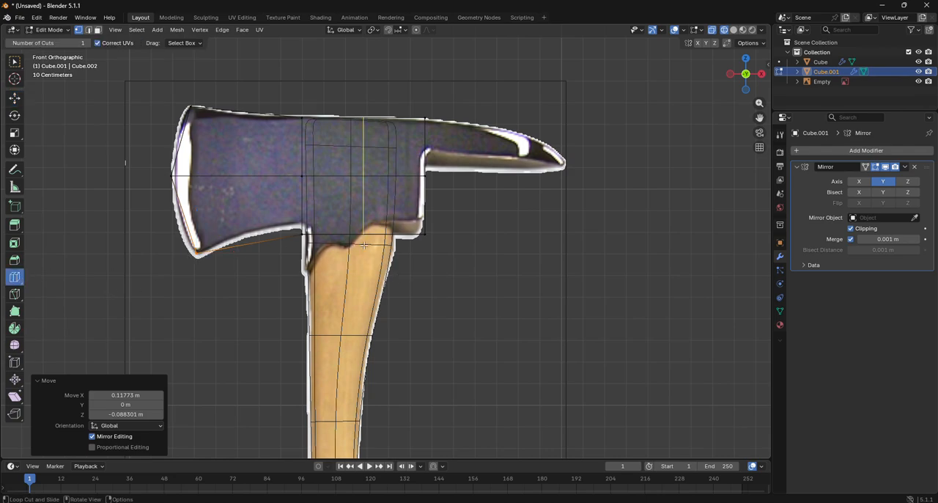
{"action": "mouse_move", "coordinate": [364, 246]}
{"action": "left_mouse_down"}
{"action": "mouse_move", "coordinate": [351, 247]}
{"action": "mouse_move", "coordinate": [376, 247]}
{"action": "left_mouse_up"}
{"action": "scroll", "coordinate": [376, 247], "scroll_direction": "up", "scroll_amount": 4}
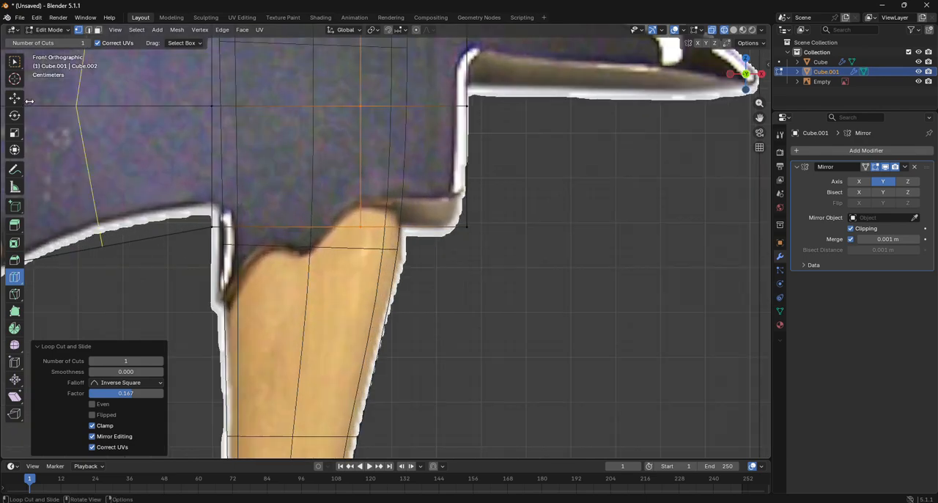
{"action": "scroll", "coordinate": [509, 208], "scroll_direction": "down", "scroll_amount": 6}
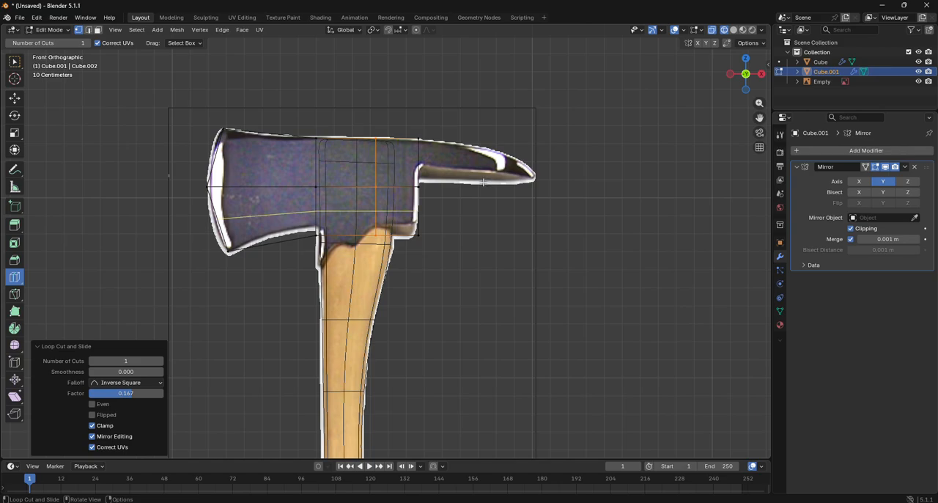
{"action": "middle_click_drag", "start_coordinate": [484, 182], "coordinate": [440, 170]}
{"action": "left_click_drag", "start_coordinate": [739, 74], "coordinate": [823, 84]}
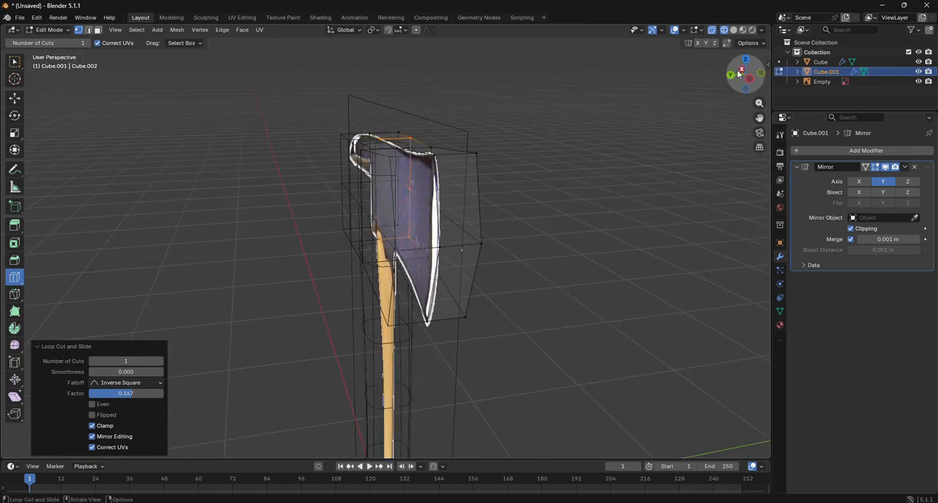
{"action": "left_click", "coordinate": [749, 64]}
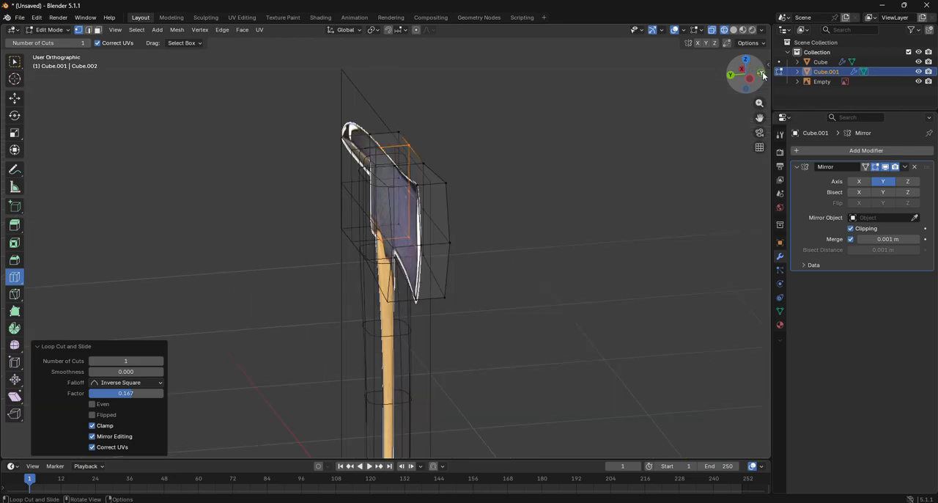
- Move the two vertical edges behind the blade's cutting edge about 0.152 m in X and 0.098 m in Y
{"action": "left_click", "coordinate": [15, 97]}
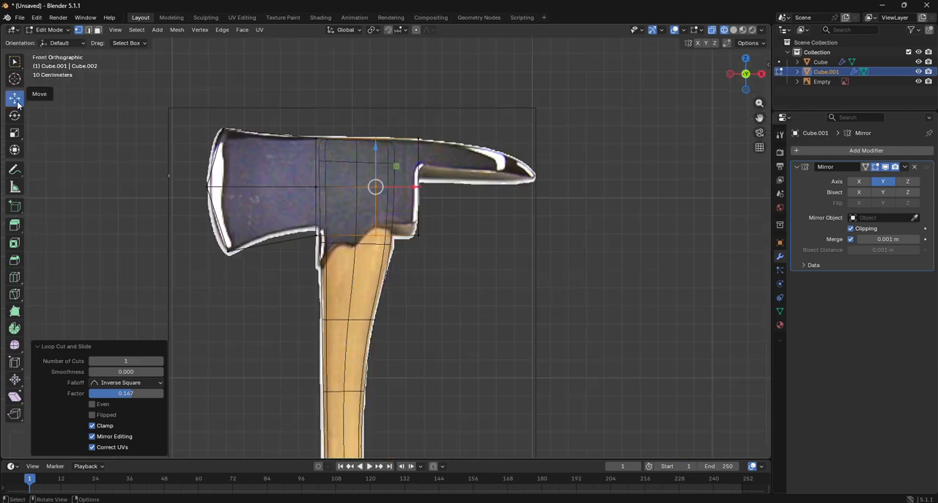
{"action": "left_click_drag", "start_coordinate": [739, 79], "coordinate": [821, 93]}
{"action": "left_click", "coordinate": [88, 29]}
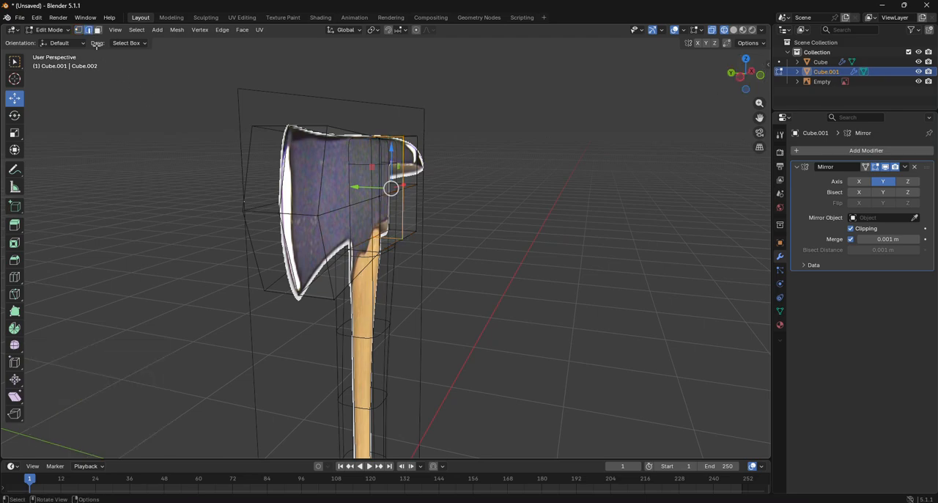
{"action": "left_click", "coordinate": [329, 151]}
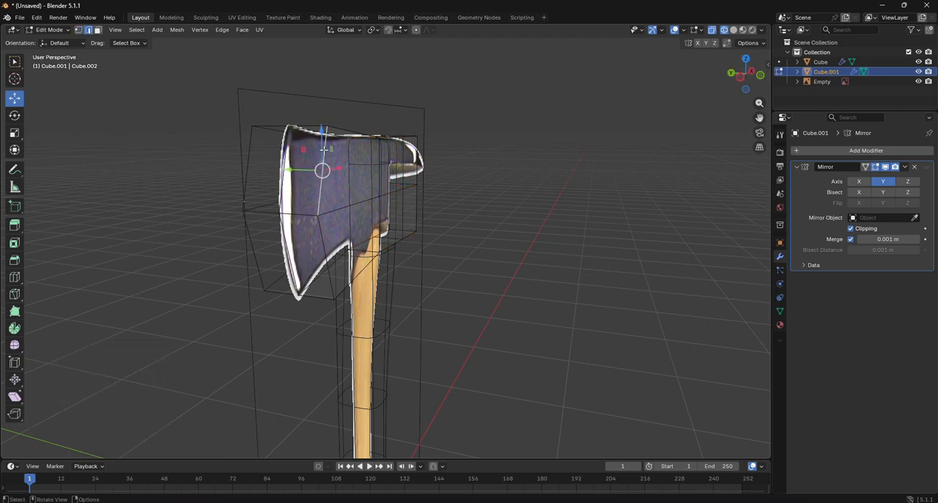
{"action": "left_click", "coordinate": [325, 248], "text": "shift"}
{"action": "left_click", "coordinate": [760, 77]}
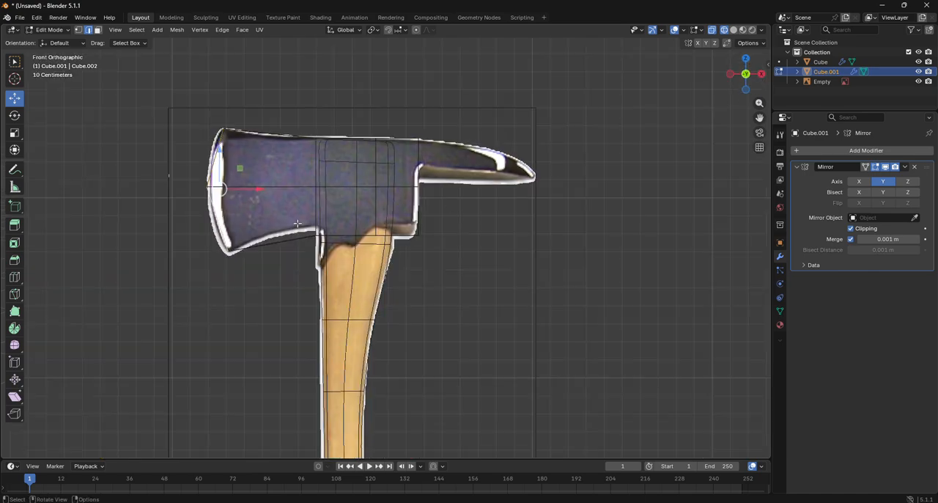
{"action": "left_click_drag", "start_coordinate": [257, 193], "coordinate": [287, 192]}
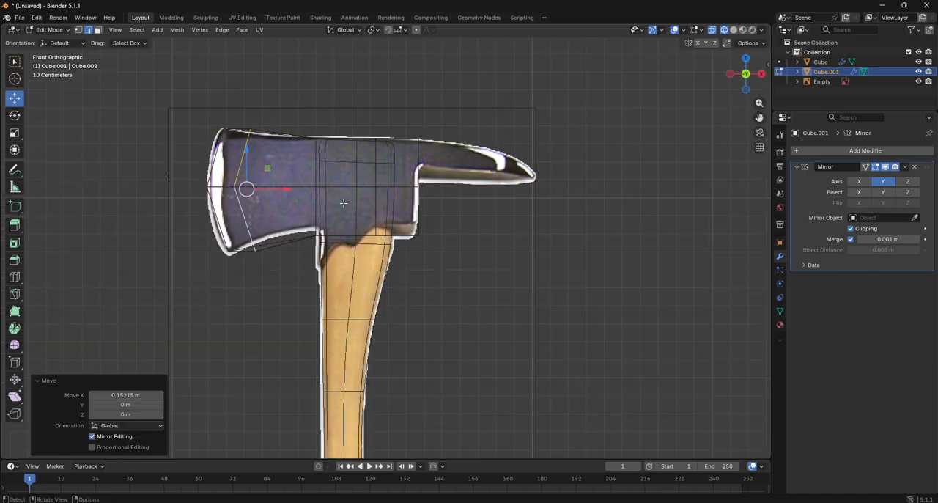
{"action": "left_click", "coordinate": [729, 74]}
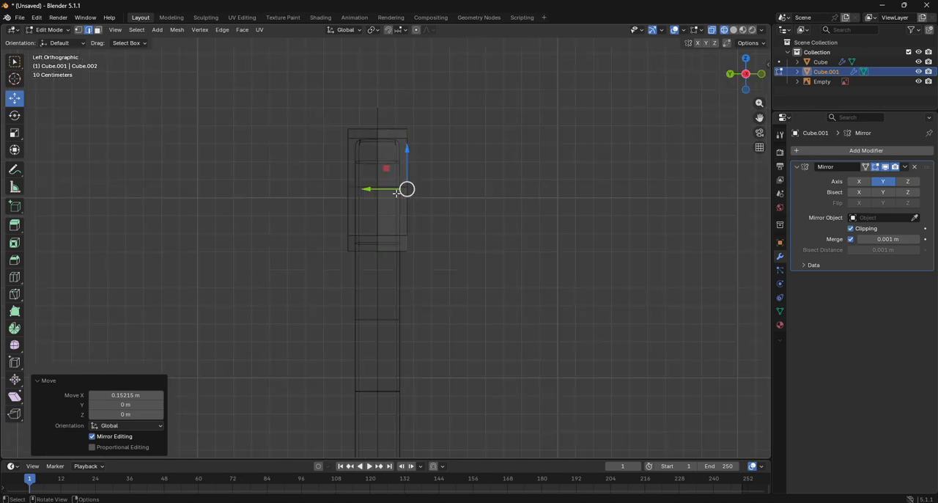
{"action": "left_click_drag", "start_coordinate": [396, 192], "coordinate": [378, 190]}
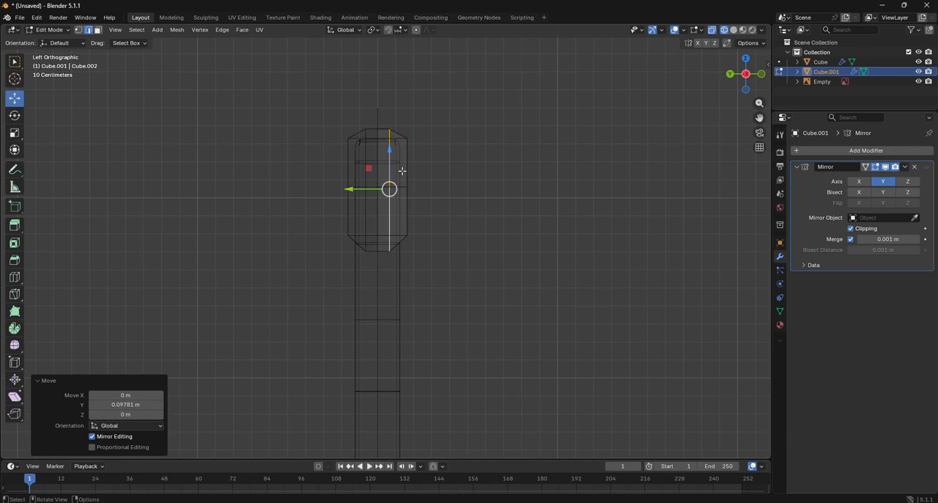
- From the top view, move the outer side vertices of the head's central block about 0.023 m in Y toward the centreline
{"action": "left_click", "coordinate": [762, 76]}
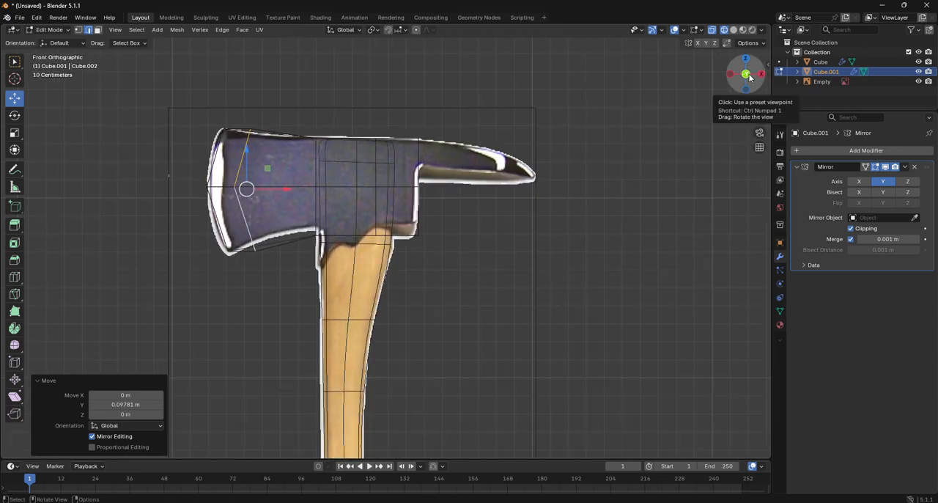
{"action": "left_click_drag", "start_coordinate": [751, 76], "coordinate": [711, 95]}
{"action": "left_click_drag", "start_coordinate": [802, 145], "coordinate": [755, 74]}
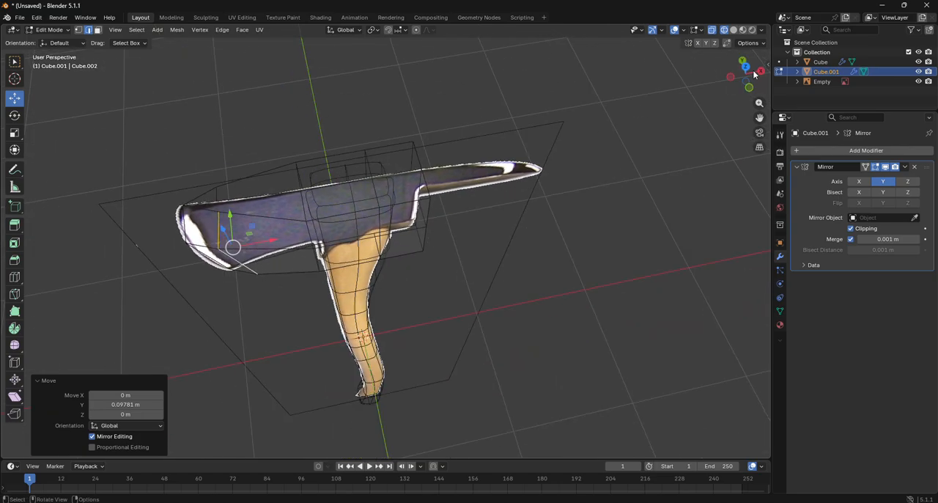
{"action": "left_click", "coordinate": [743, 63]}
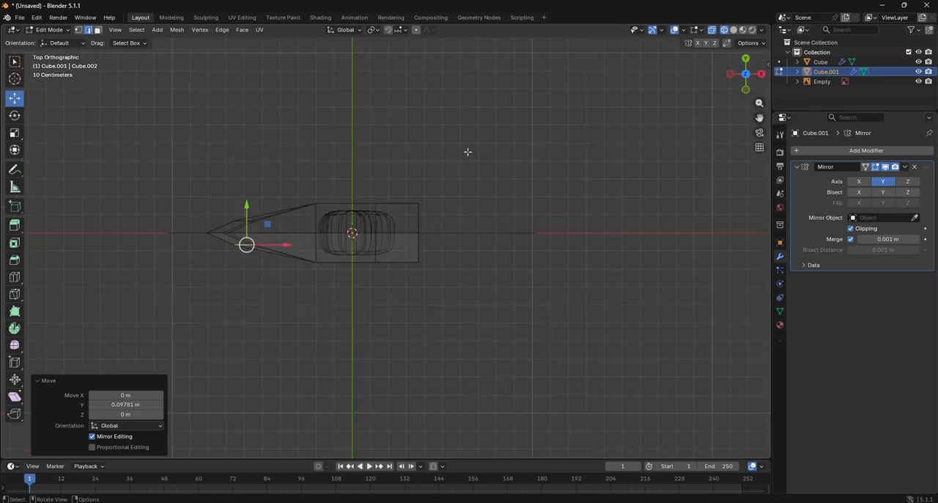
{"action": "left_click", "coordinate": [438, 296]}
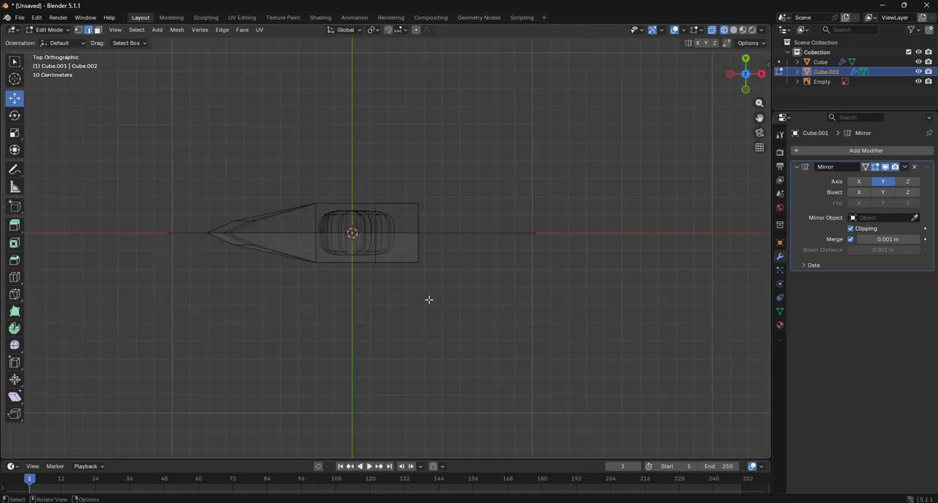
{"action": "left_click", "coordinate": [78, 29]}
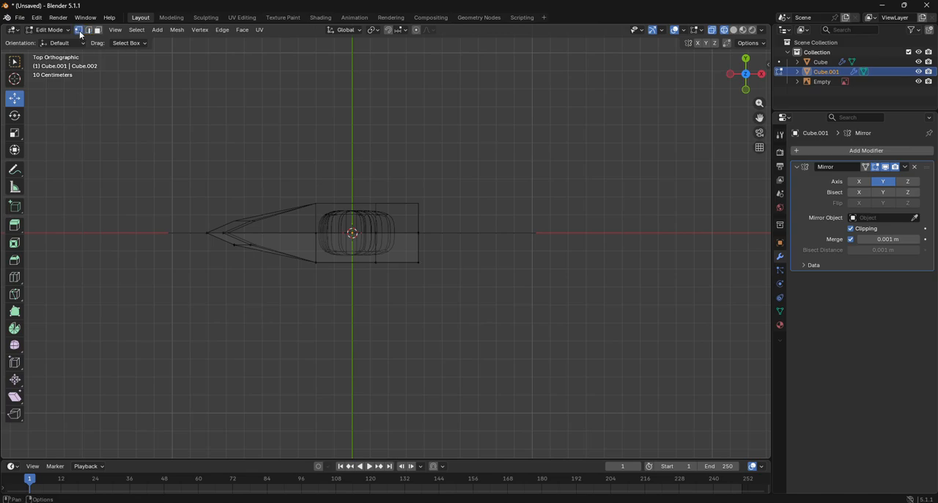
{"action": "scroll", "coordinate": [297, 324], "scroll_direction": "up", "scroll_amount": 5}
{"action": "left_click_drag", "start_coordinate": [181, 283], "coordinate": [540, 405]}
{"action": "mouse_move", "coordinate": [346, 268]}
{"action": "left_mouse_down"}
{"action": "mouse_move", "coordinate": [345, 257]}
{"action": "mouse_move", "coordinate": [343, 266]}
{"action": "left_mouse_up"}
- Switch mesh editing from the axe head to the handle
{"action": "left_click", "coordinate": [51, 29]}
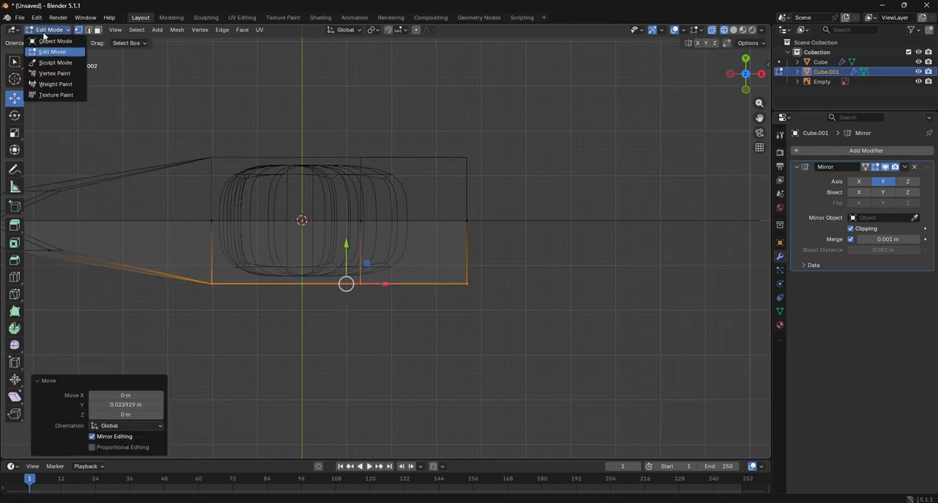
{"action": "left_click", "coordinate": [49, 38]}
{"action": "left_click", "coordinate": [280, 240]}
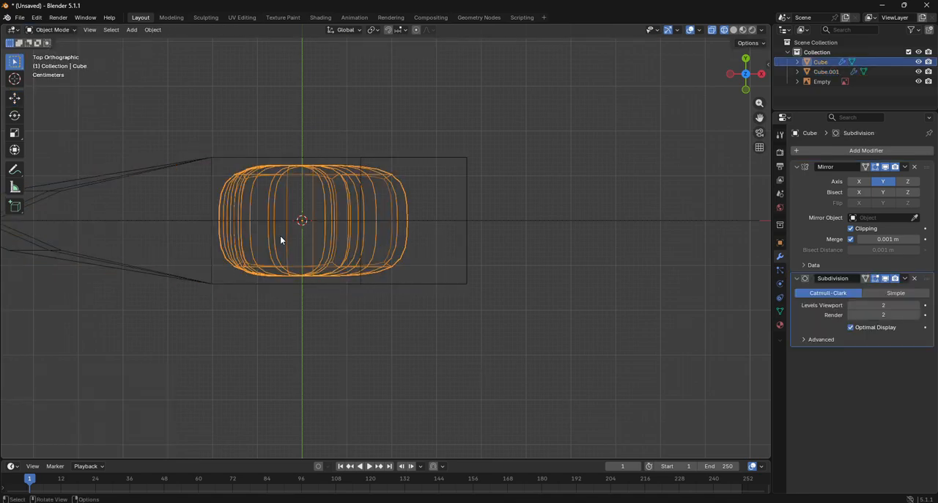
{"action": "left_click", "coordinate": [63, 30]}
{"action": "left_click", "coordinate": [64, 52]}
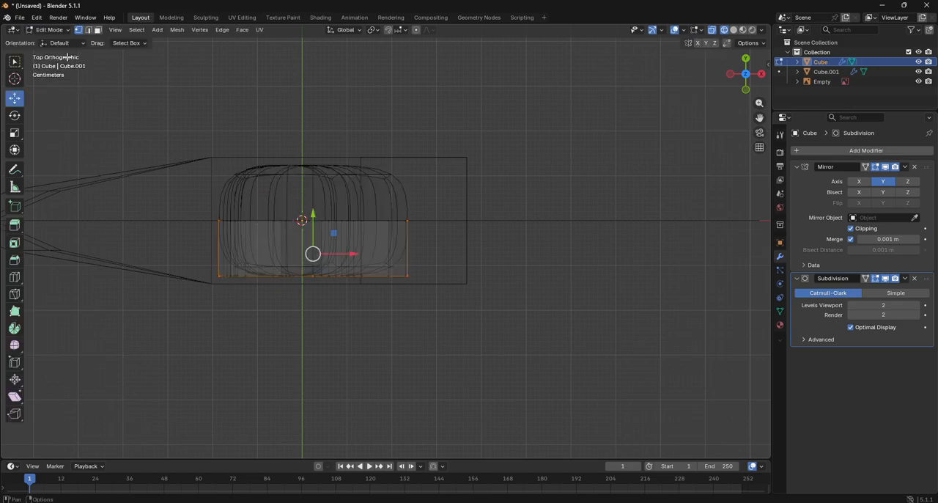
{"action": "right_click", "coordinate": [314, 213]}
{"action": "left_click", "coordinate": [314, 212]}
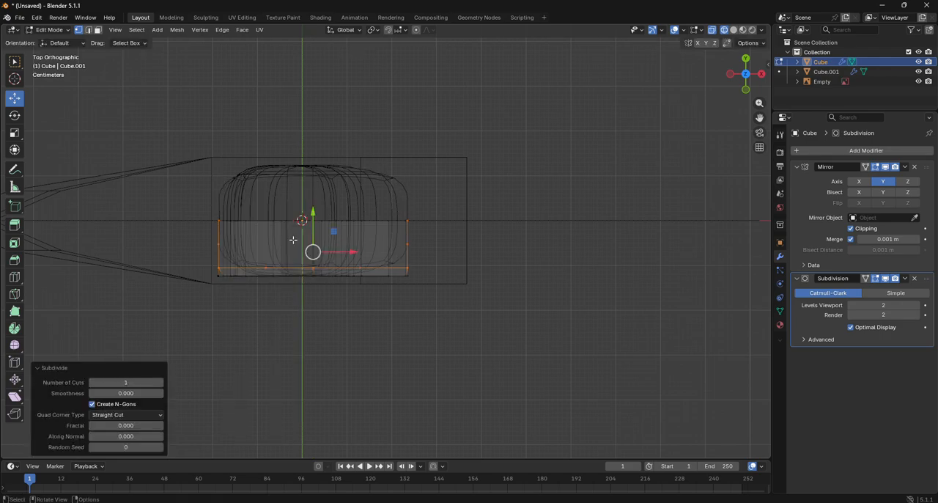
{"action": "key", "text": "ctrl+z"}
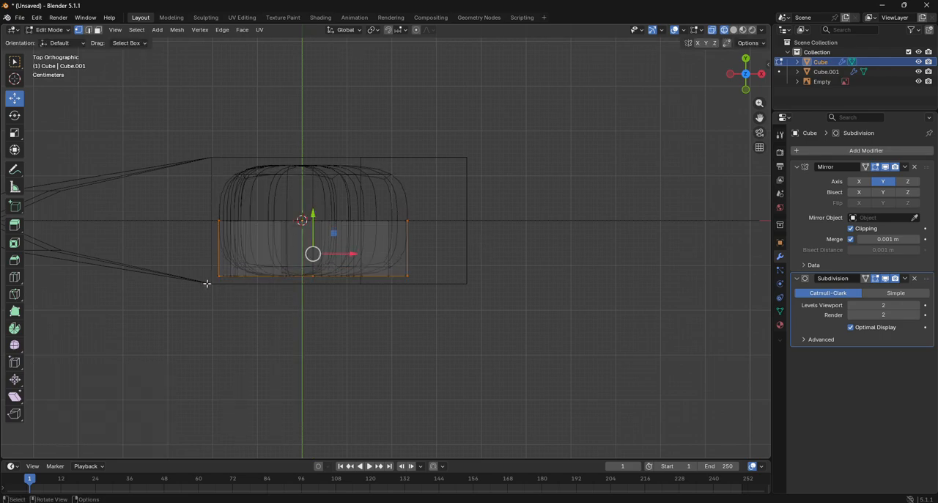
- Move all outer side vertices of the handle about 0.021 m in Y toward the centreline and leave mesh editing
{"action": "left_click_drag", "start_coordinate": [163, 252], "coordinate": [512, 340]}
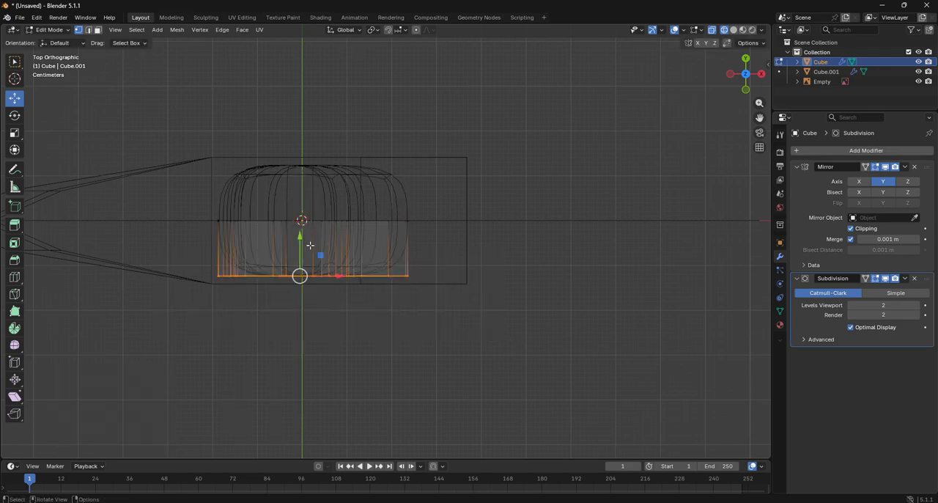
{"action": "left_click_drag", "start_coordinate": [301, 245], "coordinate": [301, 234]}
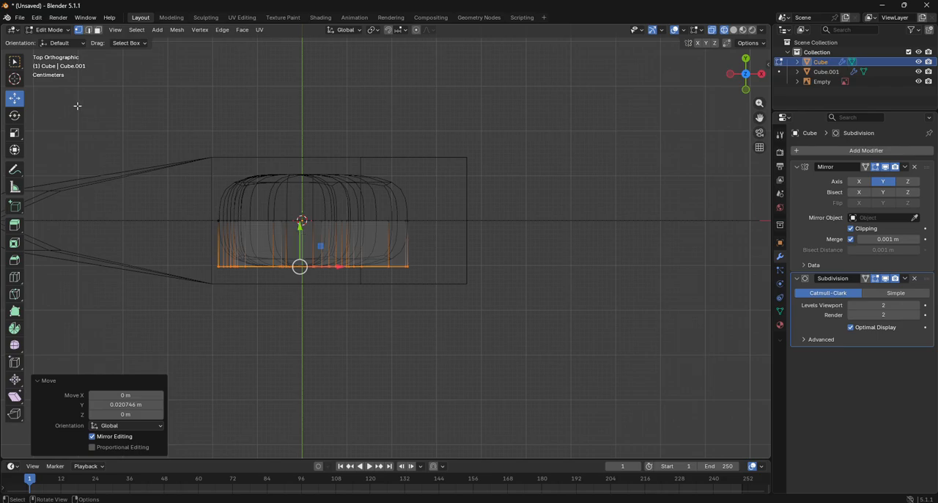
{"action": "left_click", "coordinate": [50, 29]}
{"action": "left_click", "coordinate": [60, 41]}
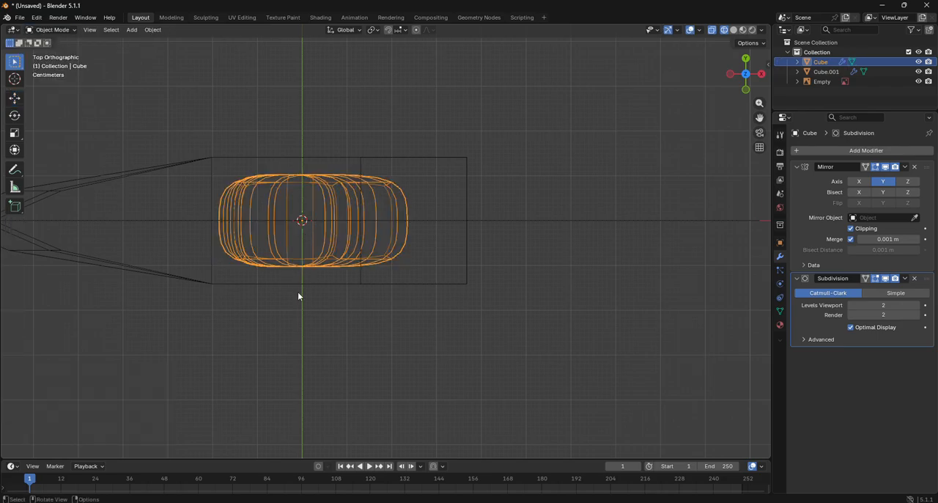
- Reopen the handle mesh and move its outer side vertices a further 0.027 m in Y to make it thinner
{"action": "left_click_drag", "start_coordinate": [733, 78], "coordinate": [740, 87]}
{"action": "left_click", "coordinate": [746, 61]}
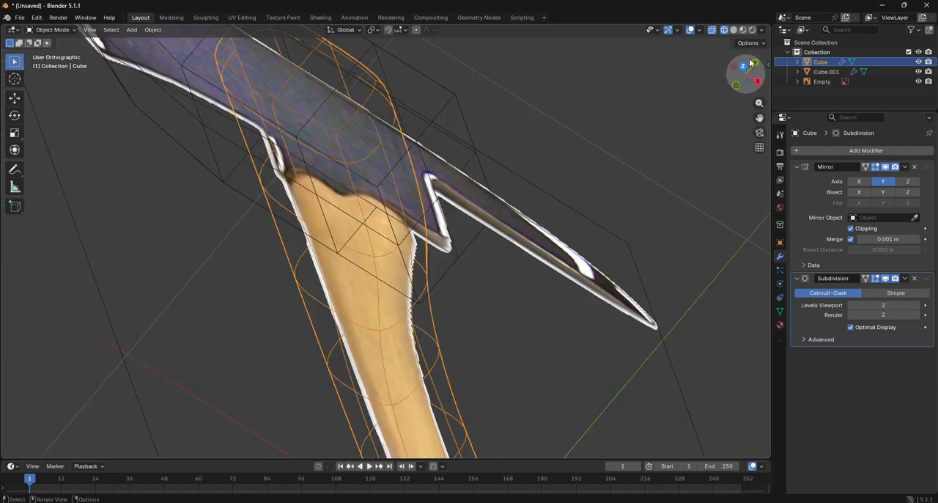
{"action": "left_click", "coordinate": [51, 30]}
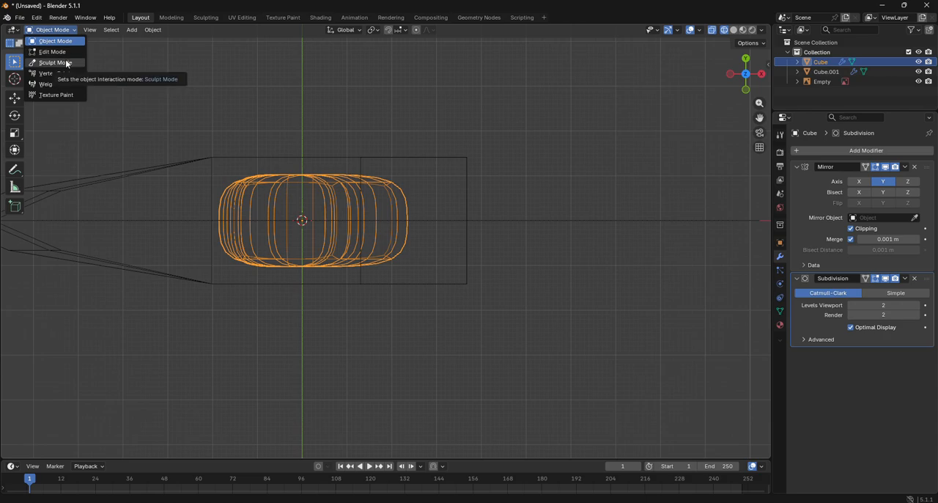
{"action": "left_click", "coordinate": [53, 51]}
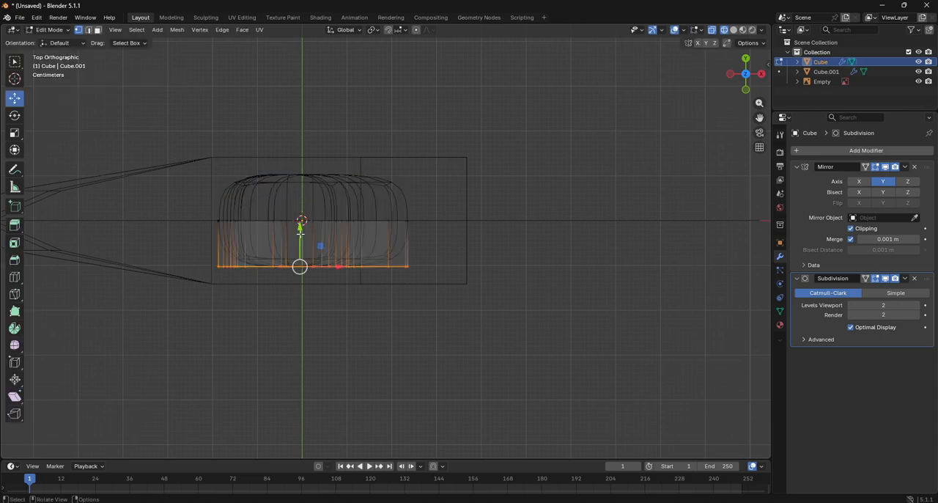
{"action": "left_click_drag", "start_coordinate": [301, 225], "coordinate": [301, 219]}
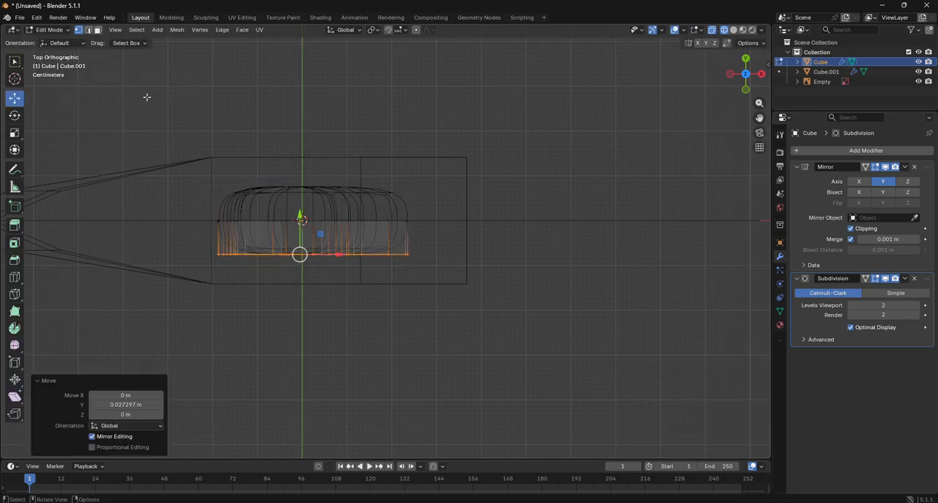
- Switch to editing the axe head and move its central block's outer side vertices about 0.051 m in Y toward the handle
{"action": "left_click", "coordinate": [51, 29]}
{"action": "left_click", "coordinate": [53, 40]}
{"action": "left_click", "coordinate": [216, 154]}
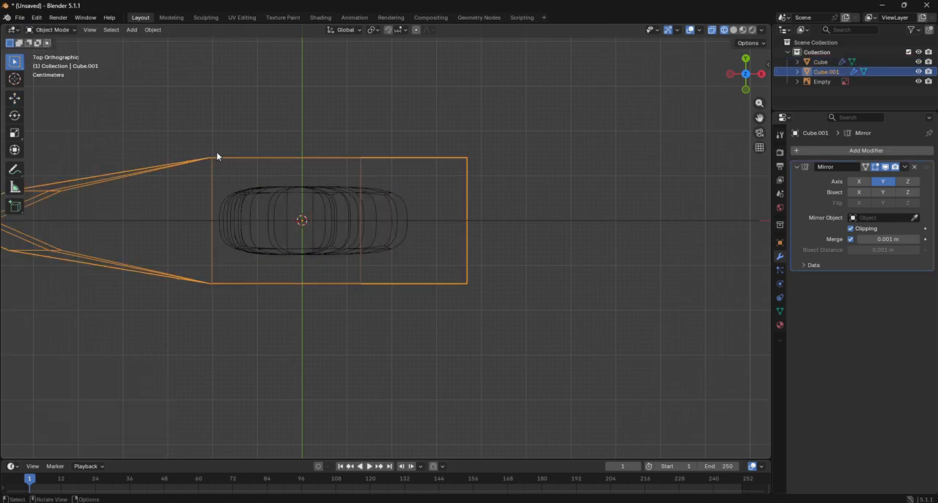
{"action": "left_click", "coordinate": [52, 29]}
{"action": "left_click", "coordinate": [53, 53]}
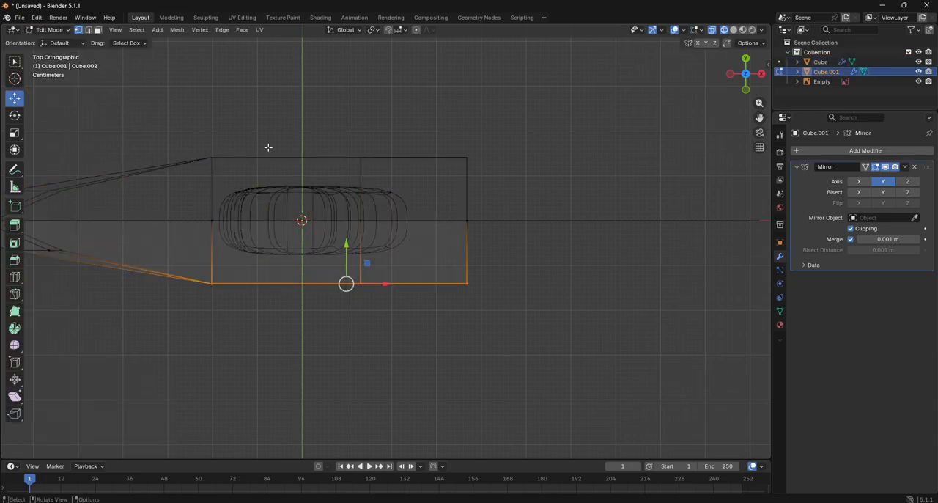
{"action": "left_click_drag", "start_coordinate": [342, 252], "coordinate": [343, 227]}
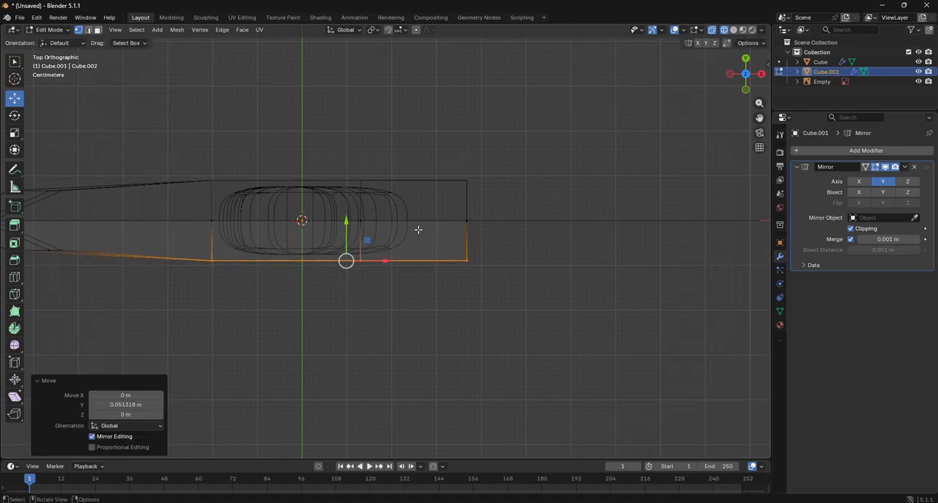
- Select the upper and lower edges behind the blade's cutting edge and move them about 0.027 m along Y
{"action": "left_click", "coordinate": [746, 89]}
{"action": "scroll", "coordinate": [541, 162], "scroll_direction": "down", "scroll_amount": 4}
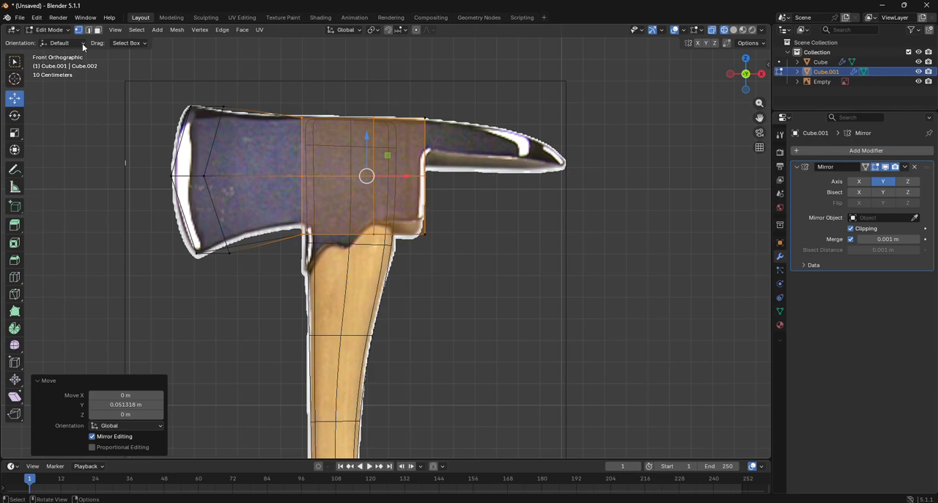
{"action": "left_click", "coordinate": [216, 214]}
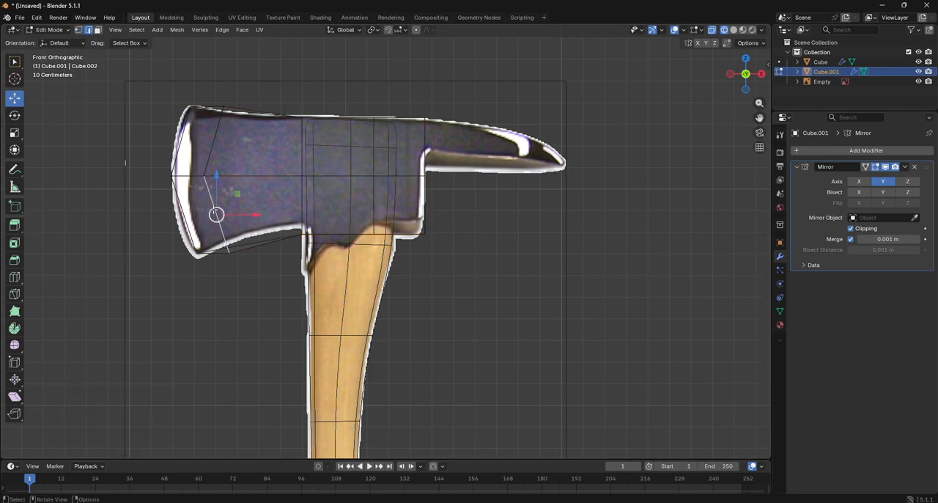
{"action": "left_click", "coordinate": [210, 145], "text": "shift"}
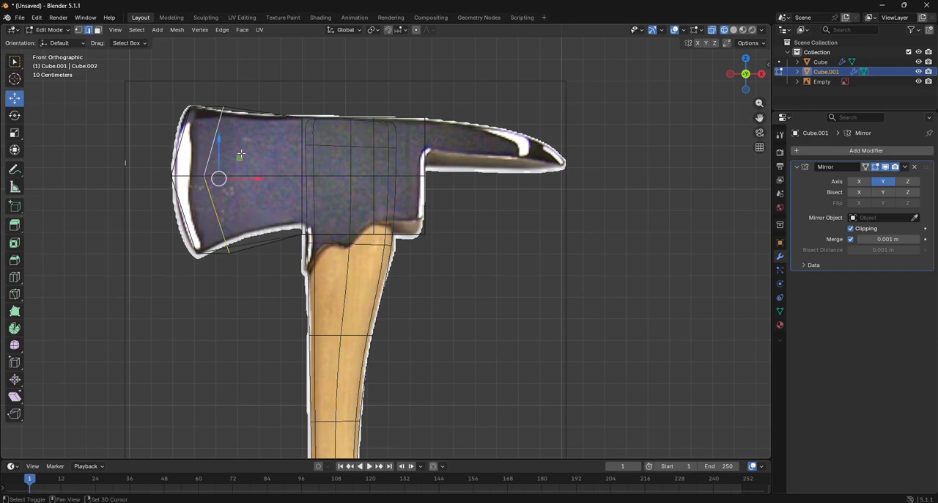
{"action": "left_click", "coordinate": [730, 74]}
{"action": "key", "text": "g"}
{"action": "key", "text": "y"}
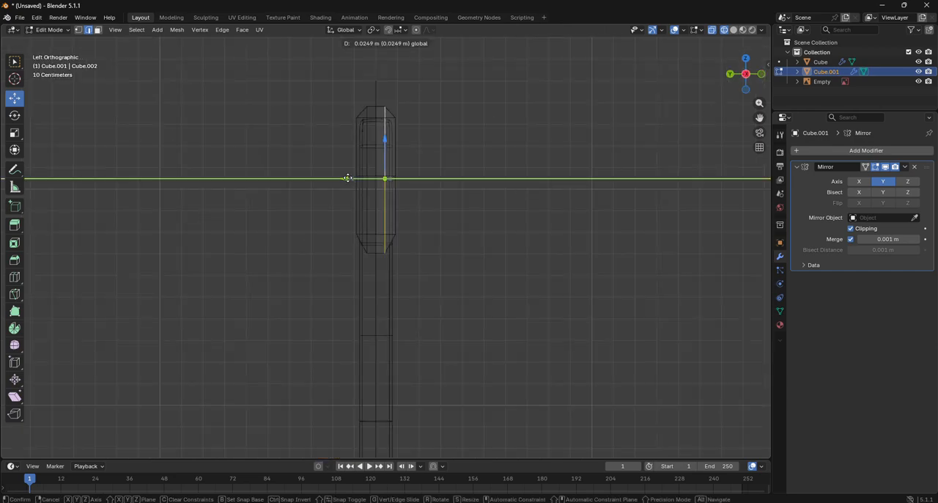
{"action": "left_click", "coordinate": [346, 179]}
- Leave mesh editing and add a Subdivision Surface modifier to the axe head
{"action": "left_click", "coordinate": [50, 29]}
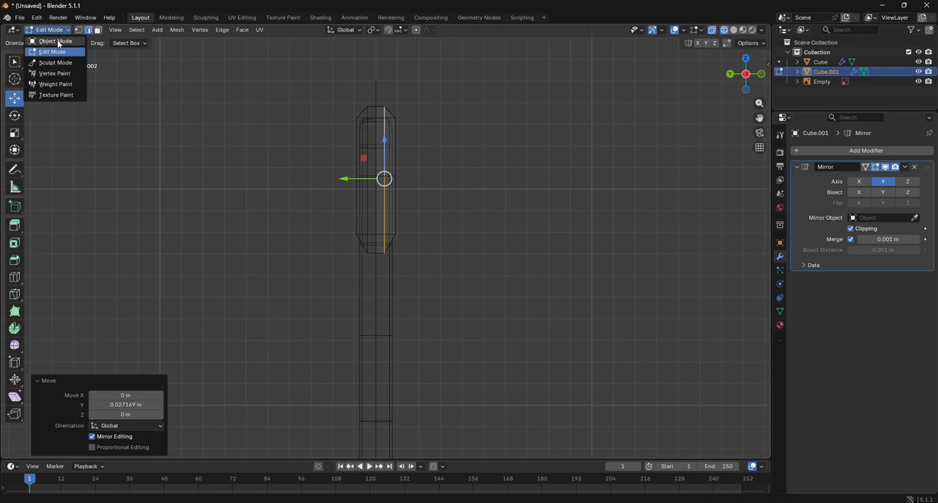
{"action": "left_click", "coordinate": [58, 42]}
{"action": "left_click", "coordinate": [866, 150]}
{"action": "key", "text": "space"}
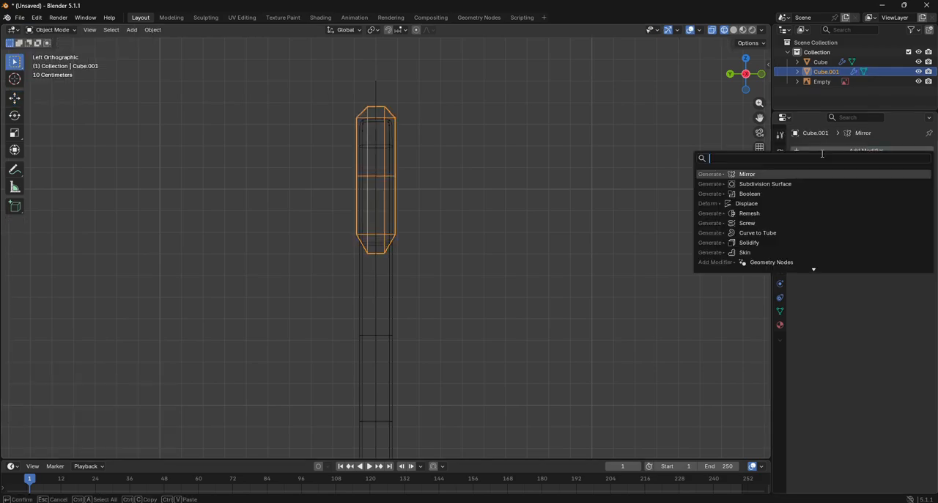
{"action": "left_click", "coordinate": [766, 184]}
- Reopen the axe head mesh for editing in front view and turn off the Subdivision modifier's viewport display
{"action": "left_click", "coordinate": [52, 30]}
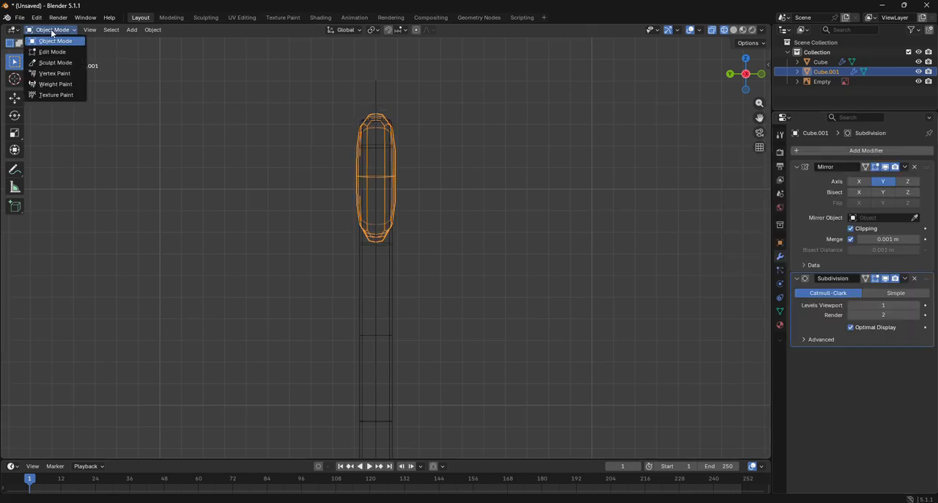
{"action": "left_click", "coordinate": [52, 51]}
{"action": "left_click_drag", "start_coordinate": [758, 83], "coordinate": [759, 82]}
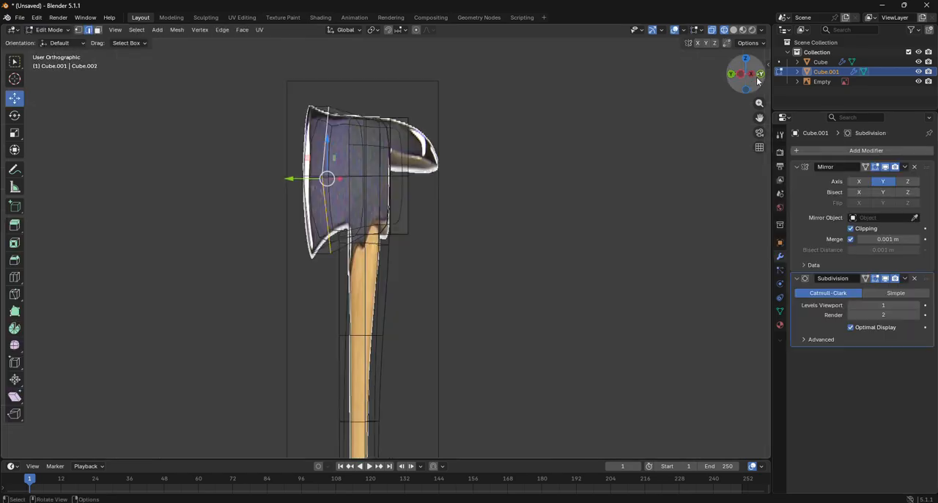
{"action": "left_click", "coordinate": [760, 75]}
{"action": "left_click", "coordinate": [734, 30]}
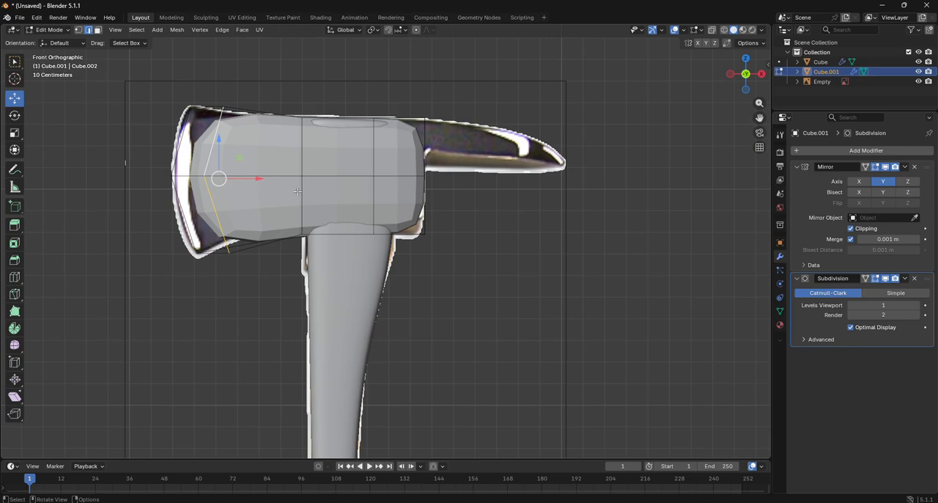
{"action": "scroll", "coordinate": [381, 238], "scroll_direction": "up", "scroll_amount": 1}
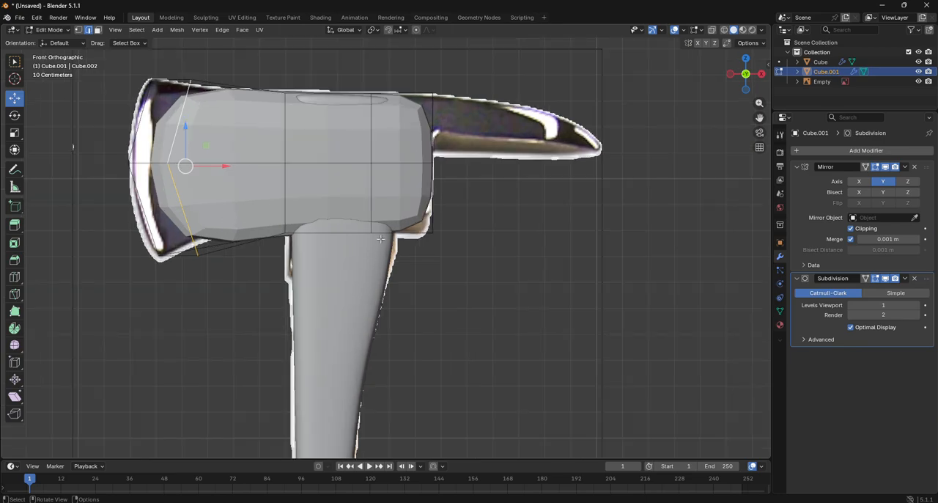
{"action": "scroll", "coordinate": [380, 238], "scroll_direction": "up", "scroll_amount": 1}
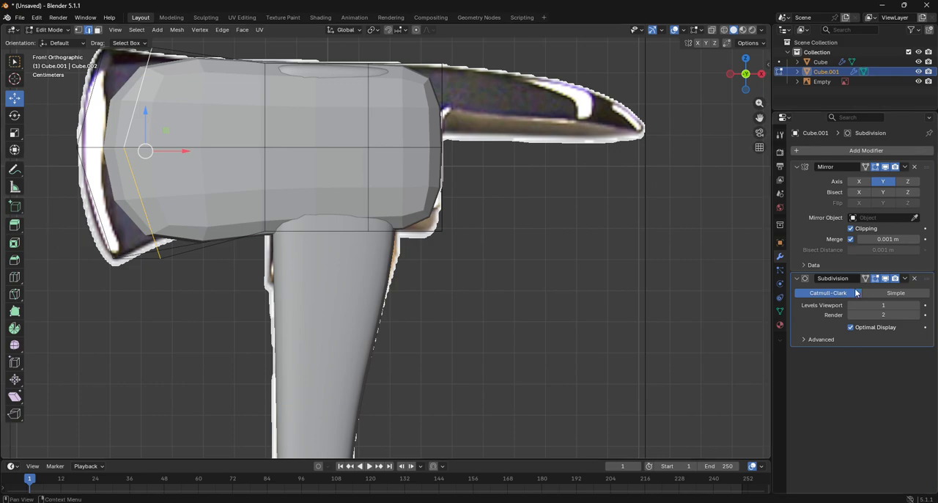
{"action": "left_click", "coordinate": [885, 278]}
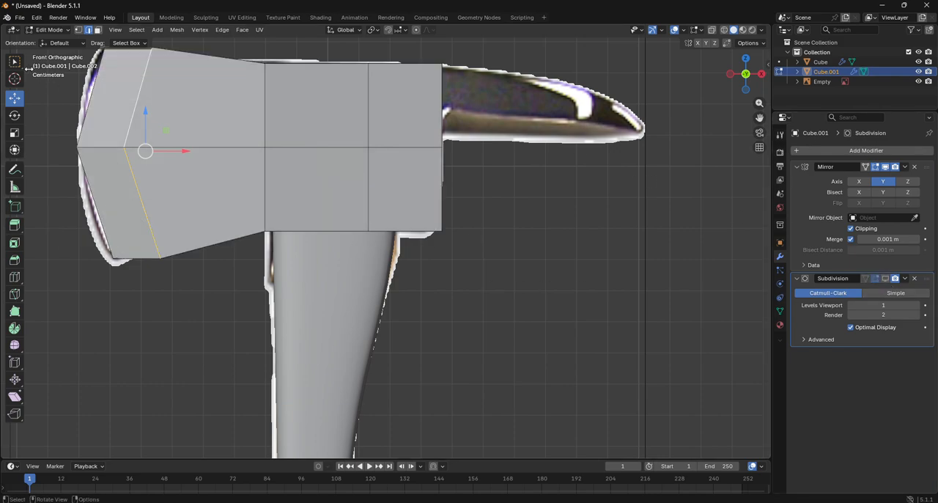
- Over the wireframe reference, move the cutting edge's middle vertex about 0.018 m in X toward the handle
{"action": "left_click", "coordinate": [78, 30]}
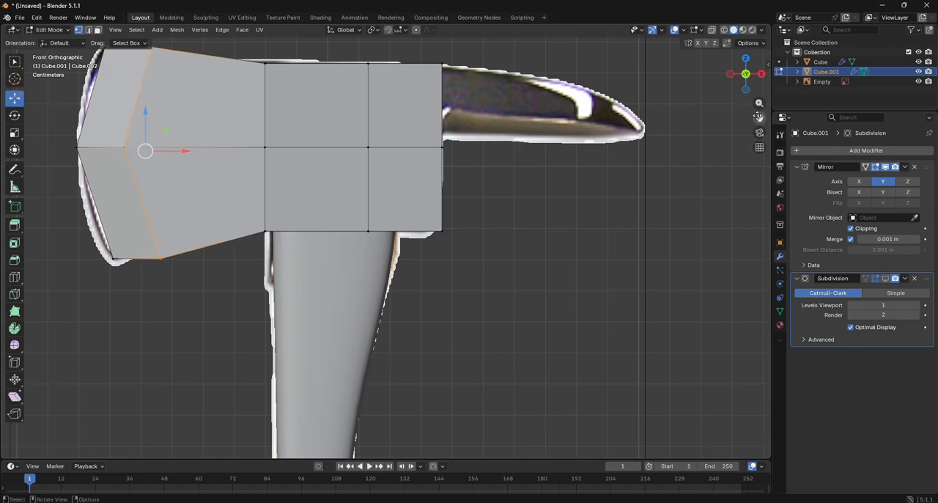
{"action": "mouse_move", "coordinate": [759, 117]}
{"action": "left_mouse_down"}
{"action": "mouse_move", "coordinate": [119, 135]}
{"action": "mouse_move", "coordinate": [841, 118]}
{"action": "left_mouse_up"}
{"action": "left_click", "coordinate": [725, 30]}
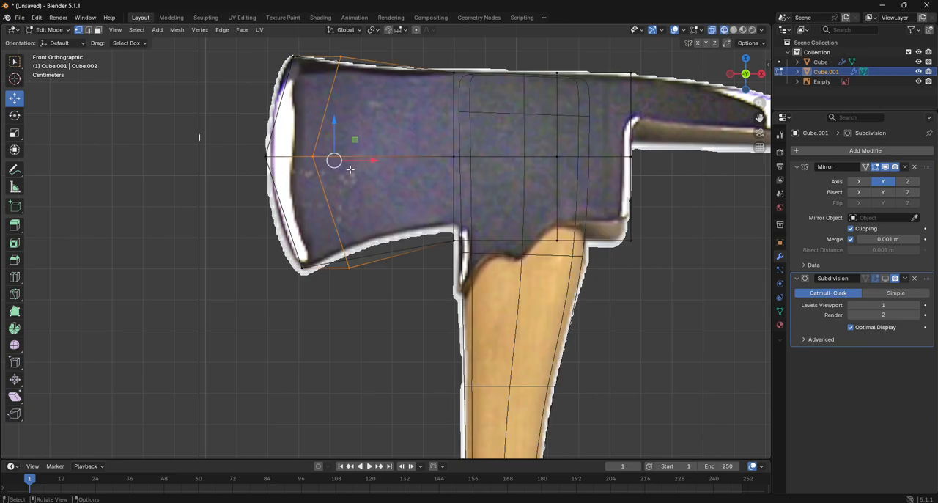
{"action": "scroll", "coordinate": [350, 170], "scroll_direction": "up", "scroll_amount": 1}
{"action": "left_click", "coordinate": [242, 139]}
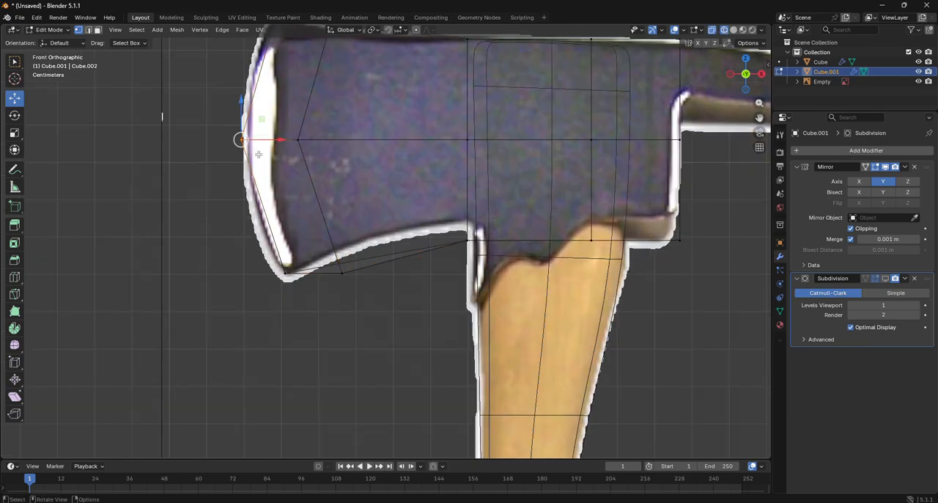
{"action": "key", "text": "g"}
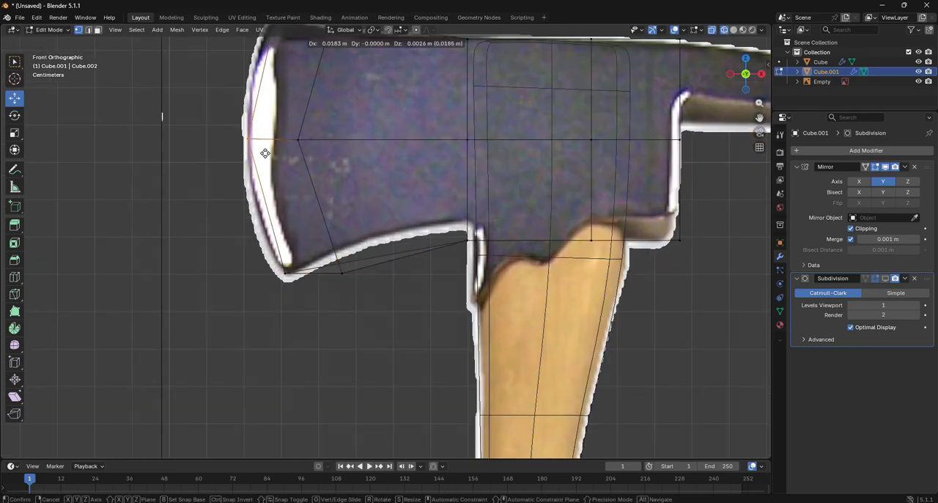
{"action": "left_click", "coordinate": [265, 153]}
- Fit the vertices behind the cutting edge to the reference outline, raising the lower one about 0.069 m and lowering the upper one about 0.024 m
{"action": "left_click", "coordinate": [340, 272]}
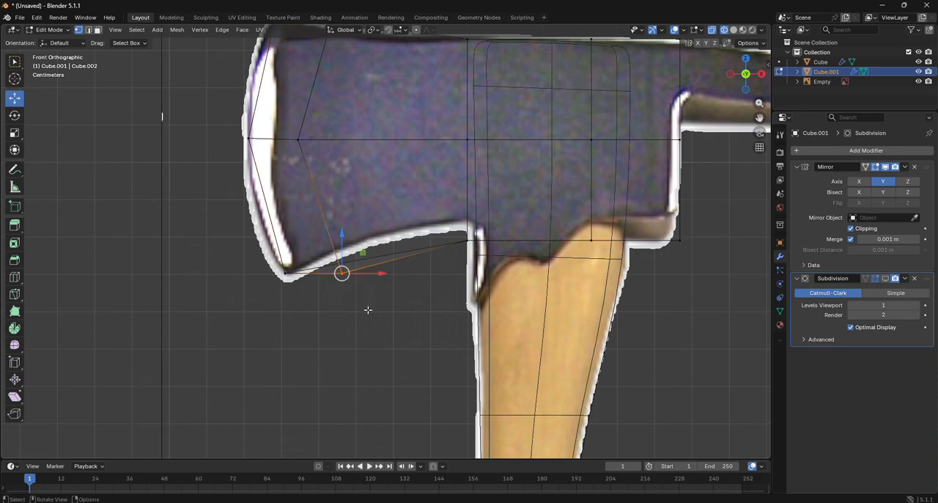
{"action": "key", "text": "g"}
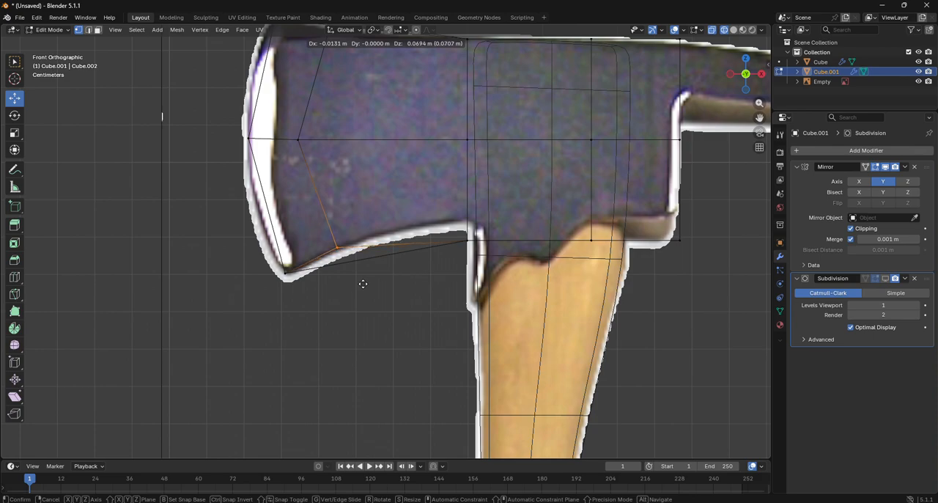
{"action": "left_click", "coordinate": [363, 283]}
{"action": "left_click_drag", "start_coordinate": [759, 118], "coordinate": [777, 231]}
{"action": "left_click_drag", "start_coordinate": [330, 106], "coordinate": [385, 167]}
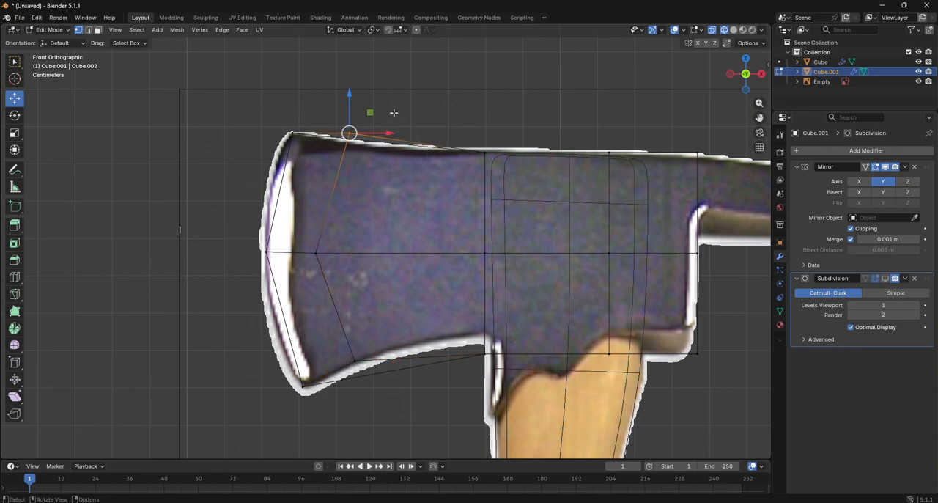
{"action": "key", "text": "g"}
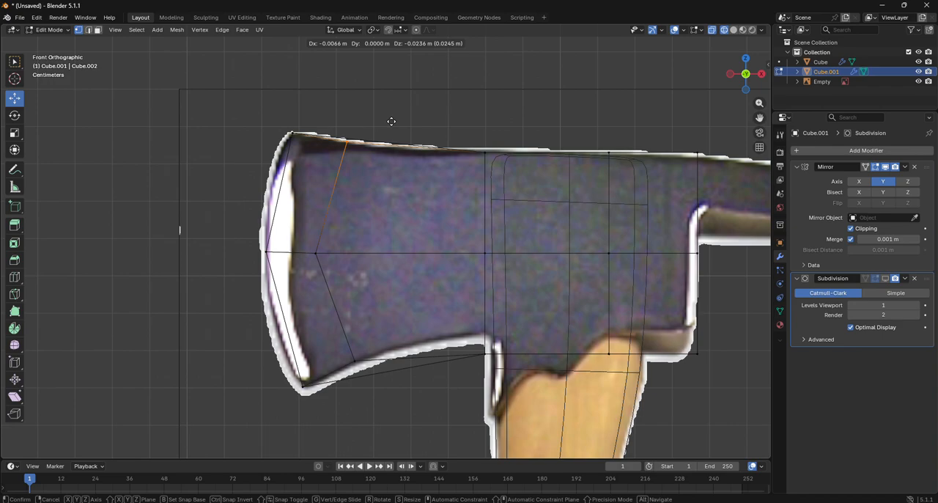
{"action": "left_click", "coordinate": [392, 121]}
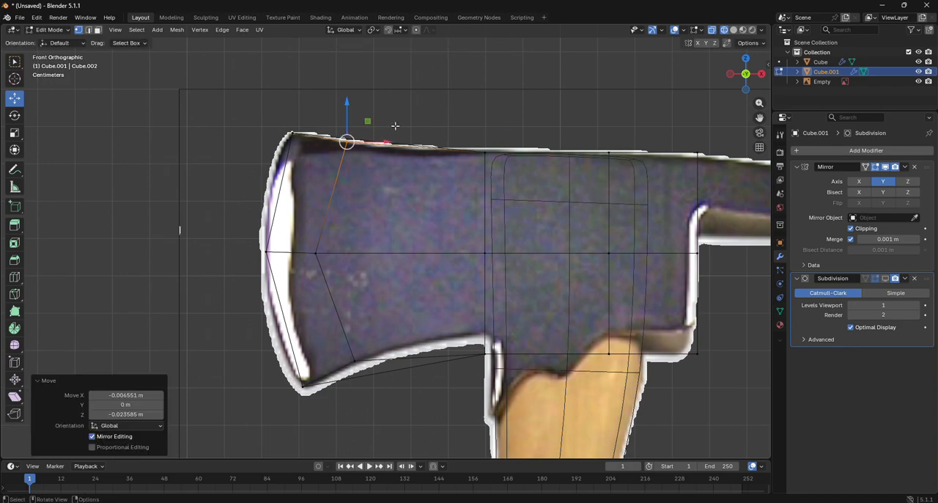
- Add one centred vertical loop cut to the blade section between the cutting edge and the handle block
{"action": "left_click_drag", "start_coordinate": [746, 87], "coordinate": [748, 86]}
{"action": "left_click", "coordinate": [745, 70]}
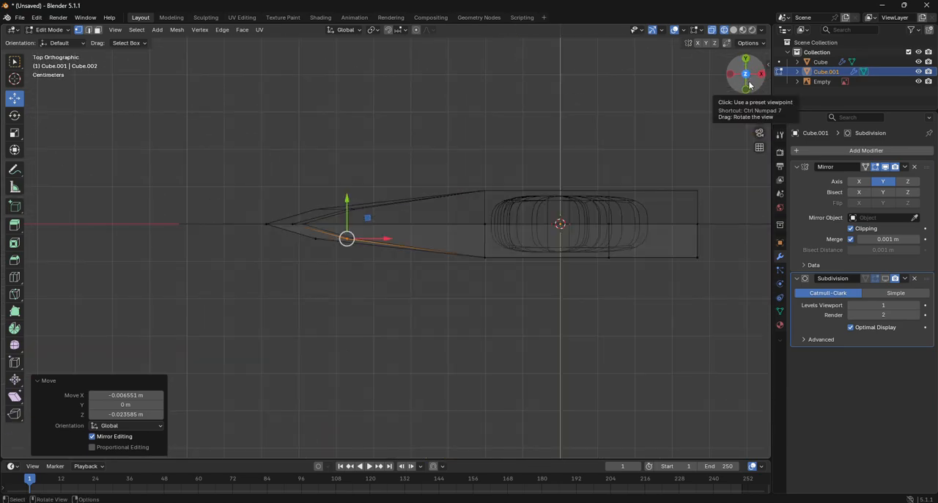
{"action": "left_click", "coordinate": [747, 92]}
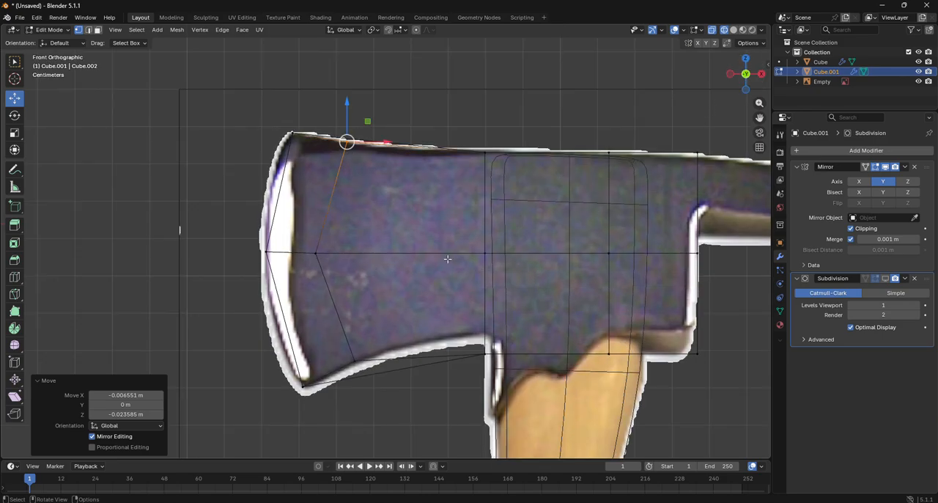
{"action": "left_click", "coordinate": [14, 276]}
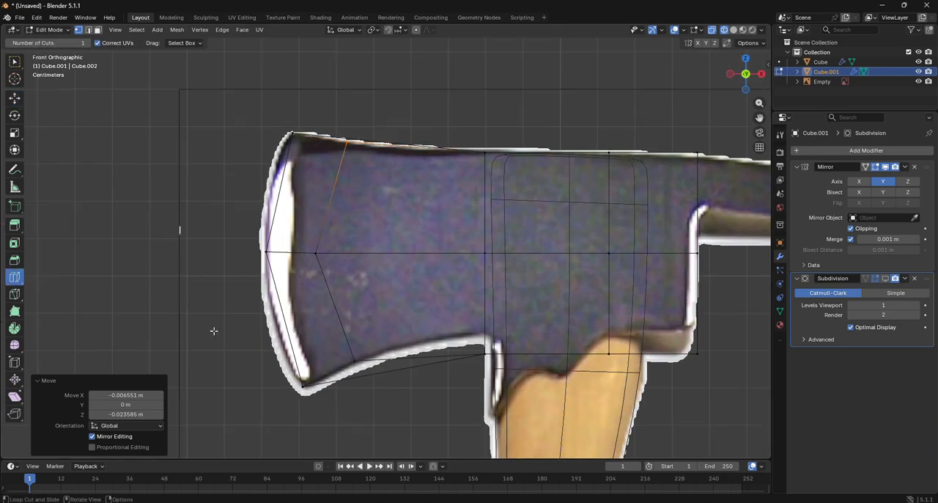
{"action": "left_click", "coordinate": [422, 370]}
- Raise the new loop's lower centre vertex 0.051 m and its lower outer vertex about 0.041 m in Z to follow the blade's curve
{"action": "key", "text": "shift+space"}
{"action": "key", "text": "g"}
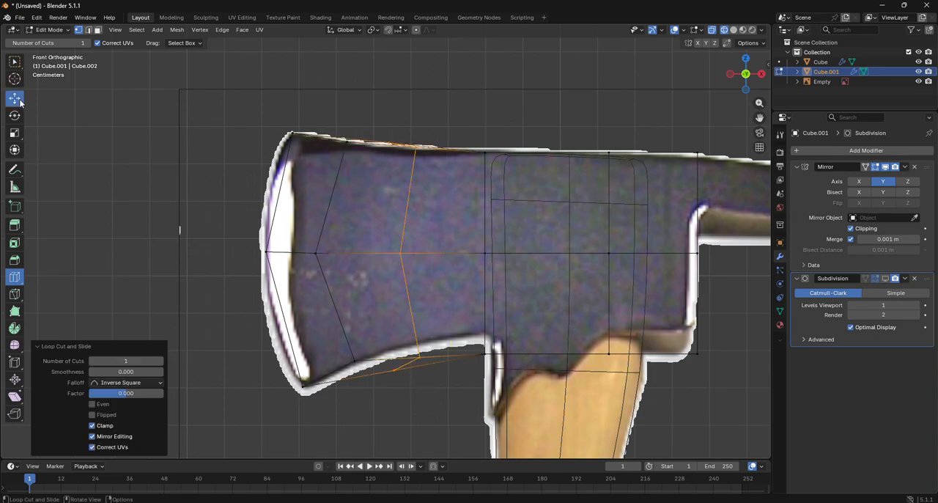
{"action": "left_click", "coordinate": [396, 371]}
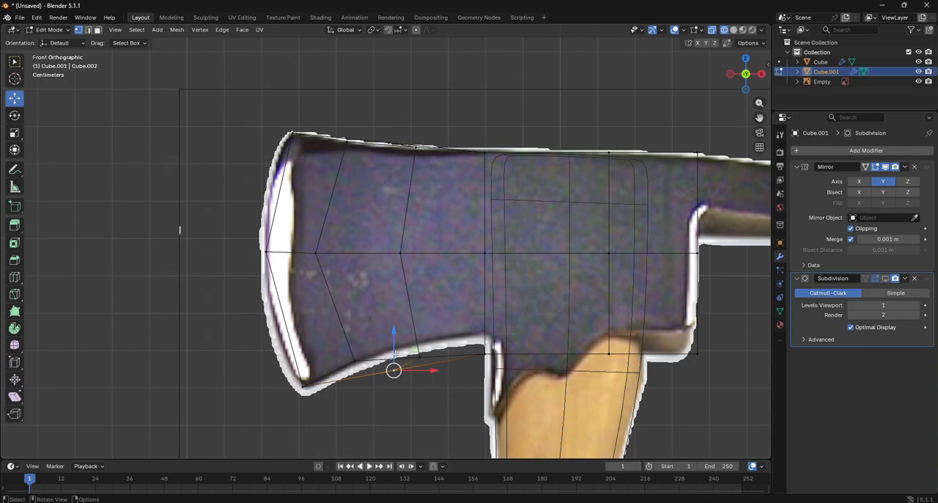
{"action": "left_click_drag", "start_coordinate": [396, 353], "coordinate": [394, 331]}
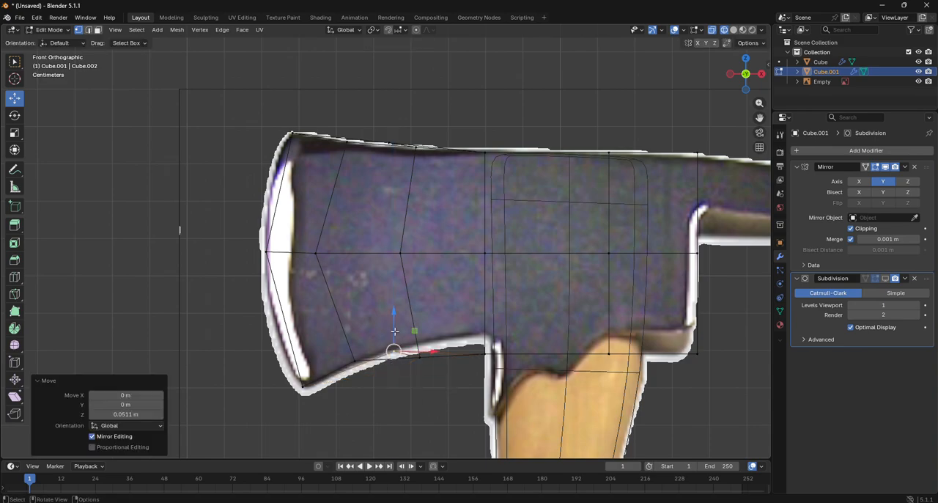
{"action": "left_click", "coordinate": [432, 392]}
{"action": "left_click", "coordinate": [419, 356]}
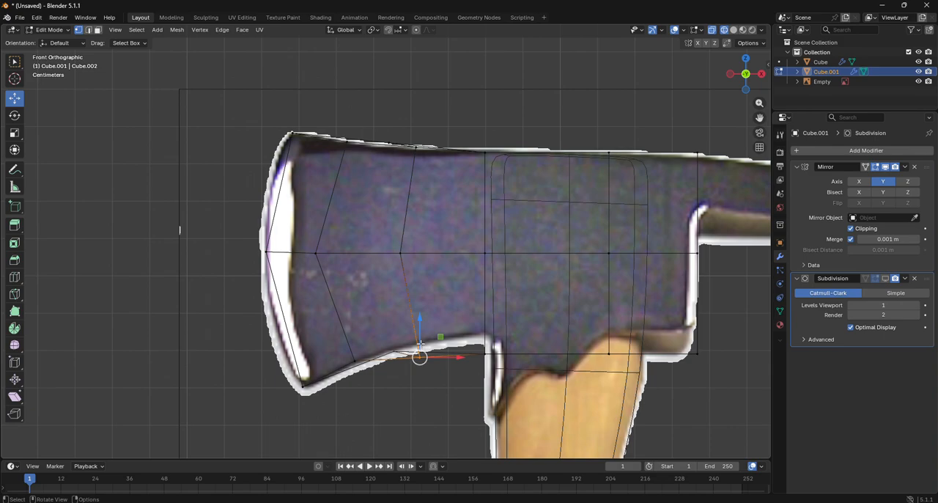
{"action": "left_click_drag", "start_coordinate": [420, 343], "coordinate": [420, 327]}
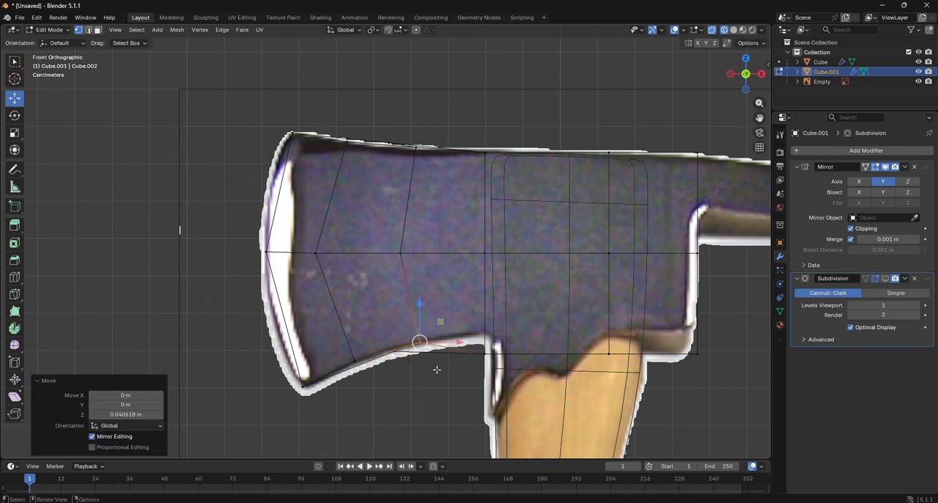
- Raise the block's lower vertices at the blade side about 0.029 m and those at the rear about 0.033 m in Z
{"action": "left_click", "coordinate": [484, 345]}
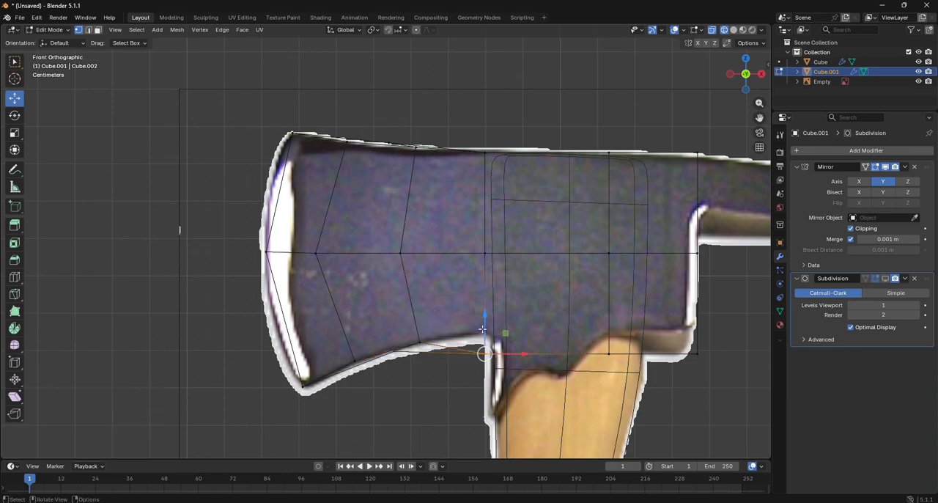
{"action": "left_click_drag", "start_coordinate": [484, 327], "coordinate": [483, 316]}
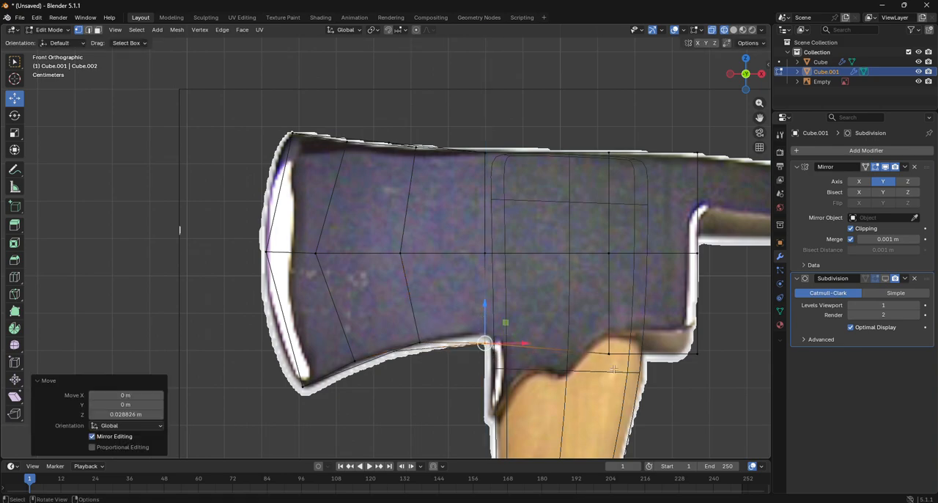
{"action": "left_click_drag", "start_coordinate": [636, 331], "coordinate": [725, 381]}
{"action": "left_click_drag", "start_coordinate": [657, 335], "coordinate": [656, 321]}
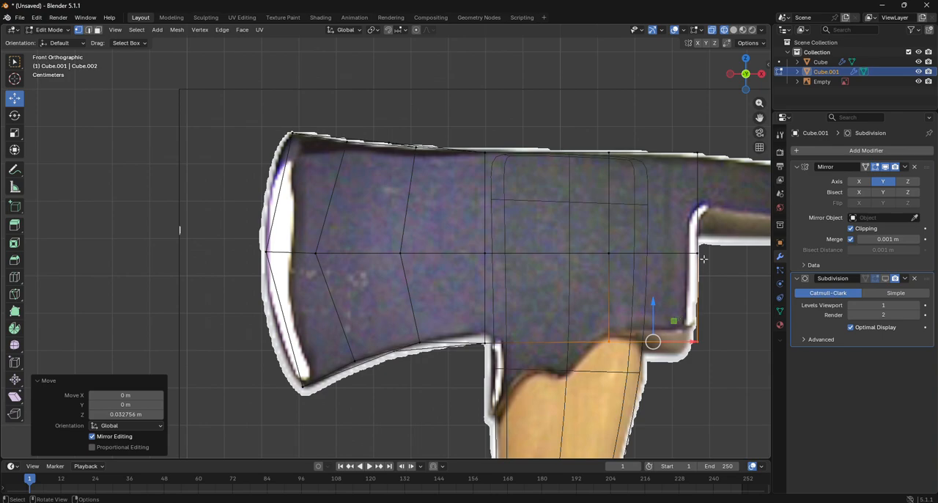
- Add a horizontal loop cut across the head's upper half and move its blade-end vertices about -0.024 m in X and 0.007 m in Z
{"action": "left_click", "coordinate": [14, 277]}
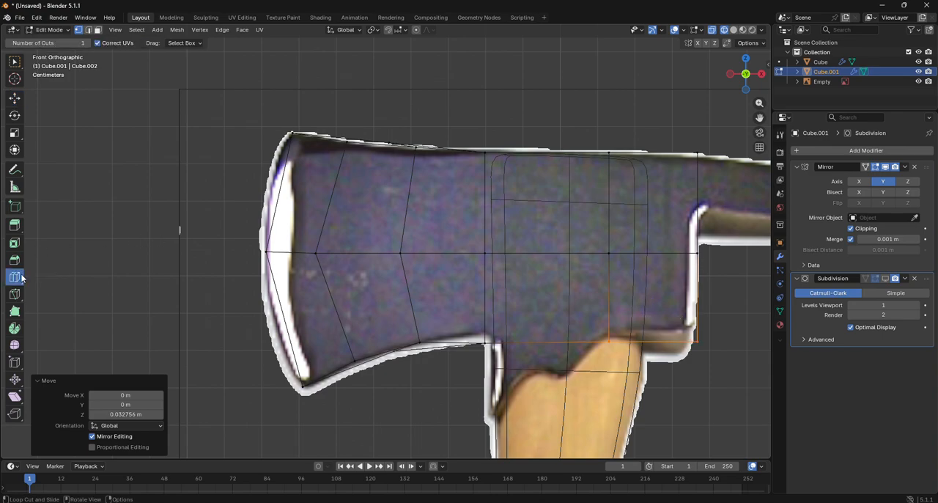
{"action": "left_click_drag", "start_coordinate": [433, 188], "coordinate": [451, 198]}
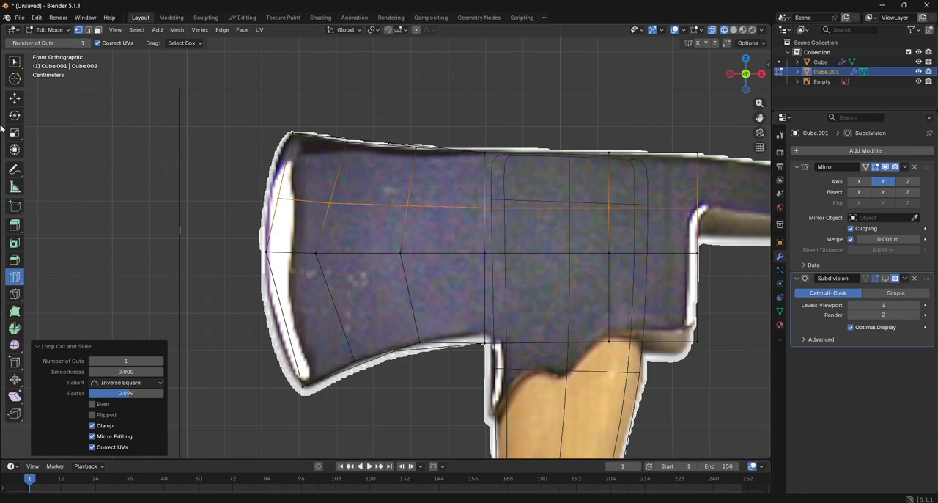
{"action": "left_click", "coordinate": [15, 98]}
{"action": "left_click", "coordinate": [292, 195]}
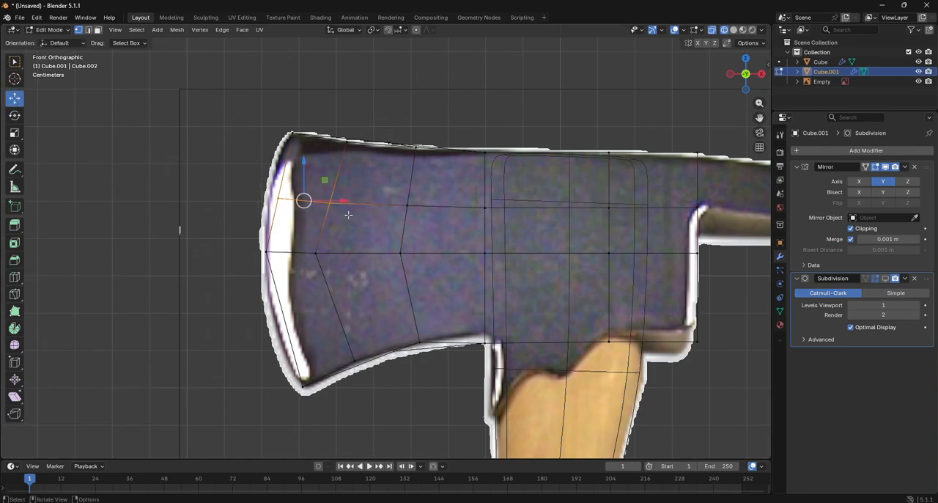
{"action": "left_click_drag", "start_coordinate": [349, 215], "coordinate": [341, 212]}
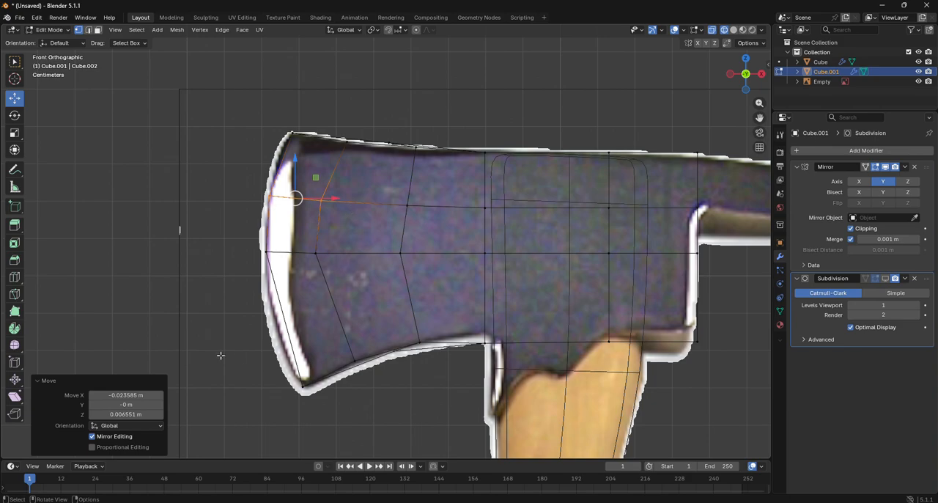
- Add a centred horizontal loop cut across the head's lower half and move its blade-end vertices about -0.022 m in X and -0.014 m in Z
{"action": "left_click", "coordinate": [14, 295]}
{"action": "left_click", "coordinate": [15, 278]}
{"action": "left_click", "coordinate": [328, 318]}
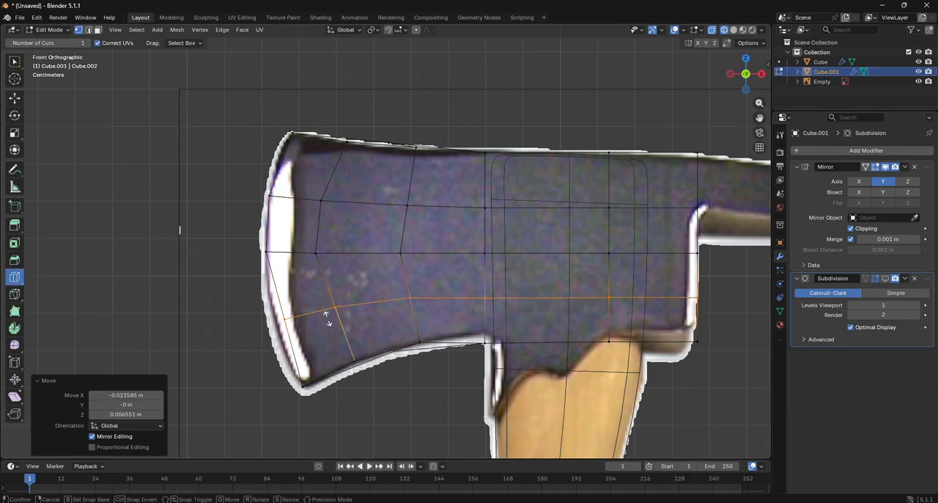
{"action": "left_click", "coordinate": [15, 98]}
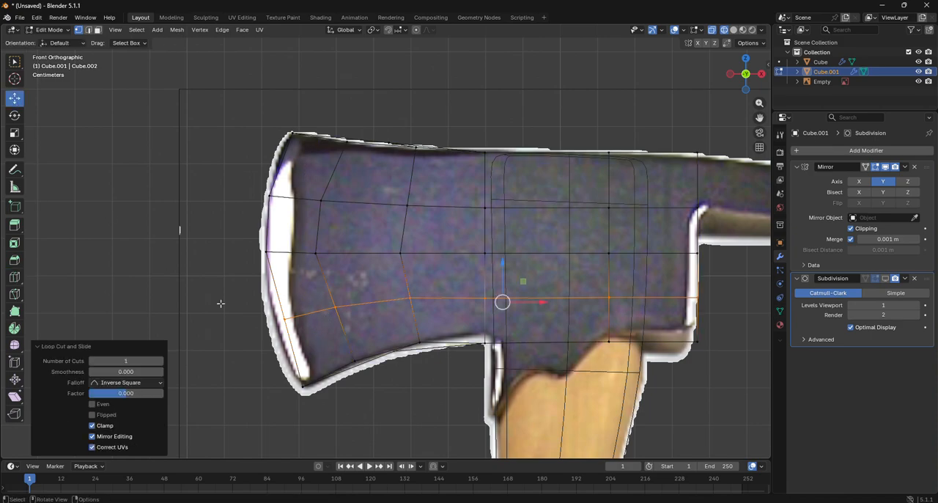
{"action": "left_click", "coordinate": [323, 312]}
{"action": "key", "text": "g"}
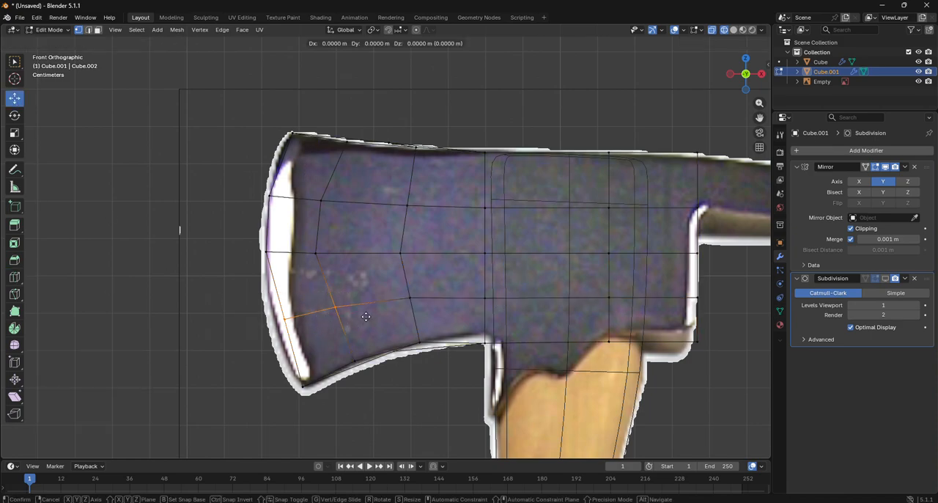
{"action": "left_click", "coordinate": [342, 319]}
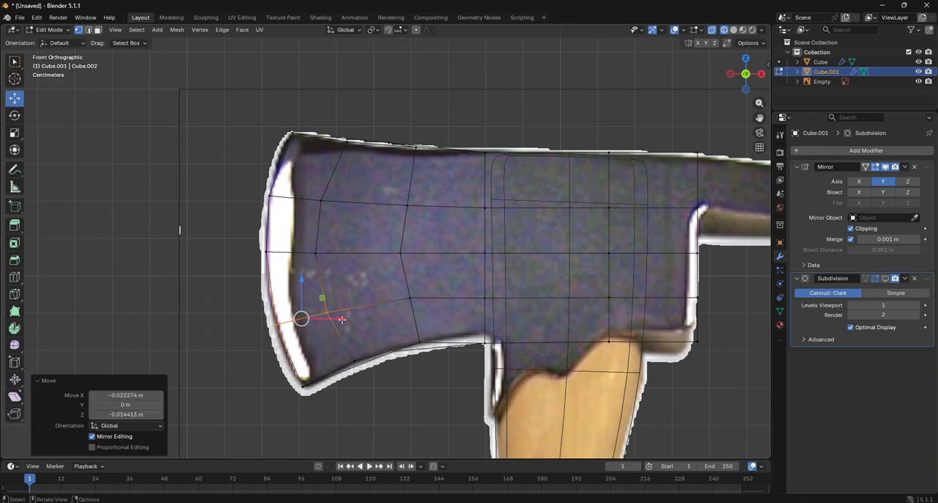
- Extrude the head's upper rear face about 0.664 m outward to form the spike along the reference
{"action": "left_click_drag", "start_coordinate": [759, 118], "coordinate": [569, 129]}
{"action": "left_click_drag", "start_coordinate": [469, 148], "coordinate": [573, 238]}
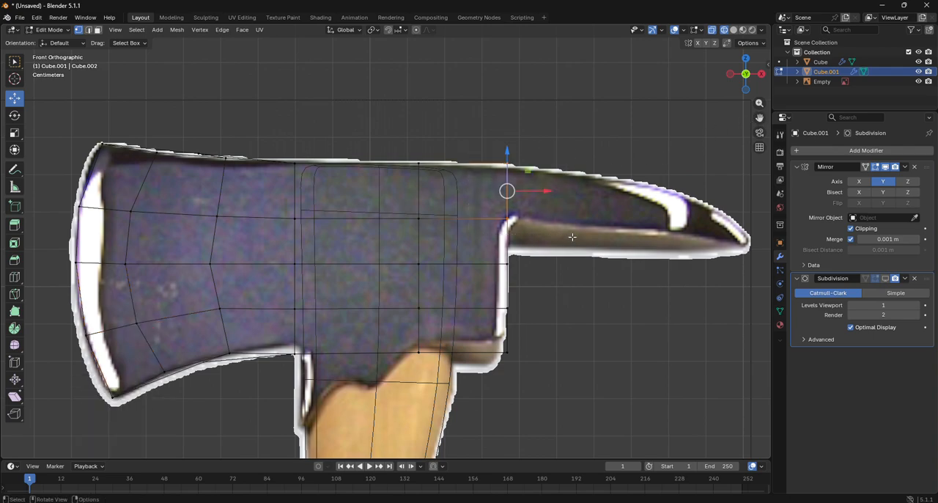
{"action": "key", "text": "e"}
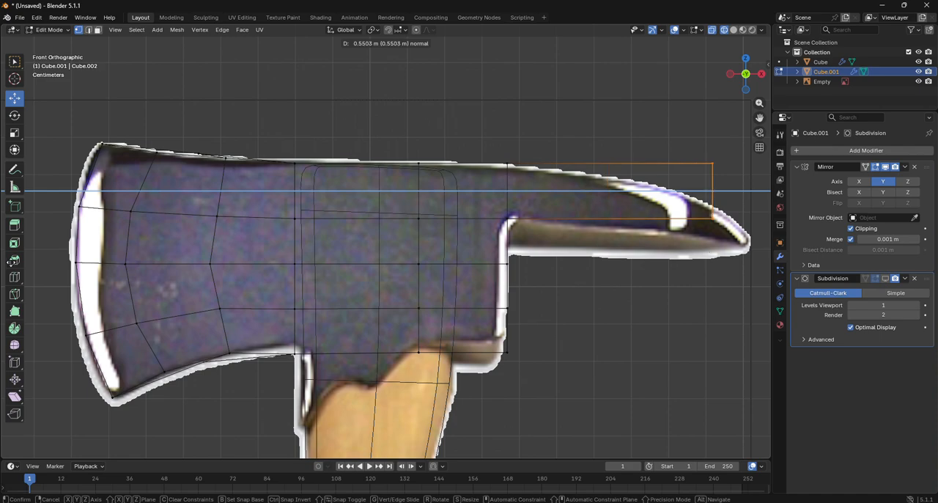
{"action": "left_click", "coordinate": [52, 265]}
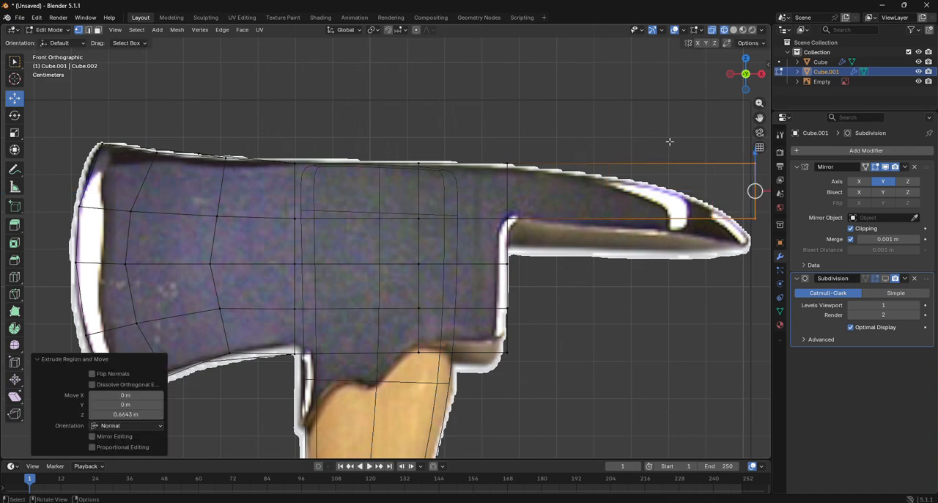
- Try to move the spike's end face about -0.009 m in X and -0.115 m in Z
{"action": "left_click_drag", "start_coordinate": [755, 129], "coordinate": [740, 147]}
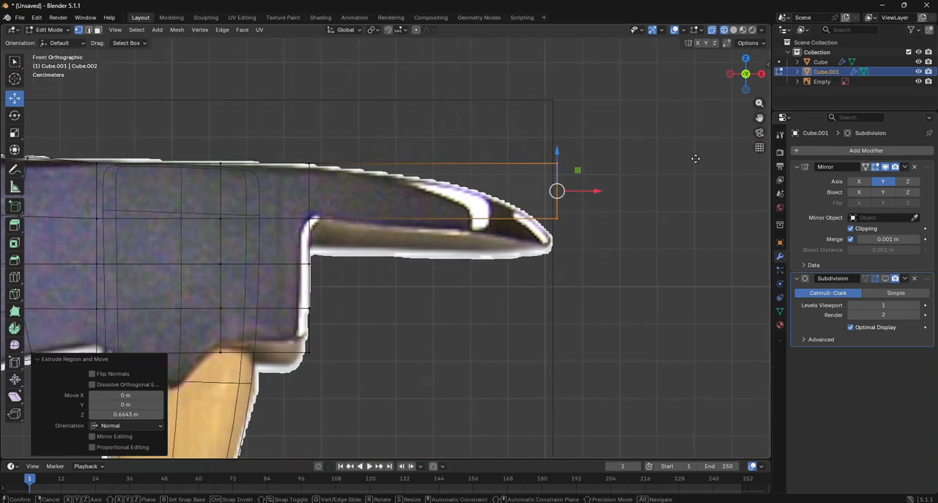
{"action": "key", "text": "g"}
{"action": "left_click", "coordinate": [693, 203]}
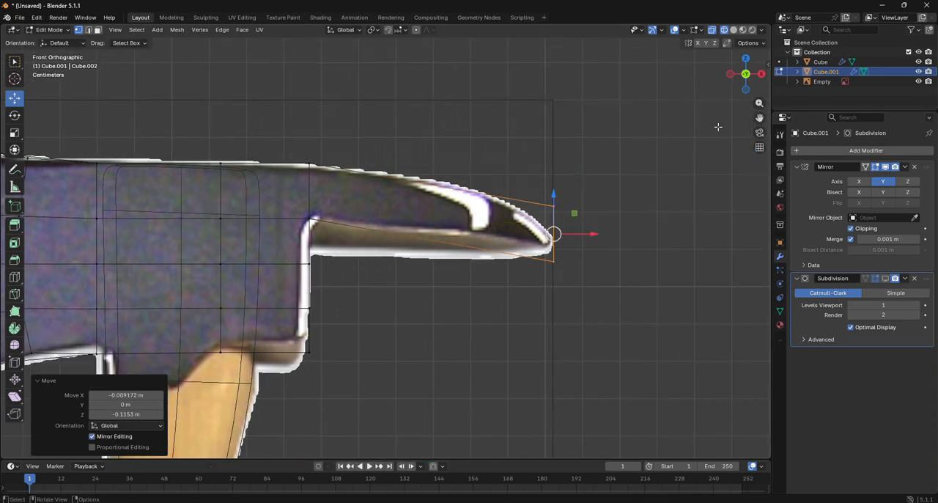
{"action": "left_click_drag", "start_coordinate": [758, 119], "coordinate": [716, 147]}
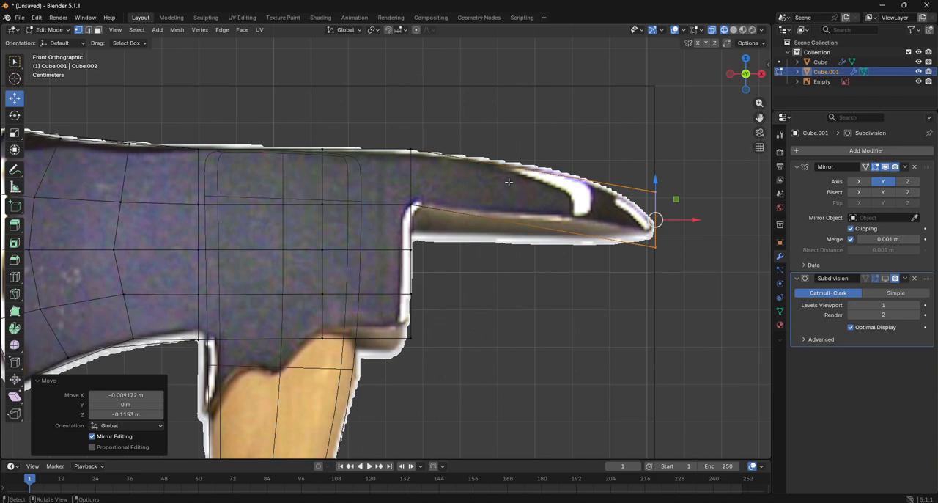
{"action": "left_click", "coordinate": [569, 180]}
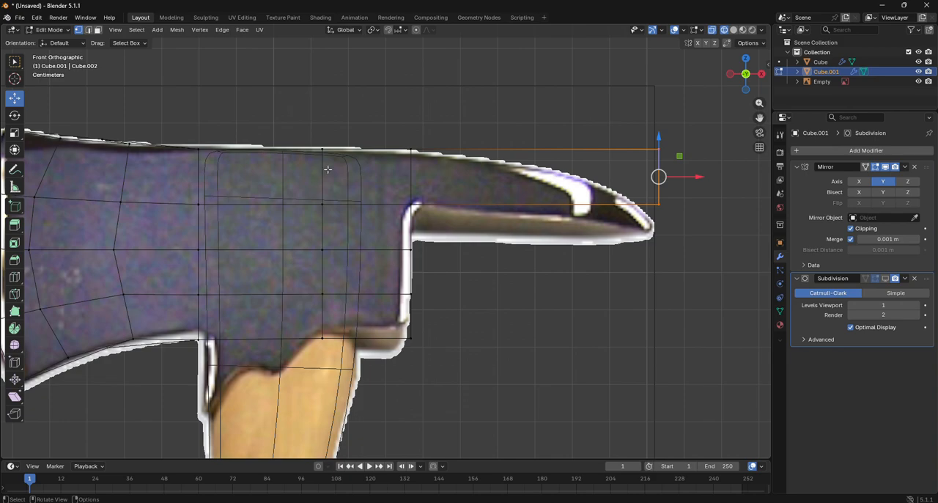
- Enable the Subdivision modifier's viewport display and switch the viewport to solid shading
{"action": "left_click_drag", "start_coordinate": [756, 120], "coordinate": [937, 108]}
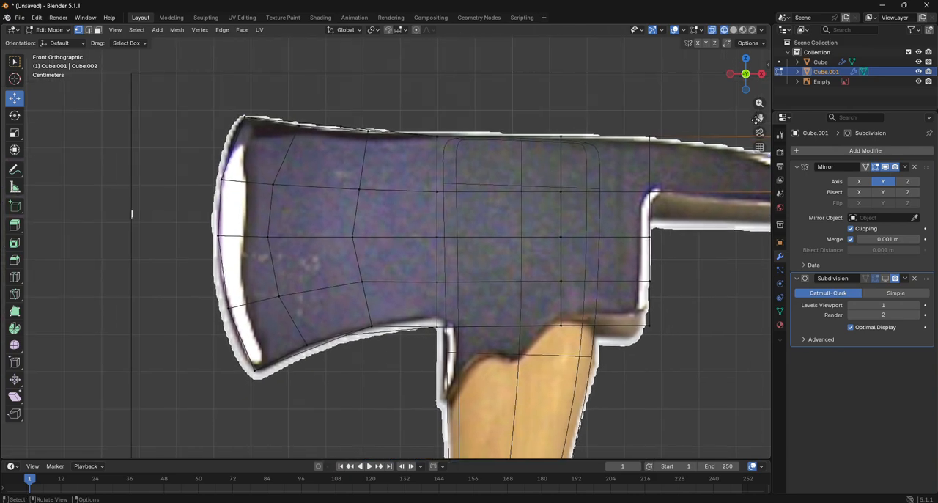
{"action": "left_click", "coordinate": [887, 277]}
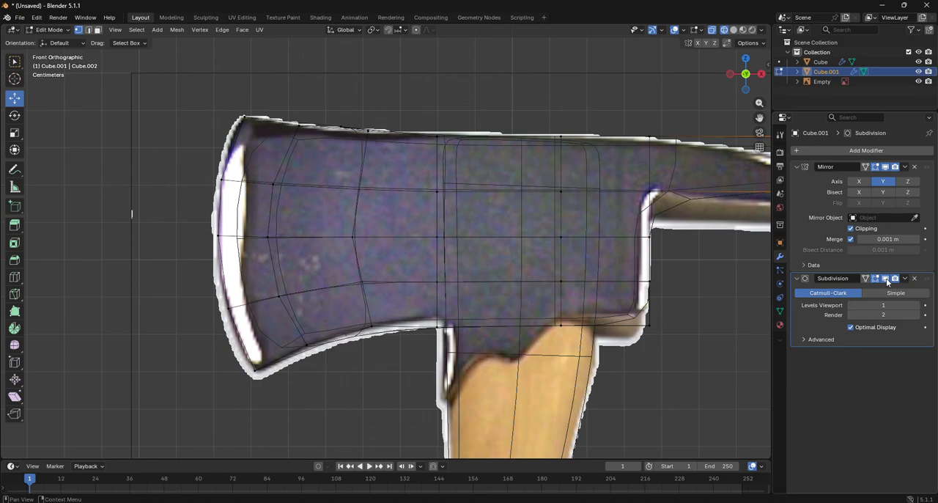
{"action": "left_click", "coordinate": [734, 30]}
{"action": "scroll", "coordinate": [599, 163], "scroll_direction": "down", "scroll_amount": 3}
{"action": "scroll", "coordinate": [600, 163], "scroll_direction": "up", "scroll_amount": 1}
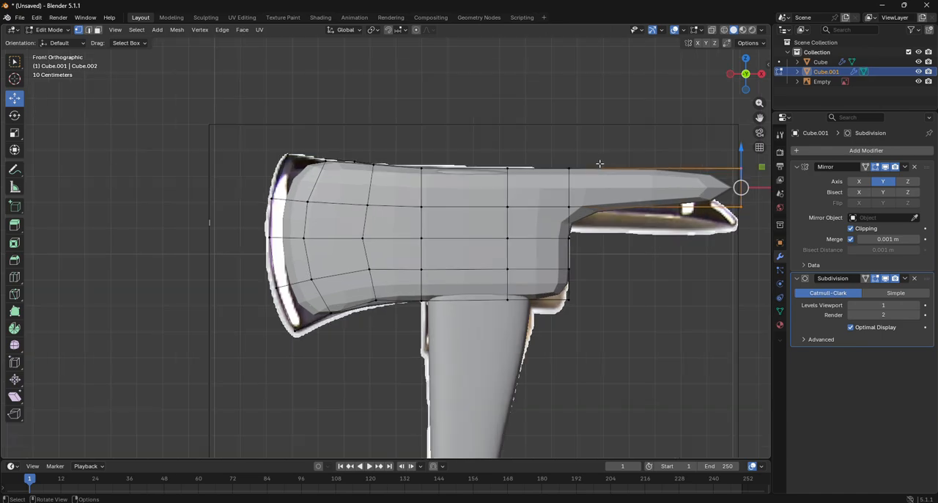
- Select all front side faces of the head and spike and inset them about 0.0273 m
{"action": "left_click", "coordinate": [98, 30]}
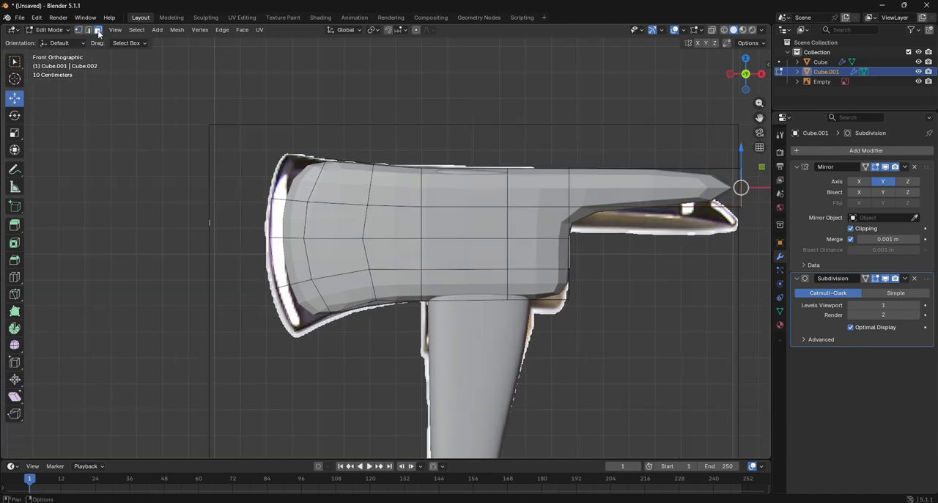
{"action": "left_click", "coordinate": [303, 185]}
{"action": "left_click", "coordinate": [300, 213], "text": "shift"}
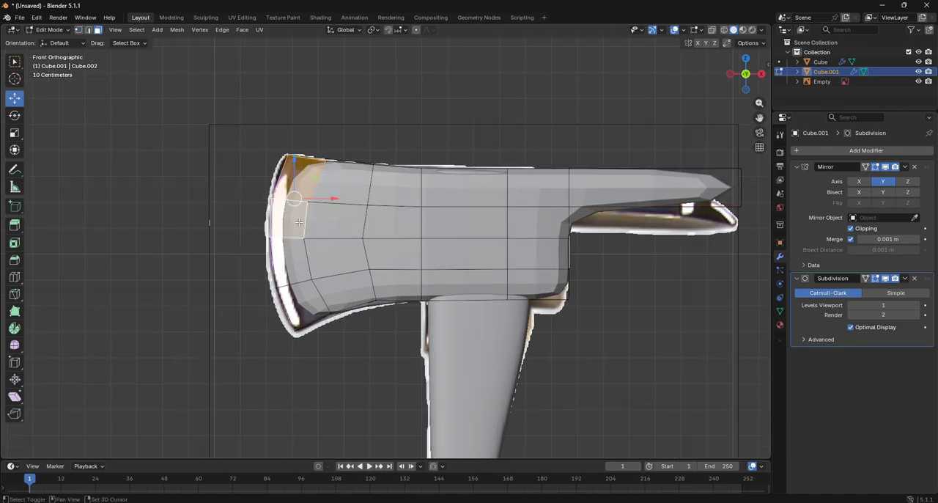
{"action": "left_click", "coordinate": [299, 253], "text": "shift"}
{"action": "left_click", "coordinate": [307, 294], "text": "shift"}
{"action": "left_click", "coordinate": [352, 294], "text": "shift"}
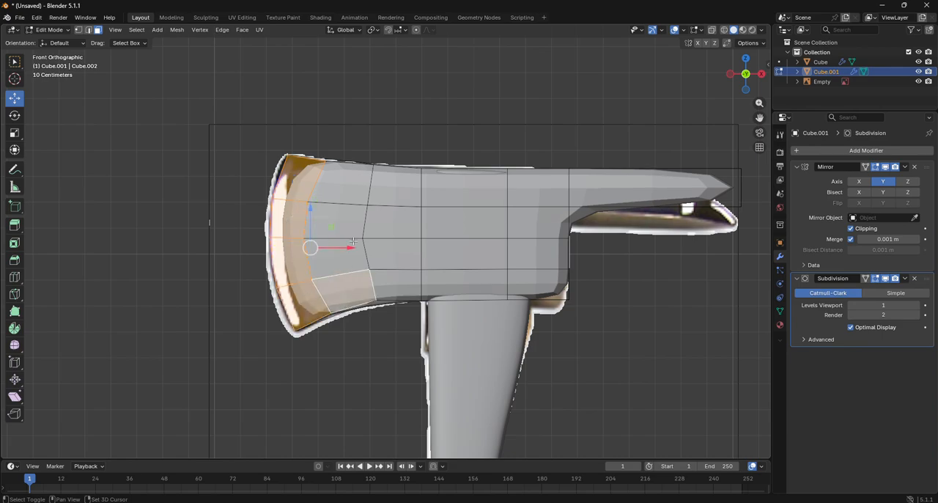
{"action": "left_click_drag", "start_coordinate": [349, 189], "coordinate": [477, 275]}
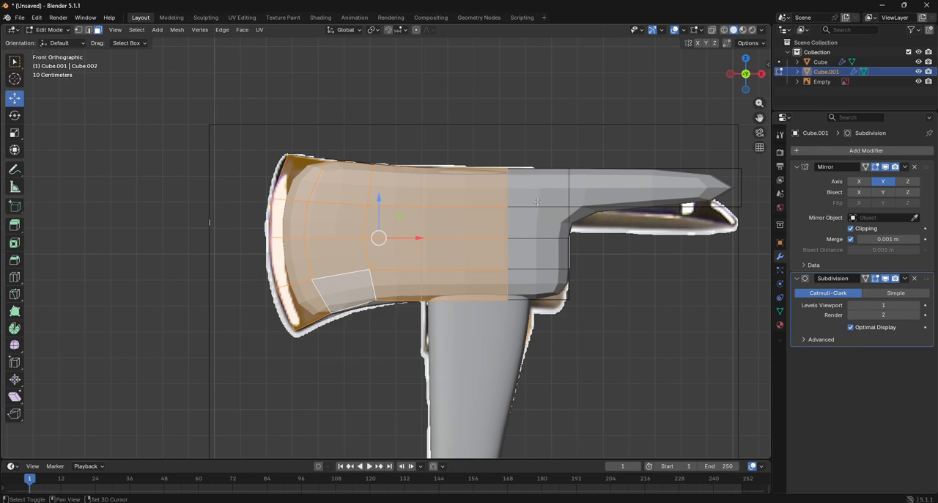
{"action": "left_click_drag", "start_coordinate": [538, 201], "coordinate": [545, 278], "text": "shift"}
{"action": "left_click", "coordinate": [598, 190], "text": "shift"}
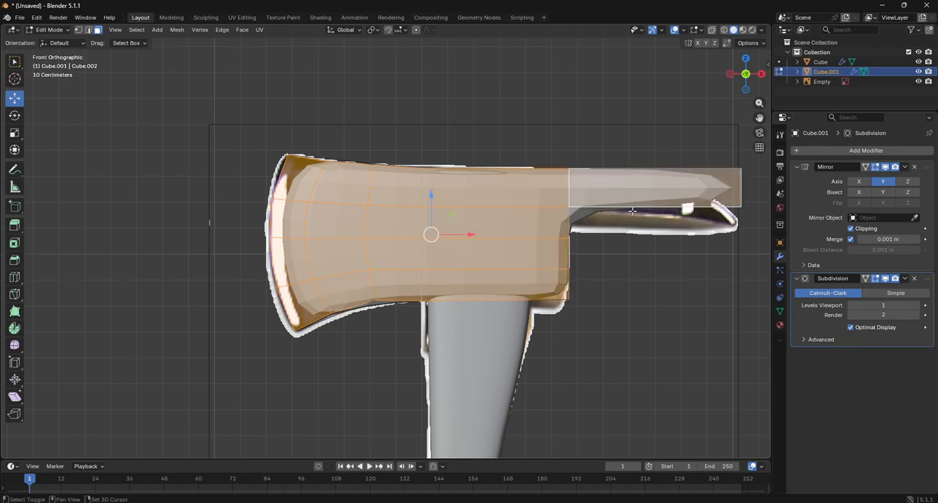
{"action": "key", "text": "i"}
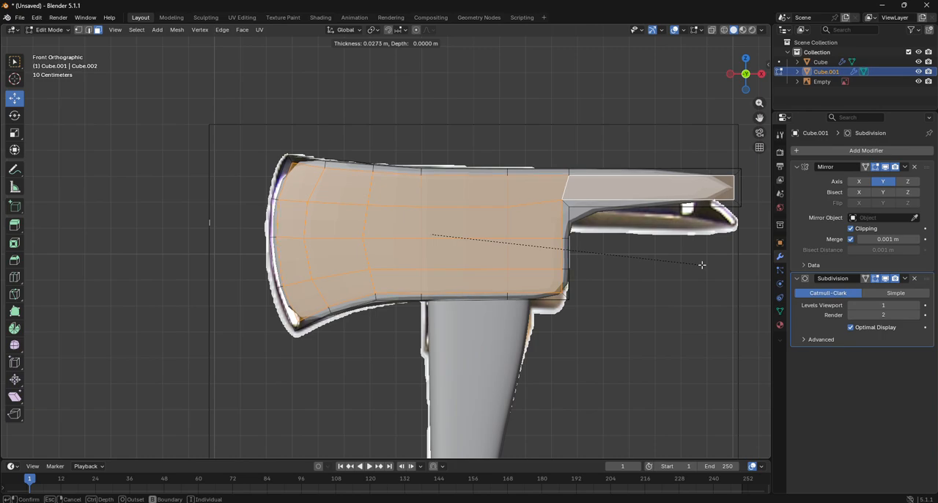
{"action": "left_click", "coordinate": [702, 264]}
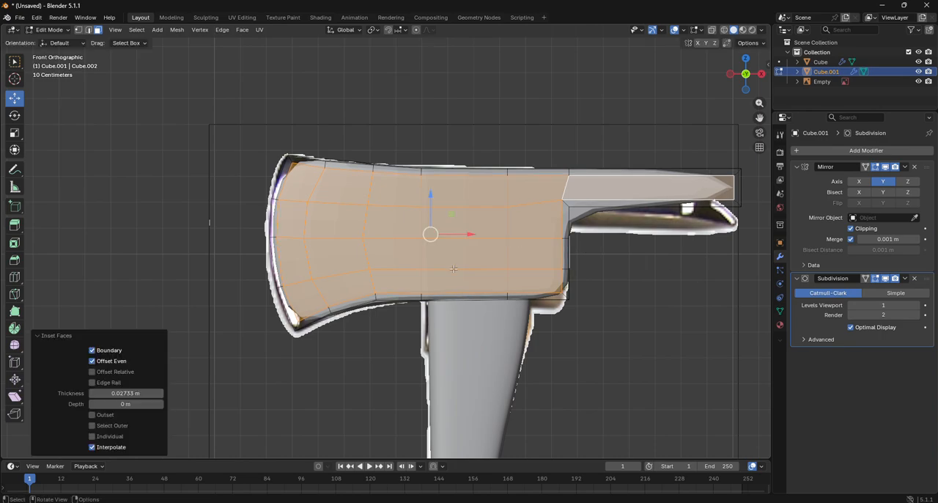
- Add loop cuts around the outer rim (factor -1), near the head's lower edge (0.516) and just below the spike's level (-0.625)
{"action": "left_click", "coordinate": [16, 276]}
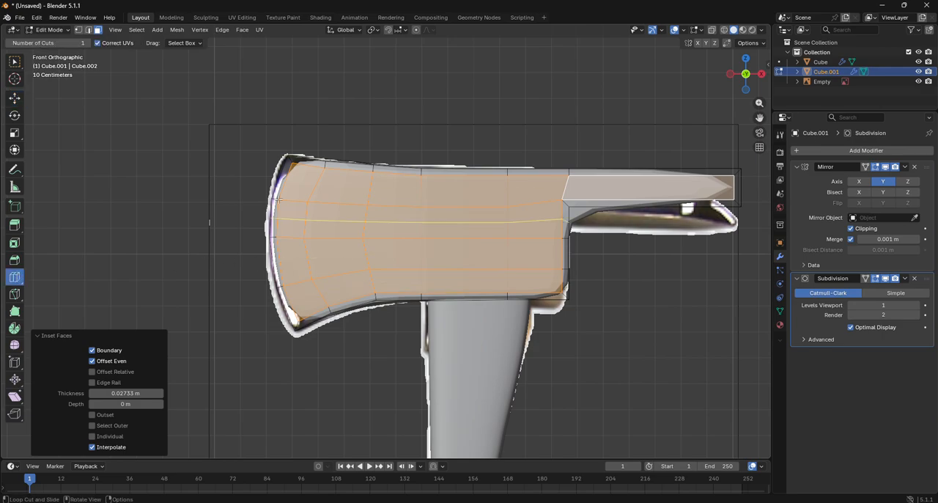
{"action": "left_click_drag", "start_coordinate": [290, 159], "coordinate": [279, 152]}
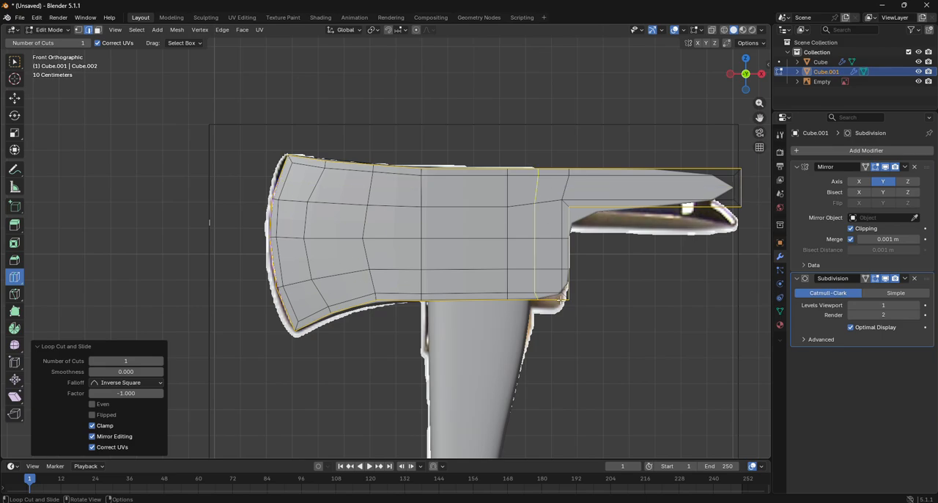
{"action": "left_click_drag", "start_coordinate": [577, 285], "coordinate": [583, 293]}
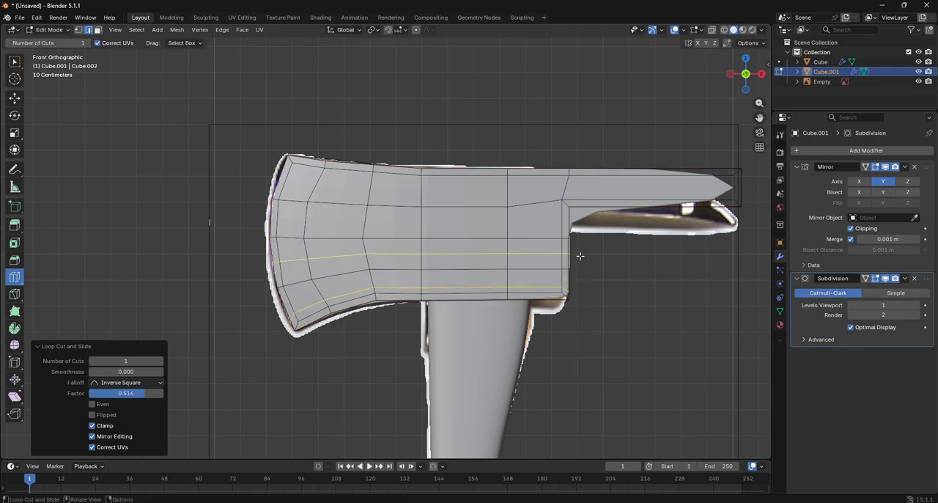
{"action": "left_click_drag", "start_coordinate": [577, 221], "coordinate": [573, 219]}
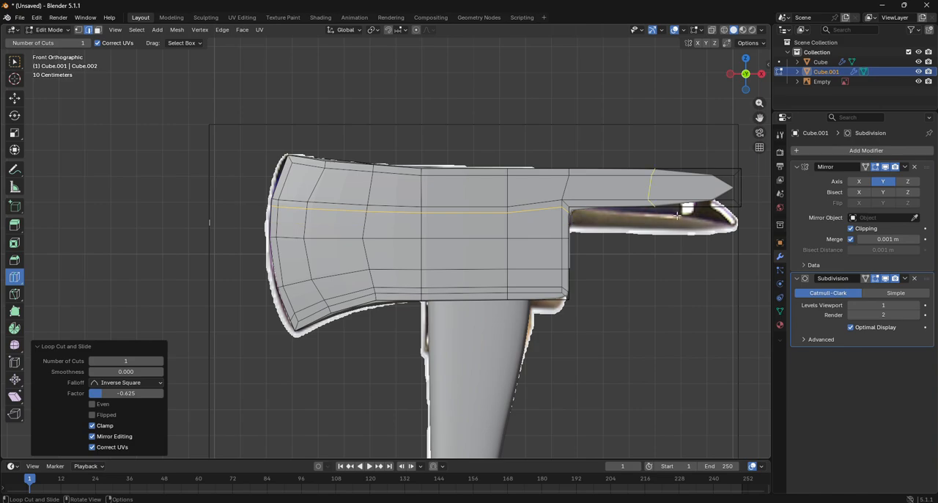
- Add two successive vertical loop cuts across the spike towards its tip and one lengthwise along its middle, all at factor 0
{"action": "left_click", "coordinate": [614, 198]}
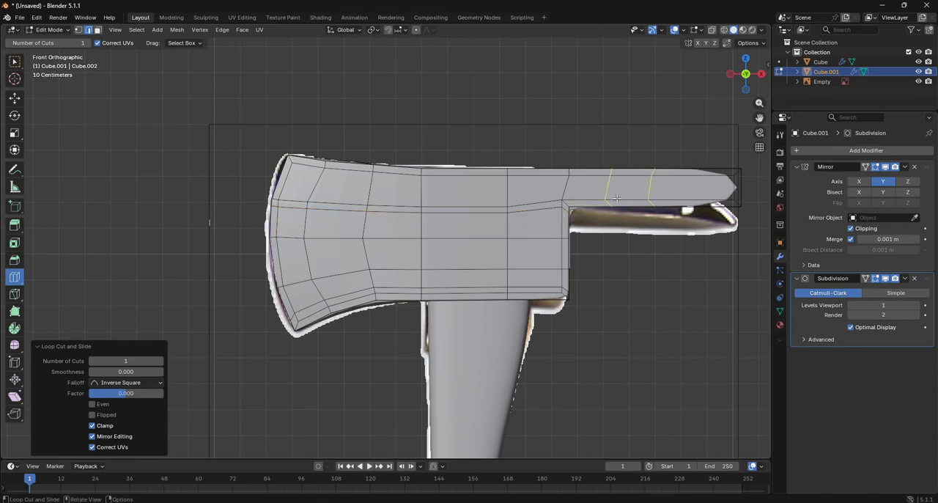
{"action": "left_click", "coordinate": [714, 201]}
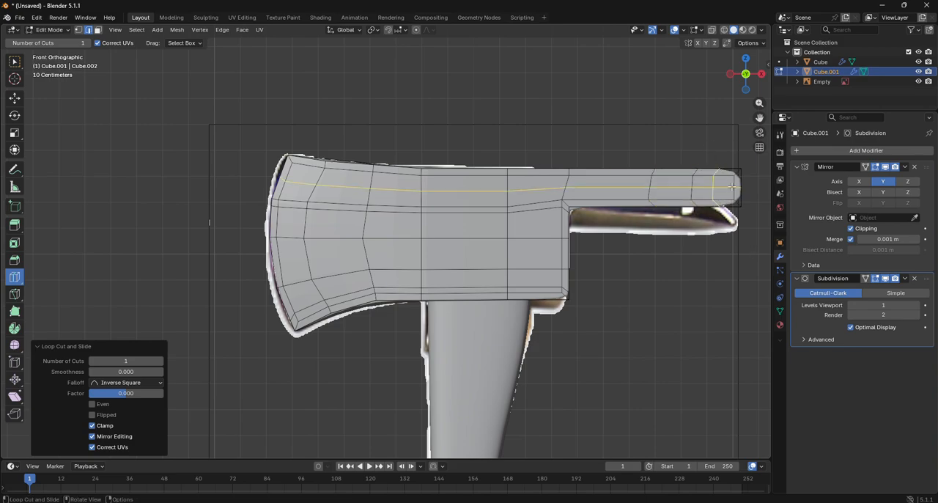
{"action": "left_click", "coordinate": [731, 186]}
- In wireframe vertex editing, move the spike tip's upper vertices about -0.052 m in X and -0.027 m in Z
{"action": "middle_click_drag", "start_coordinate": [730, 186], "coordinate": [524, 186], "text": "shift"}
{"action": "left_click_drag", "start_coordinate": [554, 118], "coordinate": [523, 118]}
{"action": "scroll", "coordinate": [759, 118], "scroll_direction": "up", "scroll_amount": 6}
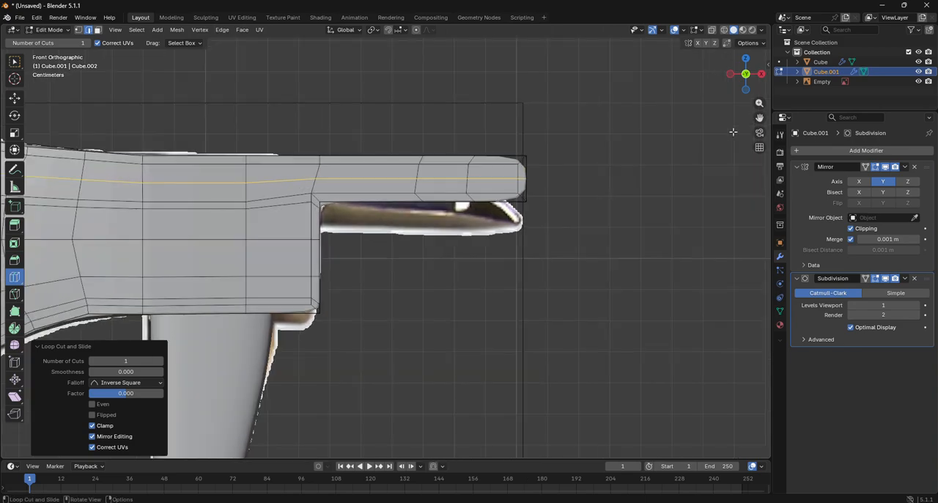
{"action": "left_click_drag", "start_coordinate": [760, 119], "coordinate": [603, 263]}
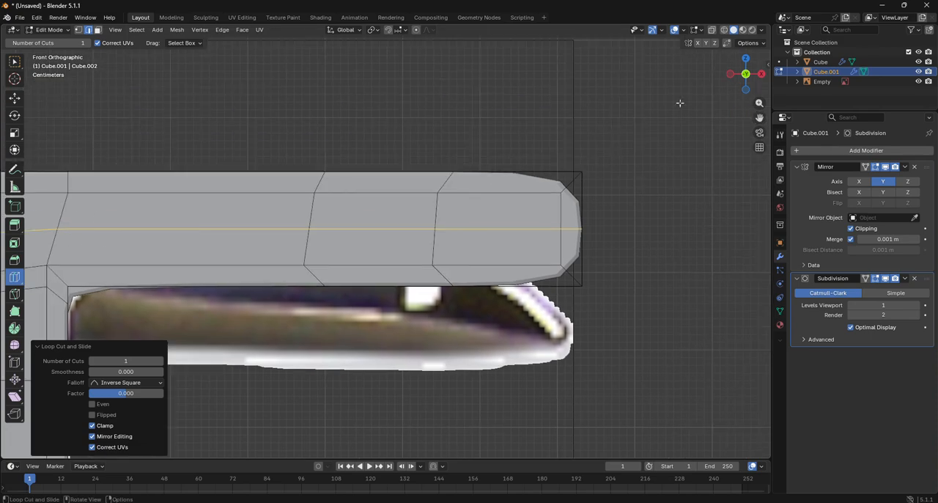
{"action": "left_click", "coordinate": [79, 30]}
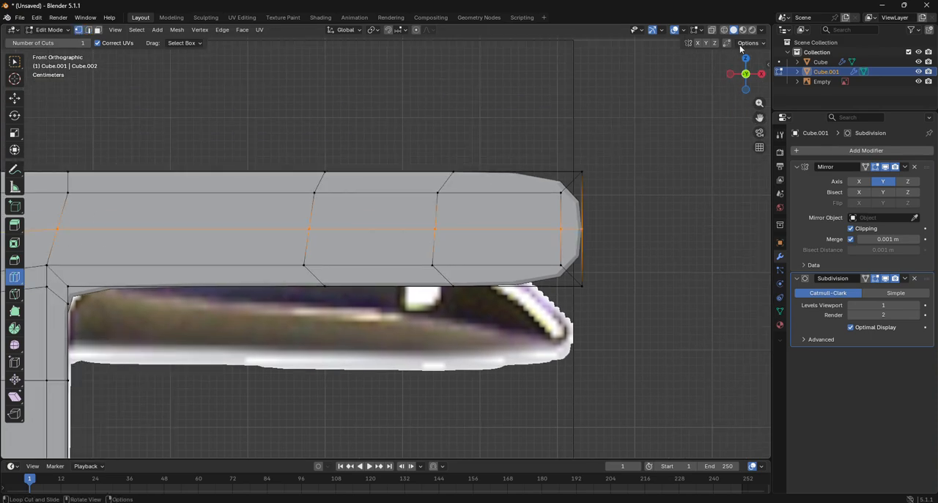
{"action": "key", "text": "alt+z"}
{"action": "left_click", "coordinate": [13, 104]}
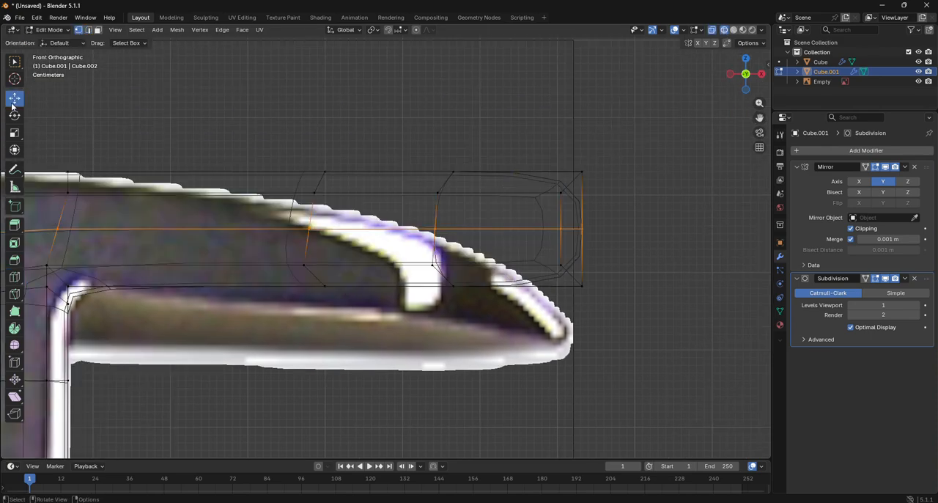
{"action": "left_click_drag", "start_coordinate": [544, 150], "coordinate": [626, 217]}
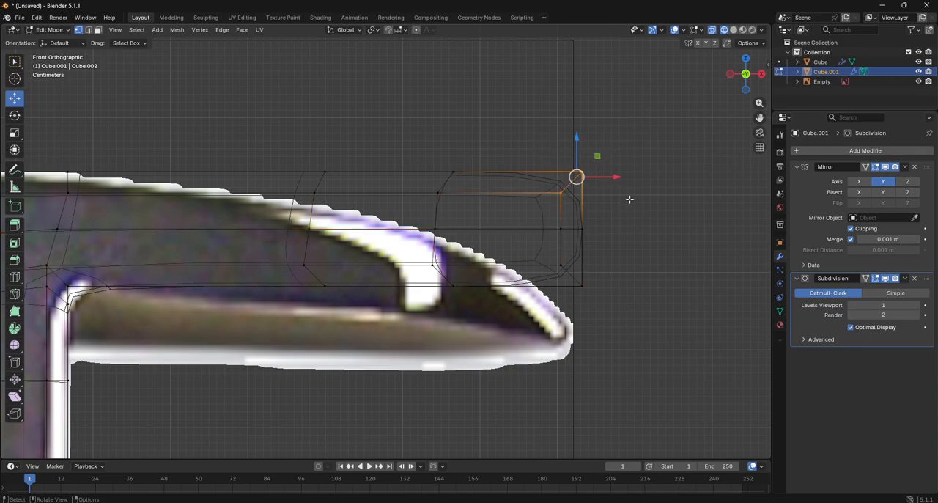
{"action": "key", "text": "g"}
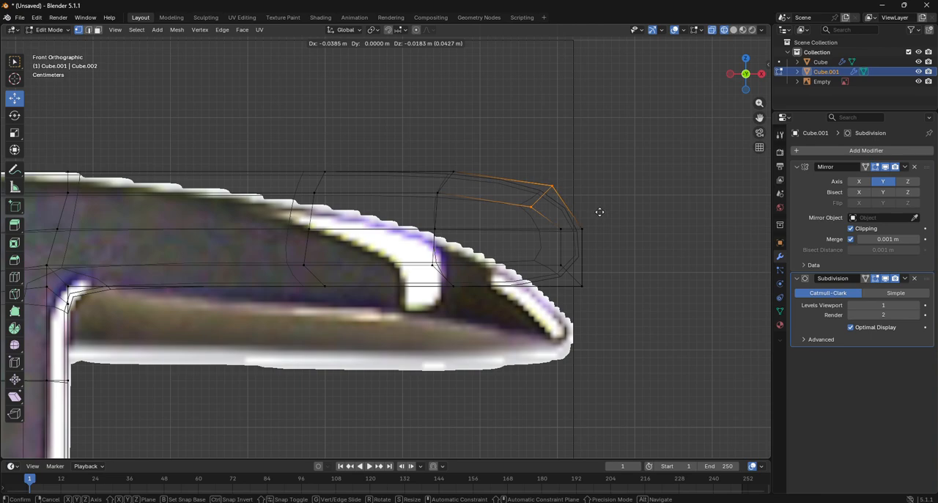
{"action": "left_click", "coordinate": [589, 217]}
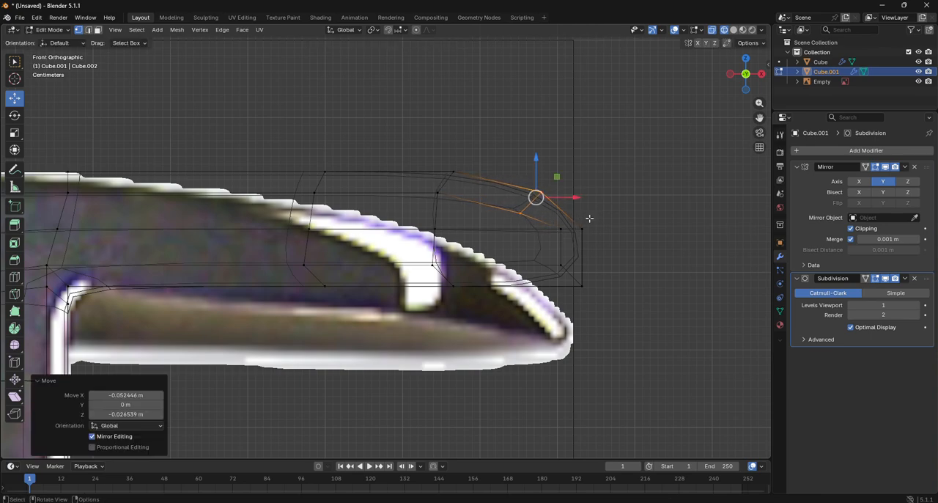
- Move the spike tip's lower vertices about -0.044 m in X and 0.019 m in Z
{"action": "left_click_drag", "start_coordinate": [626, 331], "coordinate": [529, 266]}
{"action": "key", "text": "g"}
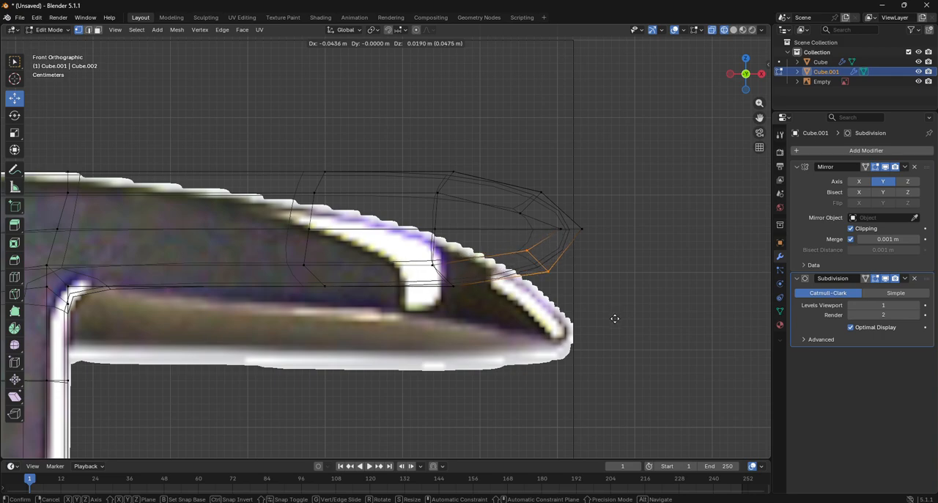
{"action": "left_click", "coordinate": [615, 318]}
- Return the viewport to solid shading and bring the whole axe head into view
{"action": "scroll", "coordinate": [458, 186], "scroll_direction": "down", "scroll_amount": 3}
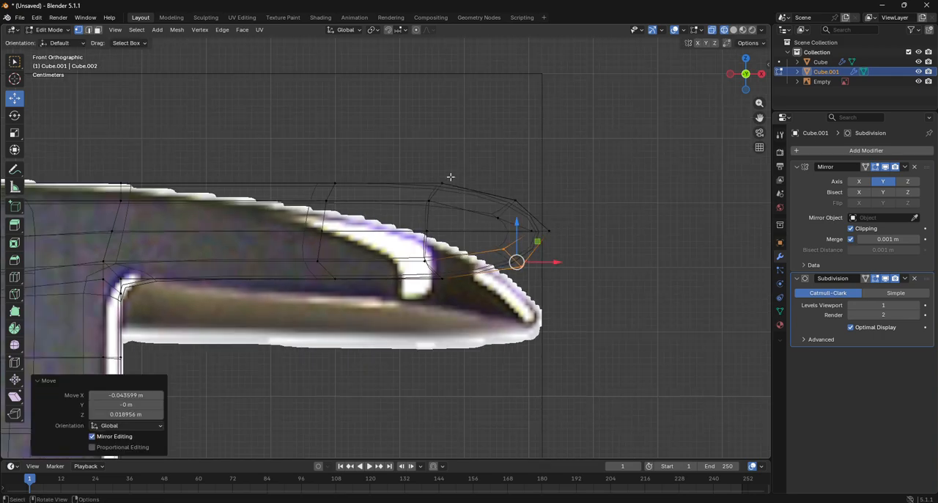
{"action": "scroll", "coordinate": [459, 222], "scroll_direction": "down", "scroll_amount": 2}
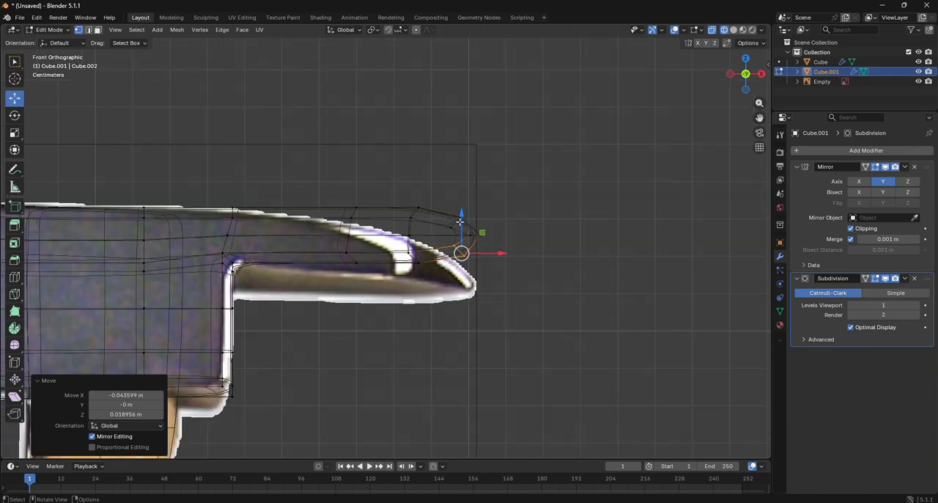
{"action": "left_click", "coordinate": [734, 31]}
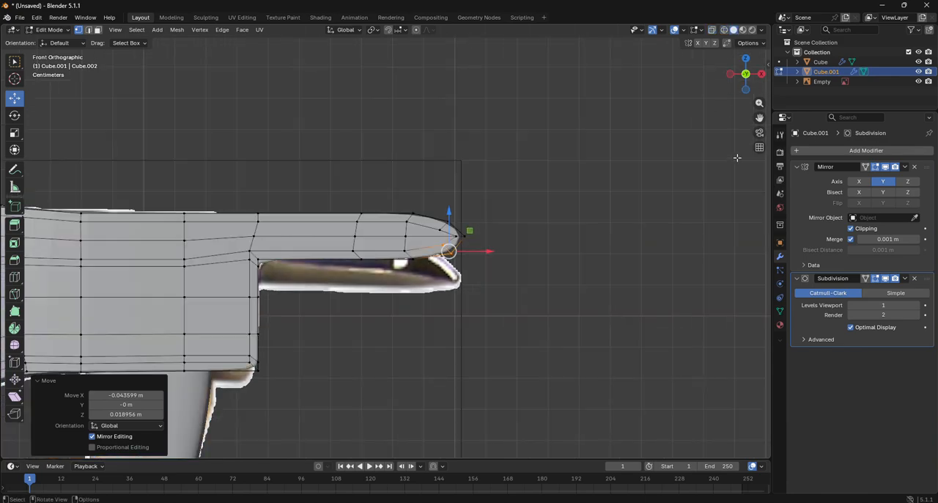
{"action": "left_click", "coordinate": [764, 110]}
{"action": "left_click_drag", "start_coordinate": [760, 117], "coordinate": [702, 172]}
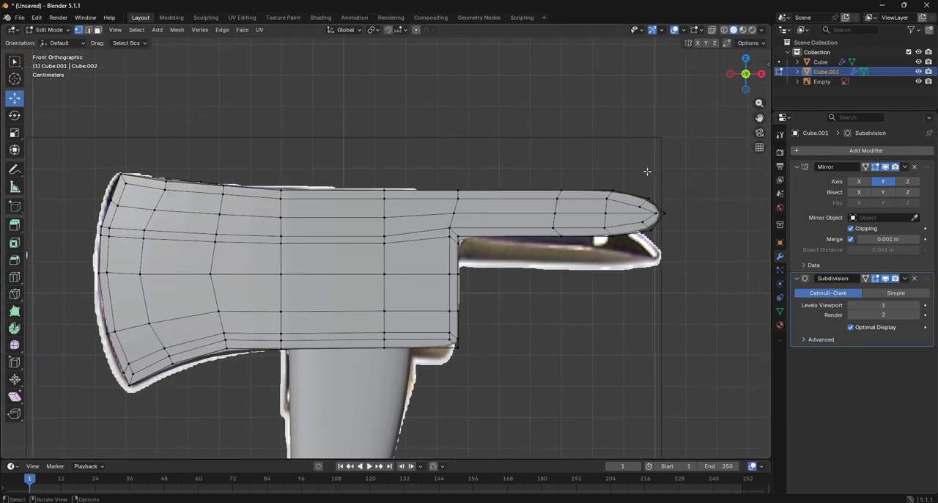
- Make the axe head see-through over the reference image and select the vertices at the spike's tip
{"action": "key", "text": "alt+z"}
{"action": "key", "text": "b"}
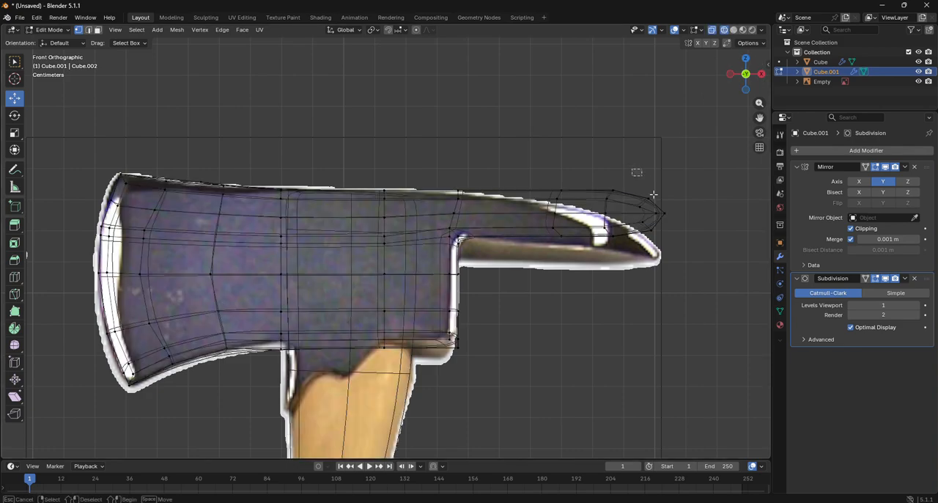
{"action": "left_click_drag", "start_coordinate": [653, 194], "coordinate": [692, 260]}
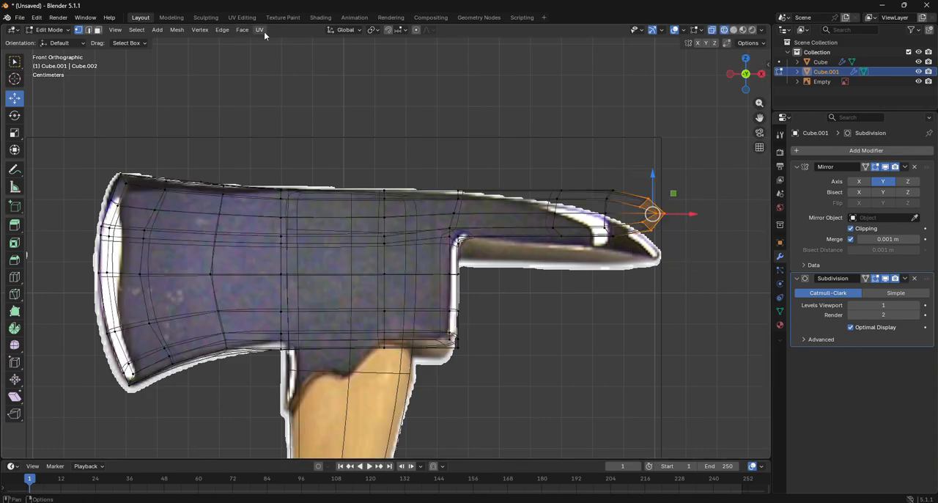
{"action": "left_click_drag", "start_coordinate": [773, 109], "coordinate": [770, 105]}
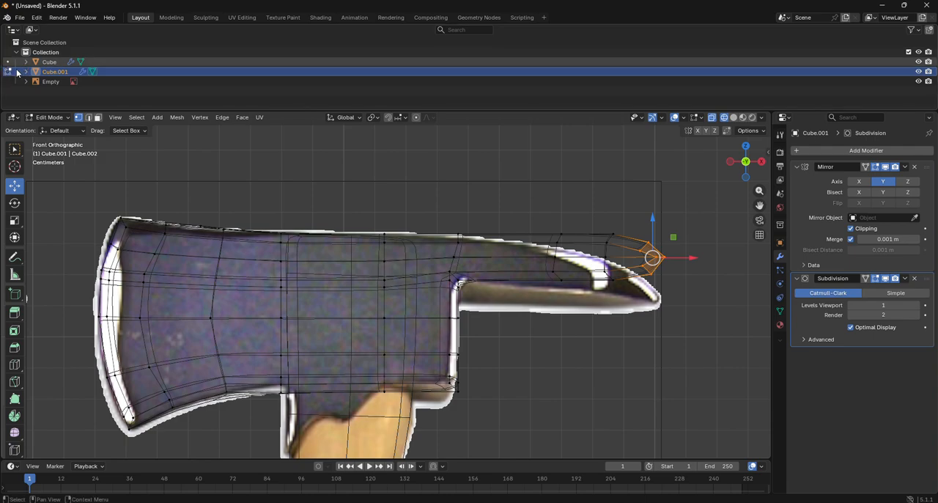
{"action": "key", "text": "ctrl+z"}
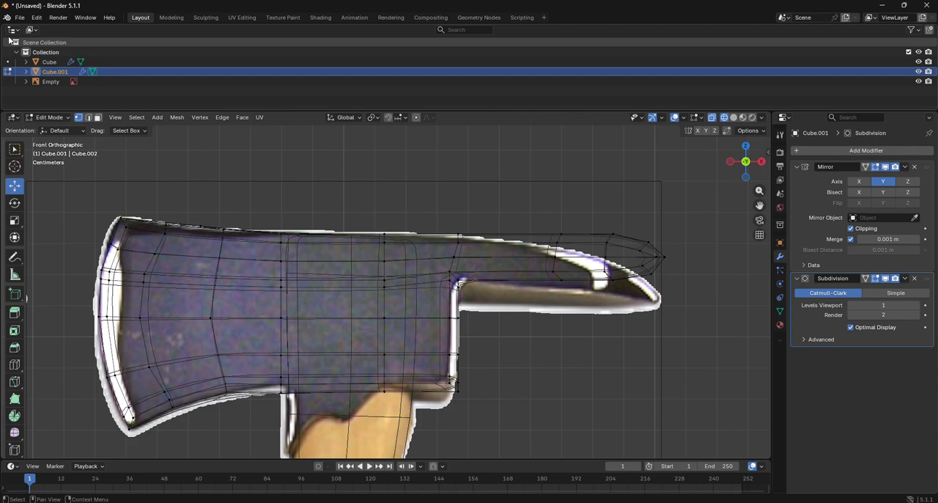
{"action": "left_click_drag", "start_coordinate": [4, 28], "coordinate": [771, 87]}
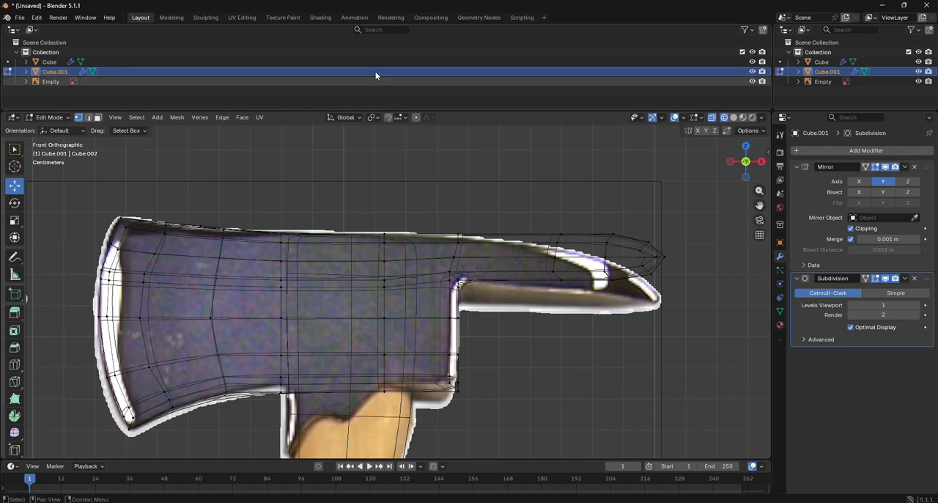
{"action": "left_click", "coordinate": [18, 30]}
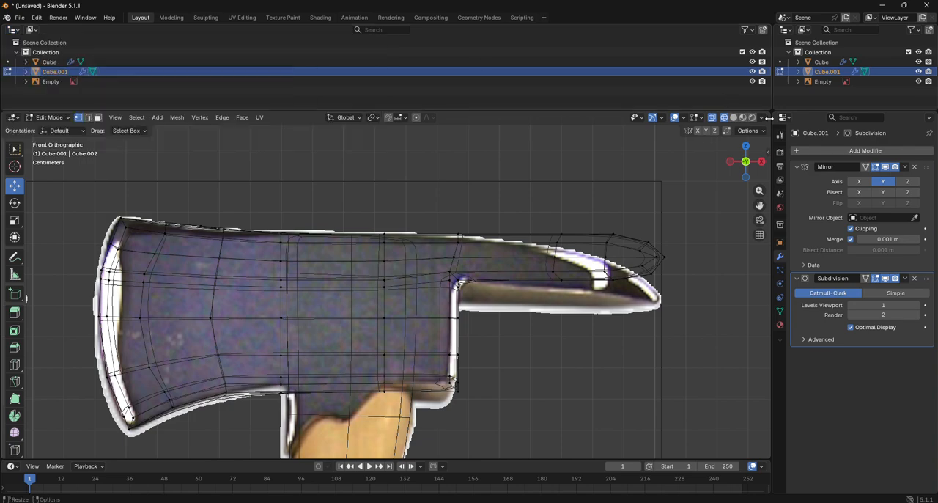
{"action": "left_click_drag", "start_coordinate": [769, 113], "coordinate": [767, 101]}
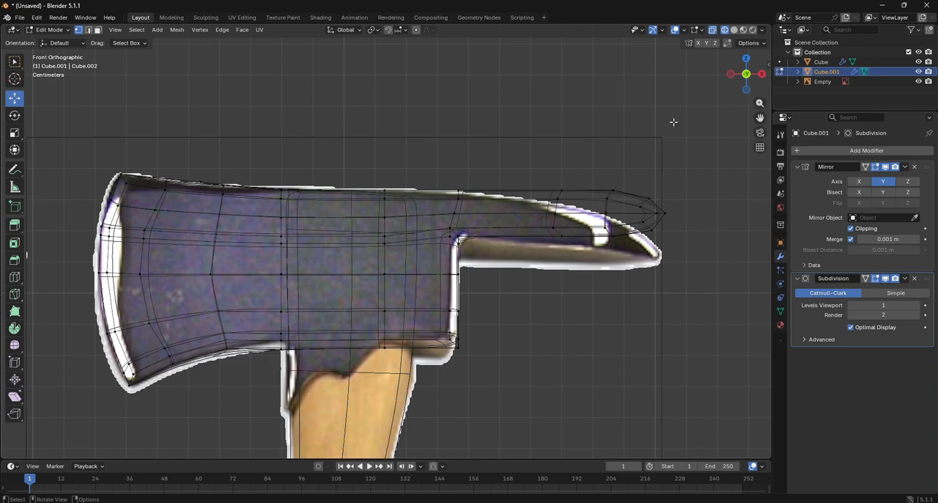
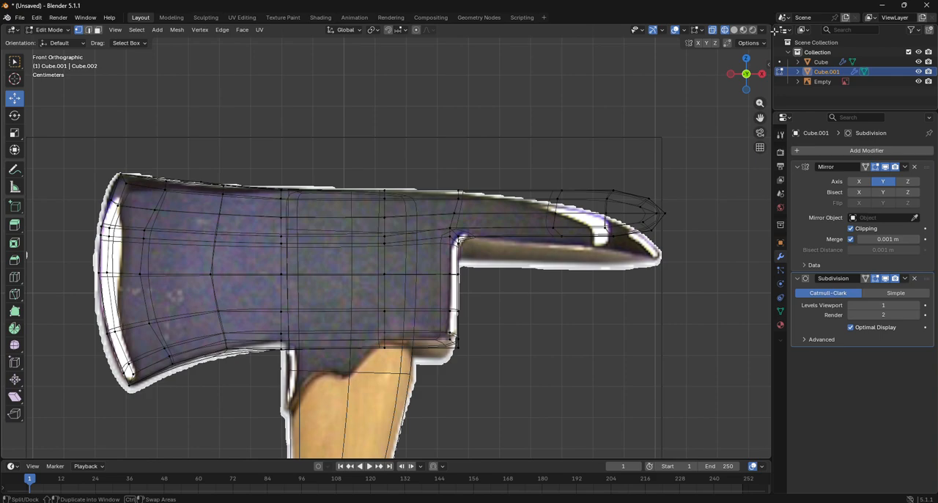
- Move the spike's tip vertices about -0.009 m in X and -0.053 m in Z with smooth proportional editing at size 0.683
{"action": "left_click_drag", "start_coordinate": [761, 118], "coordinate": [689, 110]}
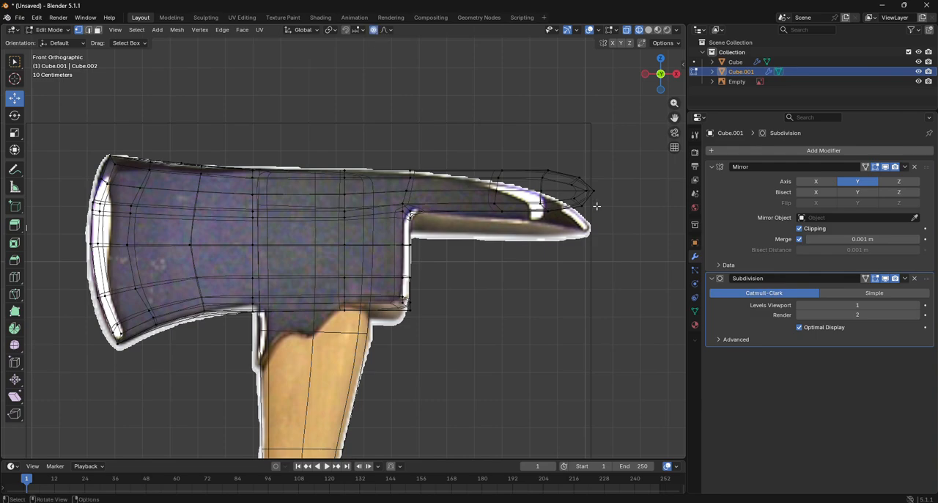
{"action": "left_click_drag", "start_coordinate": [569, 154], "coordinate": [622, 236]}
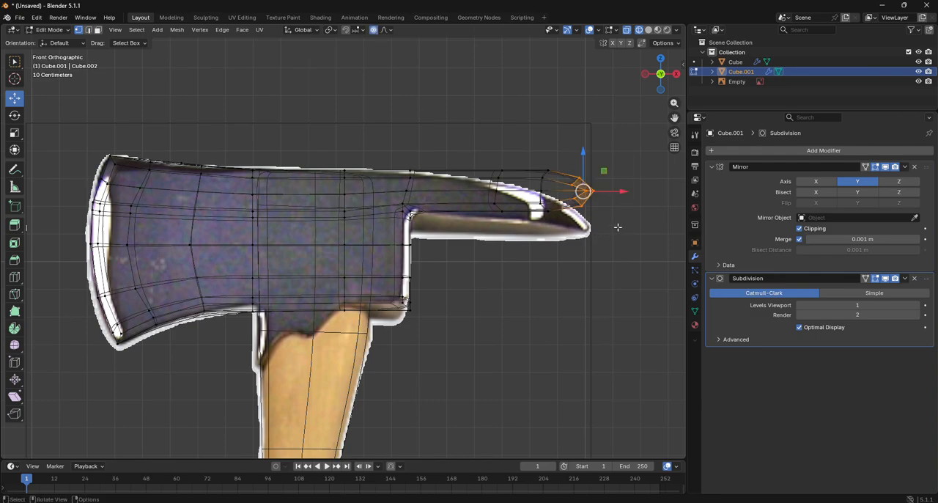
{"action": "key", "text": "g"}
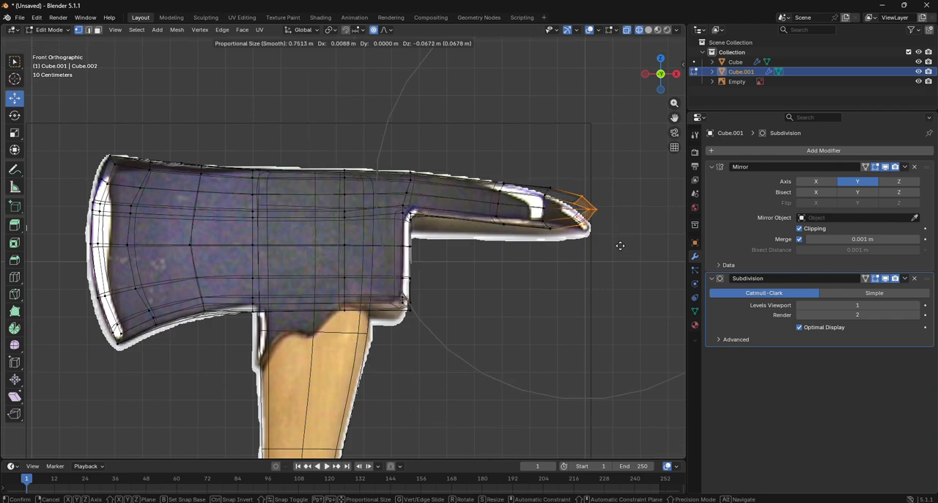
{"action": "scroll", "coordinate": [620, 246], "scroll_direction": "up", "scroll_amount": 1}
{"action": "left_click", "coordinate": [615, 242]}
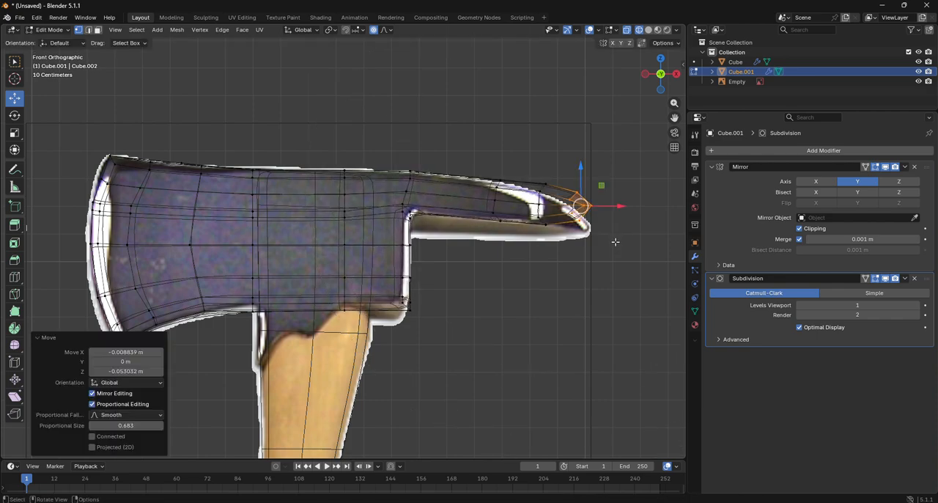
- Rotate the spike tip 10.4° about Y with proportional editing, then lower it onto the reference tip and deselect it
{"action": "left_click", "coordinate": [16, 116]}
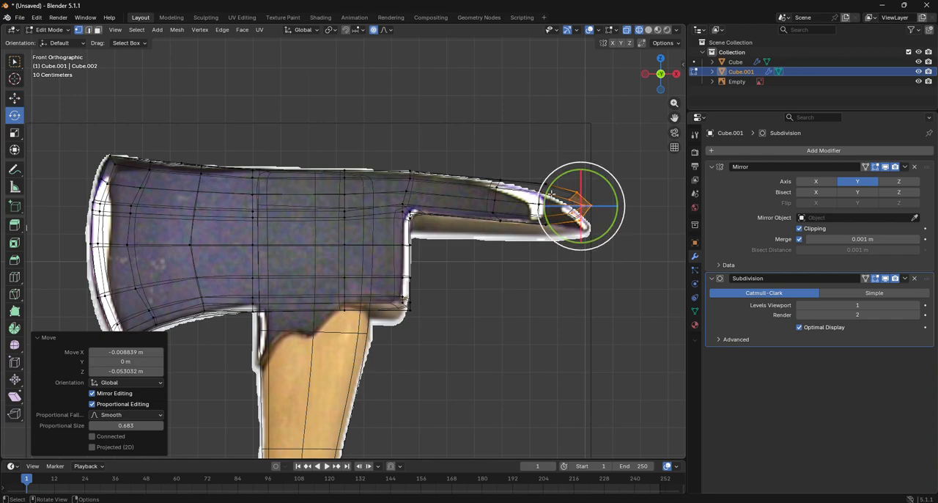
{"action": "mouse_move", "coordinate": [610, 190]}
{"action": "left_mouse_down"}
{"action": "mouse_move", "coordinate": [618, 185]}
{"action": "mouse_move", "coordinate": [614, 201]}
{"action": "mouse_move", "coordinate": [603, 201]}
{"action": "mouse_move", "coordinate": [615, 197]}
{"action": "left_mouse_up"}
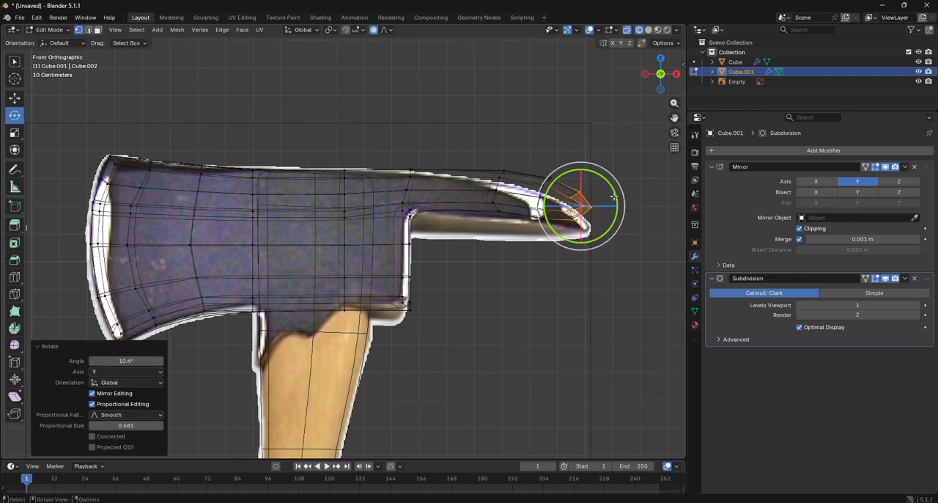
{"action": "left_click", "coordinate": [15, 98]}
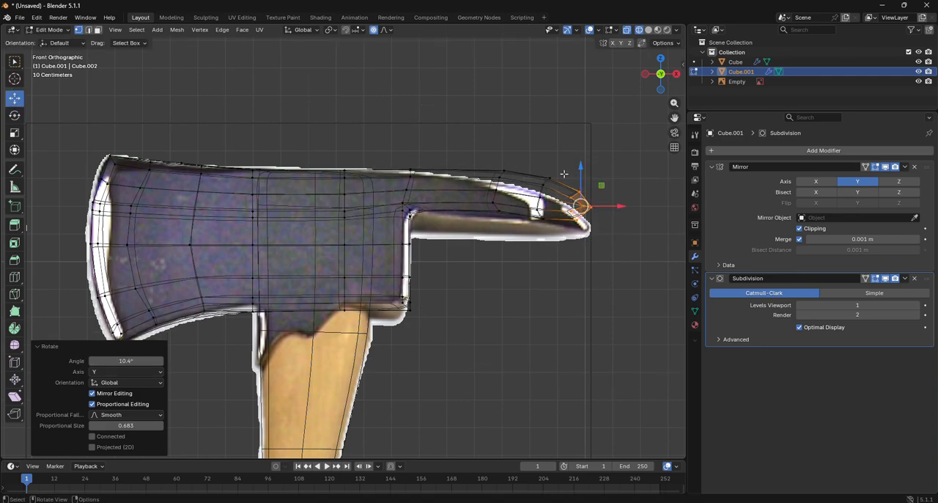
{"action": "left_click_drag", "start_coordinate": [579, 178], "coordinate": [579, 192]}
{"action": "left_click", "coordinate": [520, 293]}
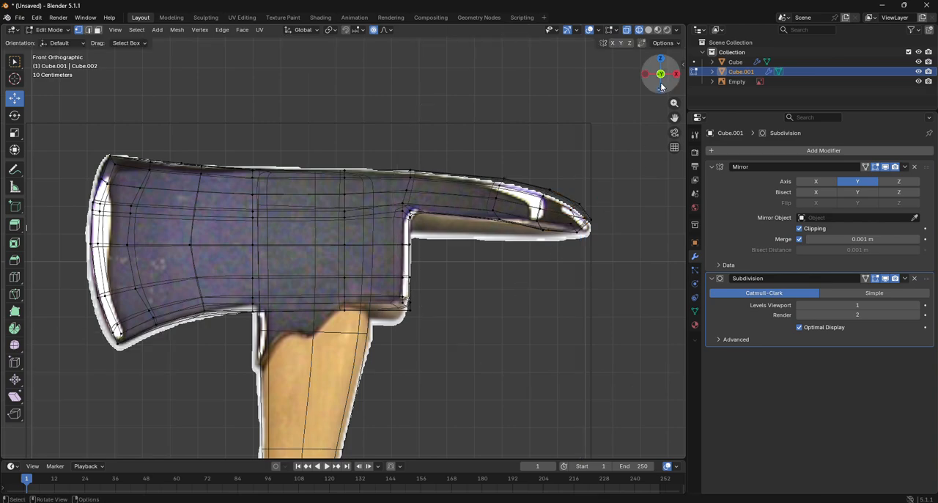
- Examine the axe head in solid shading against the reference image, closing in on the blade's cutting edge
{"action": "left_click", "coordinate": [648, 29]}
{"action": "scroll", "coordinate": [385, 264], "scroll_direction": "down", "scroll_amount": 2}
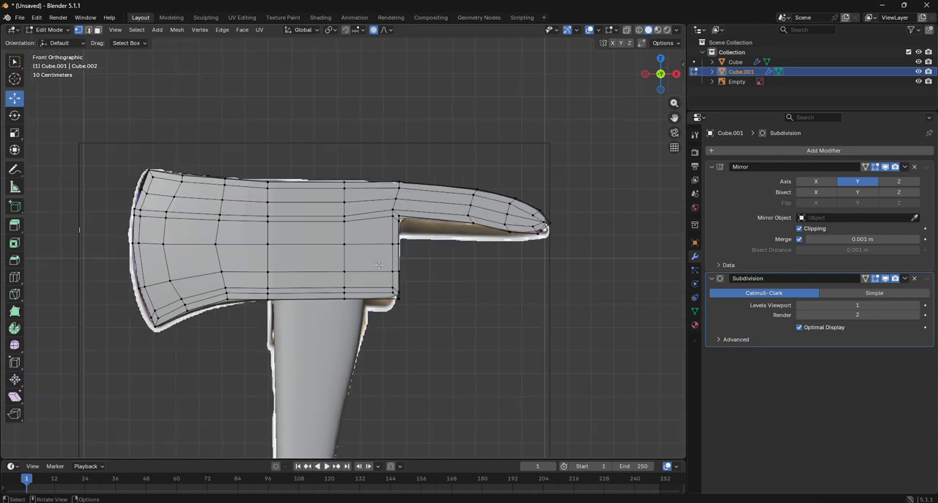
{"action": "scroll", "coordinate": [379, 264], "scroll_direction": "up", "scroll_amount": 2}
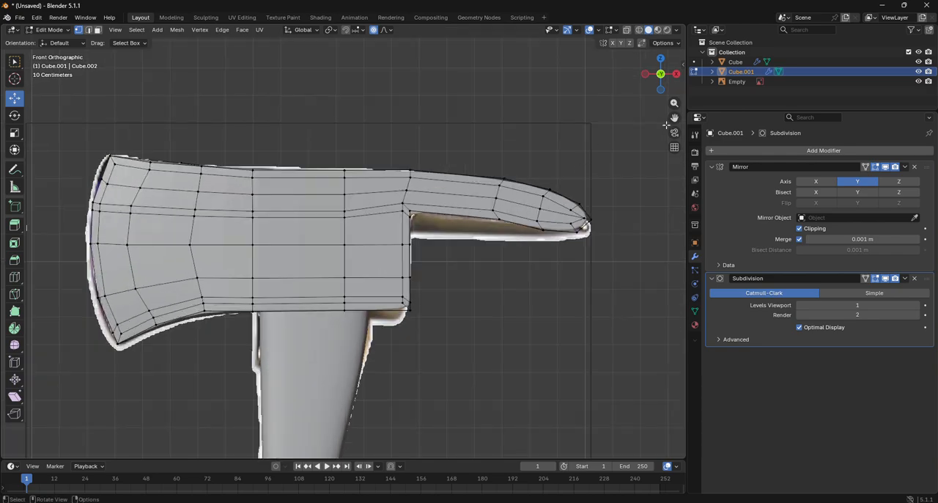
{"action": "middle_click_drag", "start_coordinate": [219, 308], "coordinate": [507, 245], "text": "shift"}
{"action": "scroll", "coordinate": [508, 245], "scroll_direction": "up", "scroll_amount": 1}
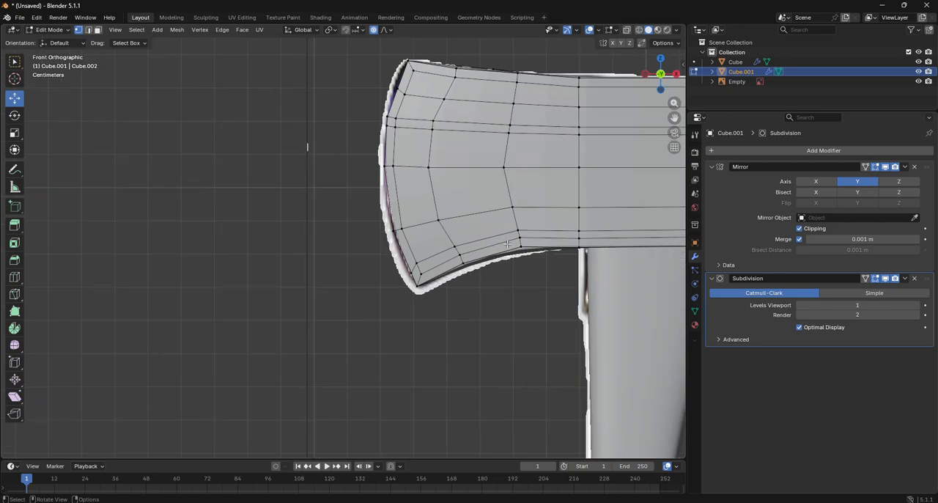
{"action": "scroll", "coordinate": [507, 244], "scroll_direction": "up", "scroll_amount": 2}
{"action": "left_click_drag", "start_coordinate": [675, 118], "coordinate": [504, 288]}
- In see-through view without proportional editing, move the upper cutting-edge vertices about -0.0085 m in X and 0.0145 m in Z
{"action": "key", "text": "alt+z"}
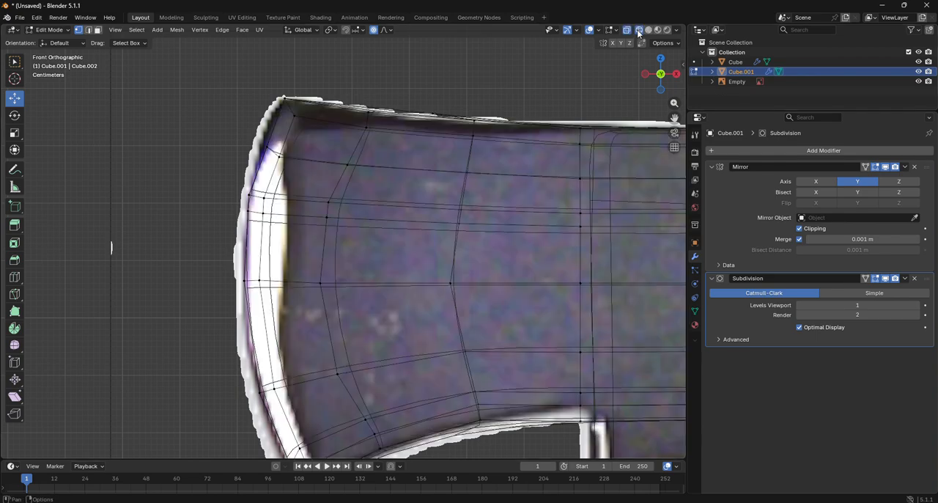
{"action": "left_click", "coordinate": [265, 153]}
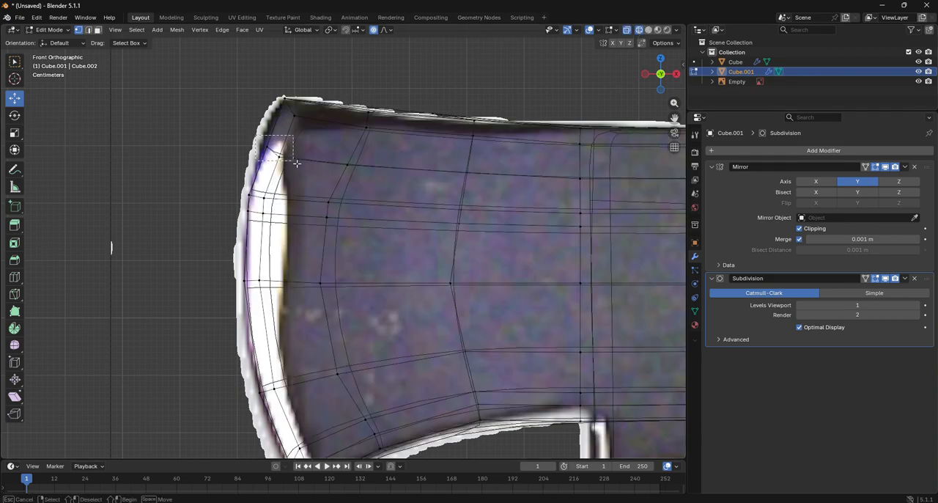
{"action": "key", "text": "g"}
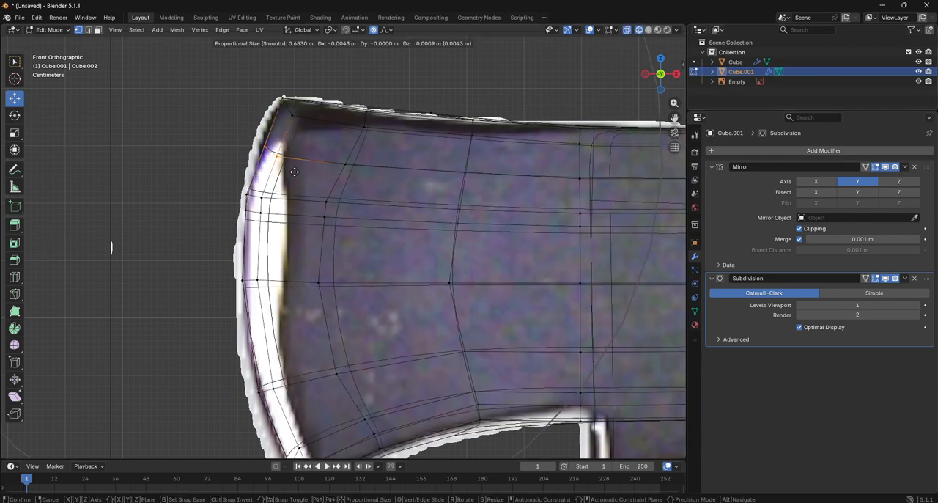
{"action": "right_click", "coordinate": [294, 170]}
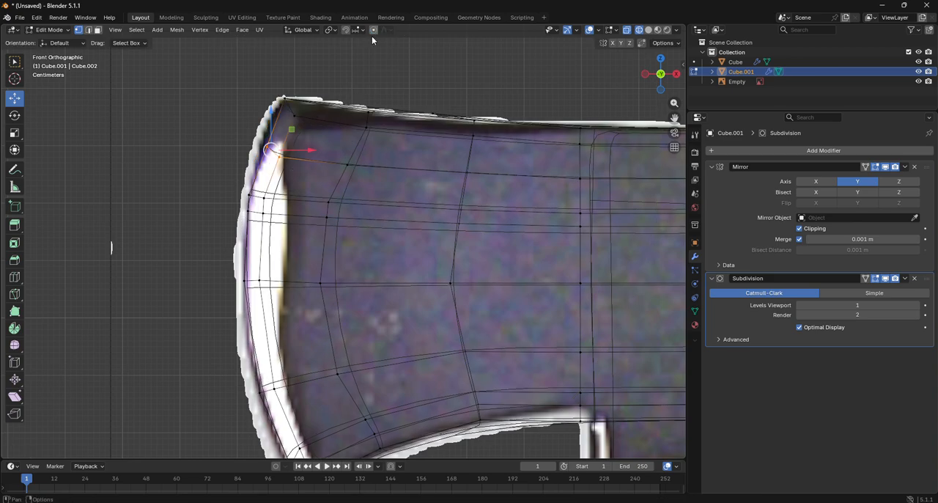
{"action": "key", "text": "g"}
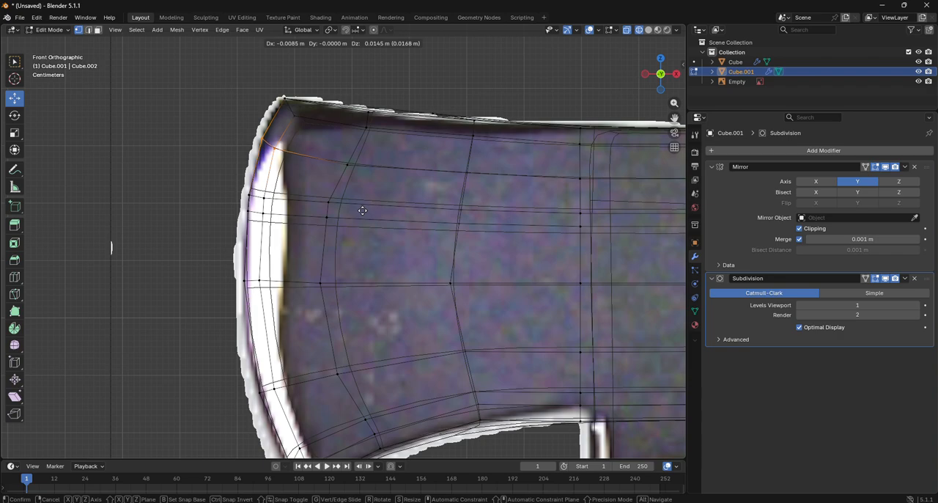
{"action": "left_click", "coordinate": [363, 211]}
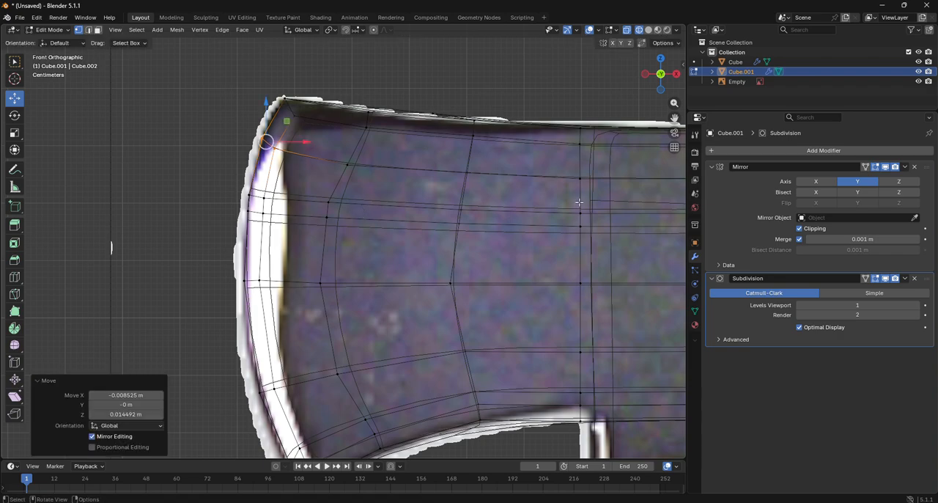
- Add one centred horizontal loop cut across the lower half of the blade, with factor 0
{"action": "left_click_drag", "start_coordinate": [672, 117], "coordinate": [659, 1]}
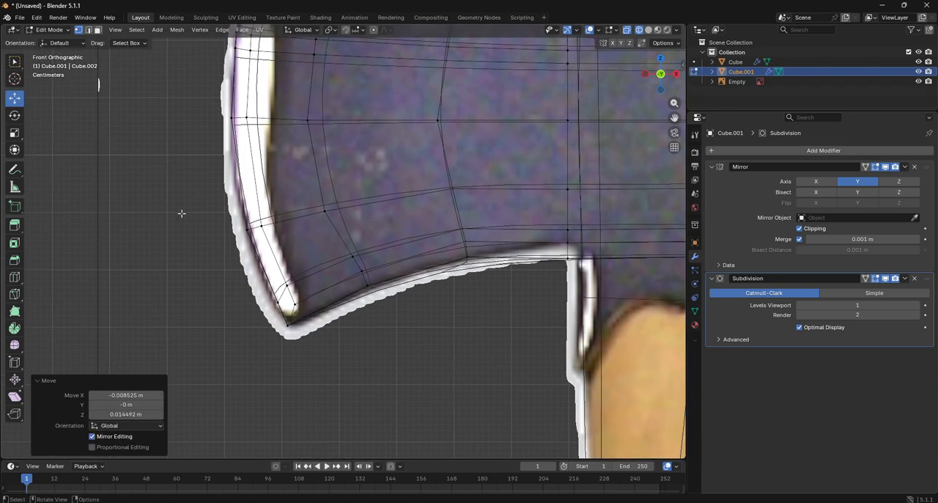
{"action": "left_click", "coordinate": [14, 278]}
{"action": "left_click", "coordinate": [236, 180]}
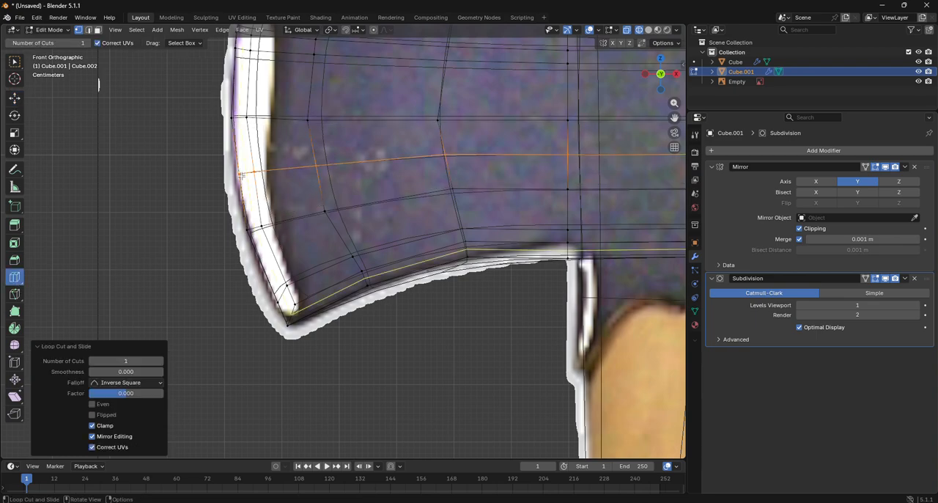
- Move the new loop's cutting-edge vertices about -0.012 m in X and -0.0017 m in Z
{"action": "left_click", "coordinate": [14, 98]}
{"action": "left_click_drag", "start_coordinate": [193, 150], "coordinate": [272, 191]}
{"action": "key", "text": "g"}
{"action": "left_click", "coordinate": [269, 190]}
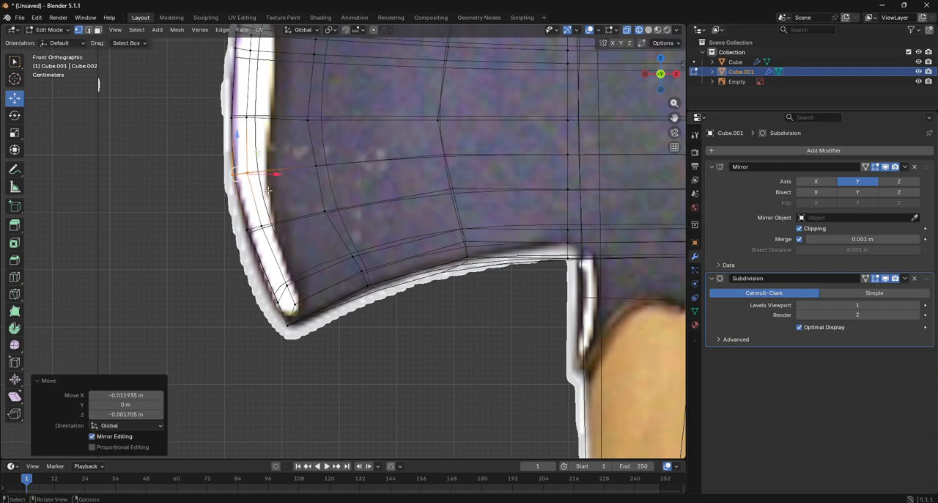
- Move the new loop's next two inner vertices about -0.0136 m and -0.0162 m in X, the second also -0.0043 m in Z
{"action": "left_click", "coordinate": [315, 165]}
{"action": "key", "text": "g"}
{"action": "left_click", "coordinate": [326, 179]}
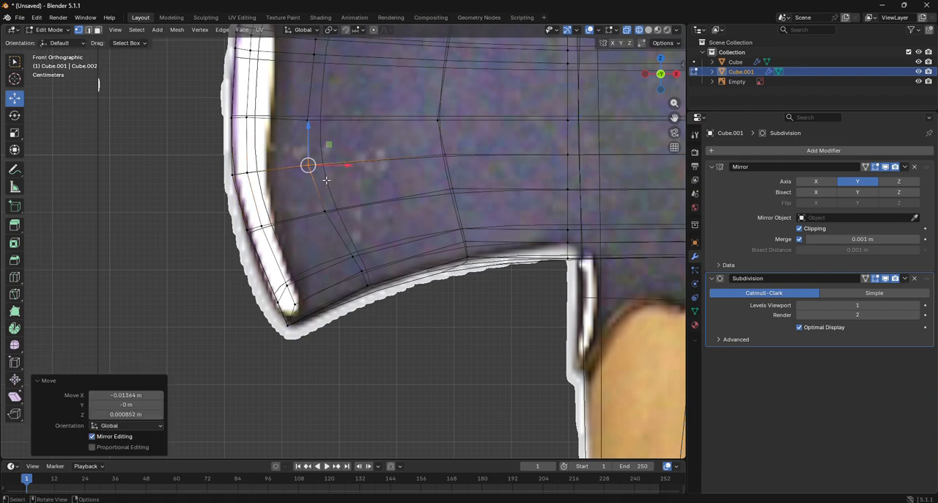
{"action": "left_click", "coordinate": [433, 151]}
{"action": "key", "text": "g"}
{"action": "left_click", "coordinate": [459, 173]}
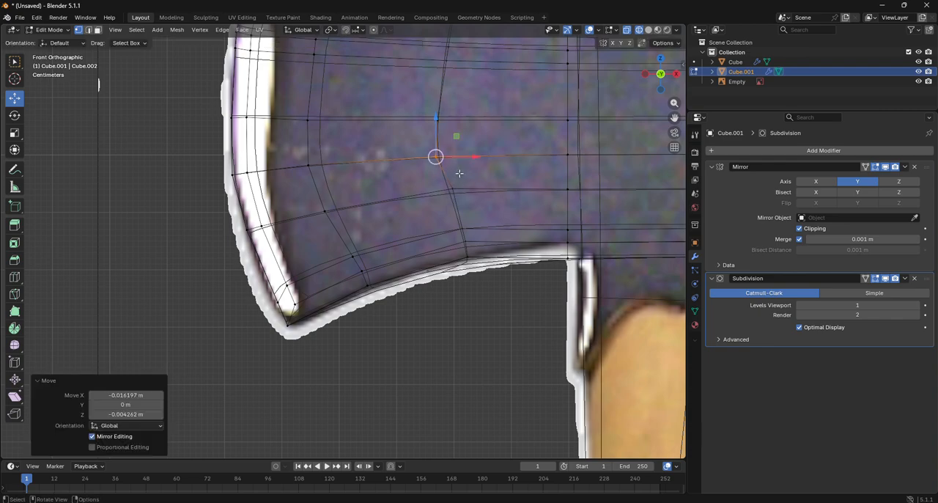
- Curve the lower part of the blade's inner vertical loop outward, moving the vertex below the new loop -0.0162 m in X and -0.0128 m in Z
{"action": "left_click", "coordinate": [445, 195]}
{"action": "key", "text": "g"}
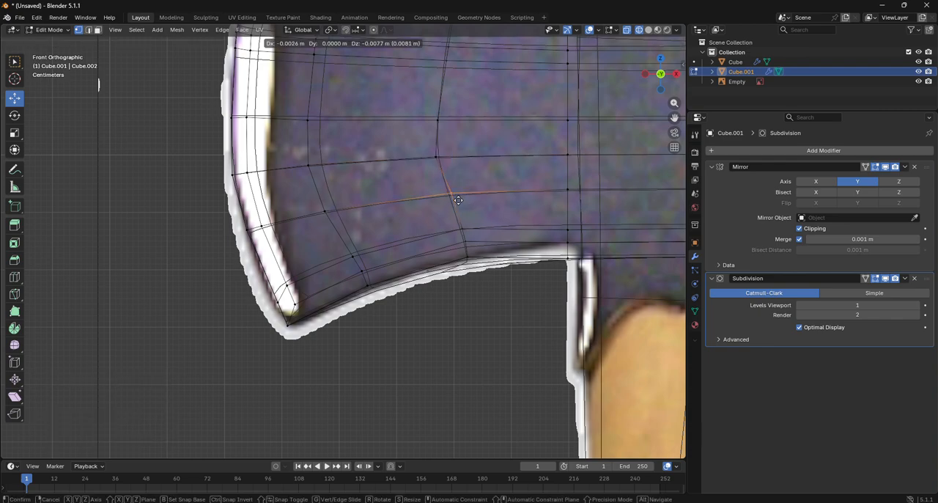
{"action": "left_click", "coordinate": [450, 199]}
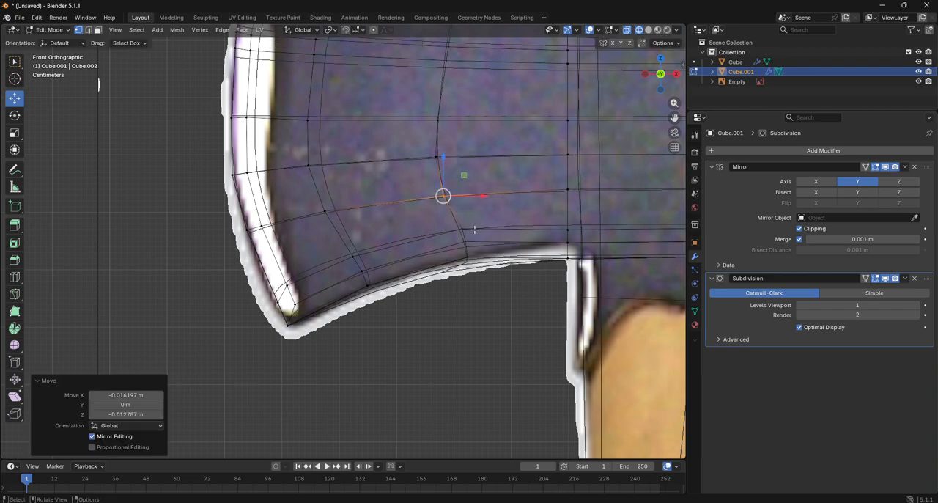
{"action": "left_click", "coordinate": [456, 227]}
{"action": "key", "text": "g"}
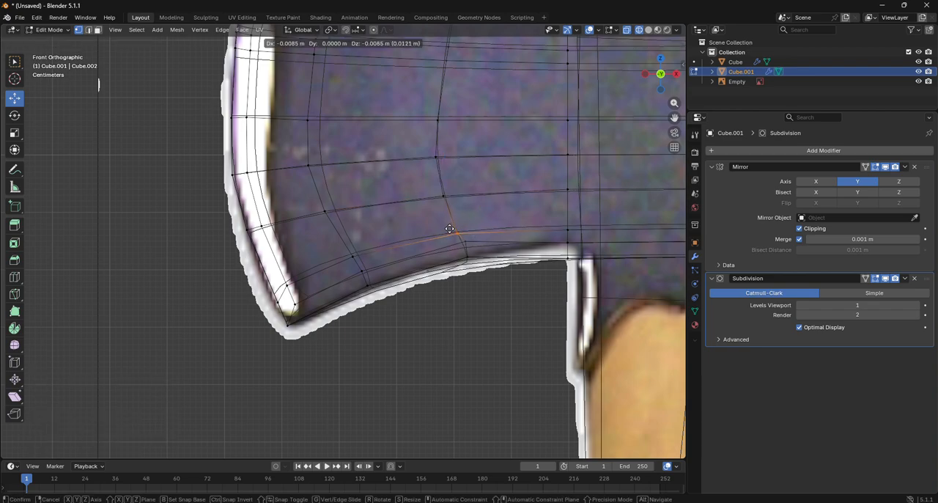
{"action": "left_click", "coordinate": [450, 231]}
{"action": "key", "text": "g"}
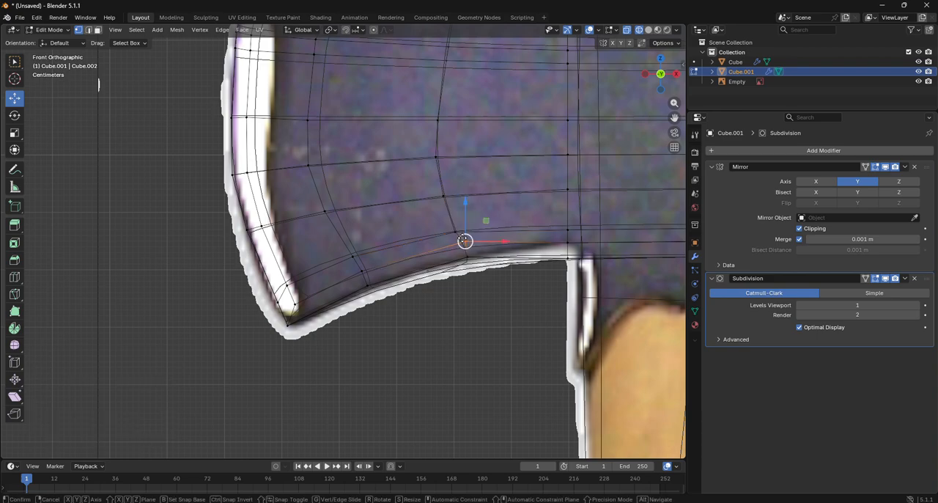
{"action": "left_click", "coordinate": [463, 242]}
- Shift three upper vertices of the blade's inner vertical loop toward the cutting edge, the top one -0.011 m and the lowest -0.0136 m in X
{"action": "left_click_drag", "start_coordinate": [673, 118], "coordinate": [623, 151]}
{"action": "left_click", "coordinate": [442, 130]}
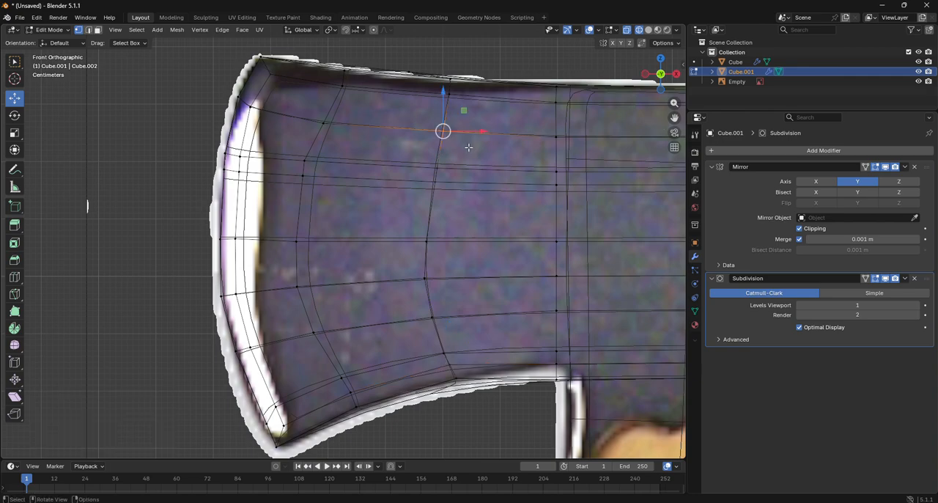
{"action": "key", "text": "g"}
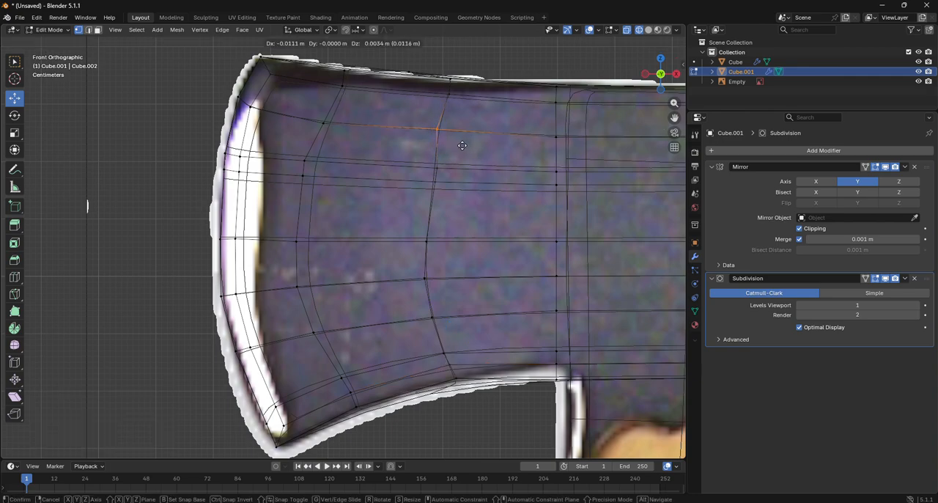
{"action": "left_click", "coordinate": [462, 145]}
{"action": "key", "text": "g"}
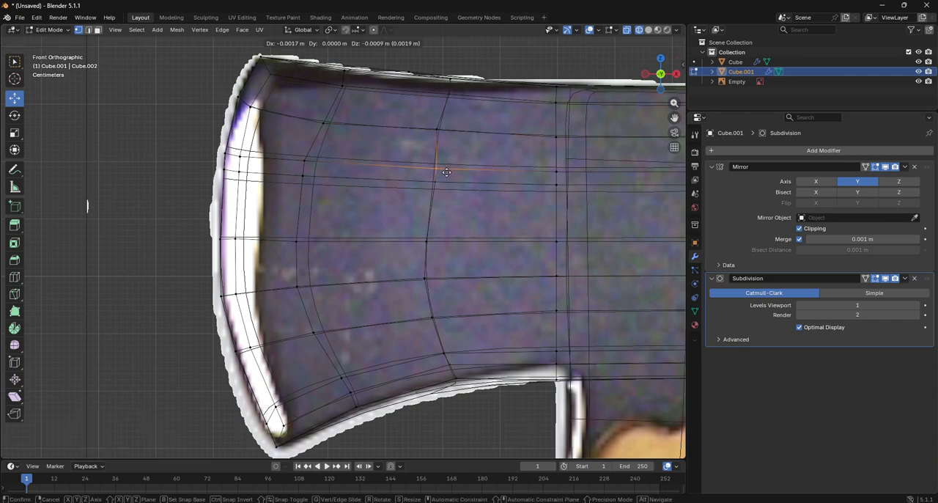
{"action": "left_click", "coordinate": [442, 172]}
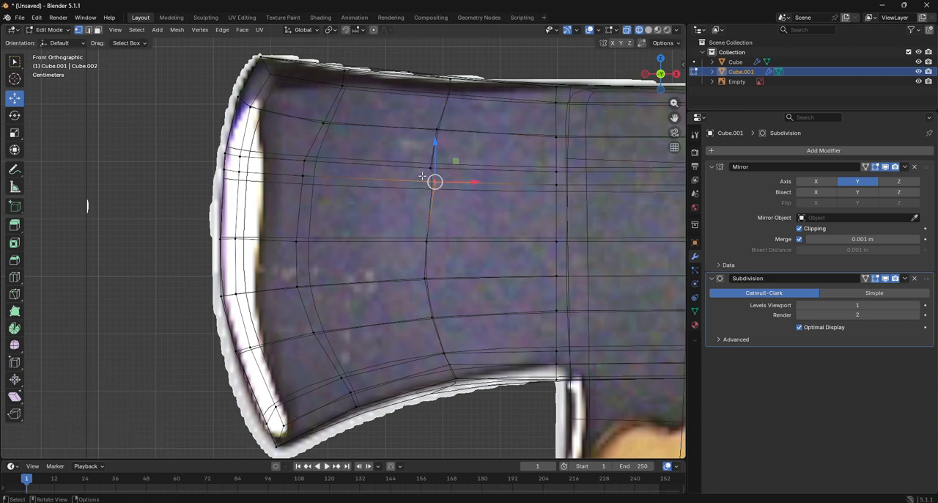
{"action": "key", "text": "g"}
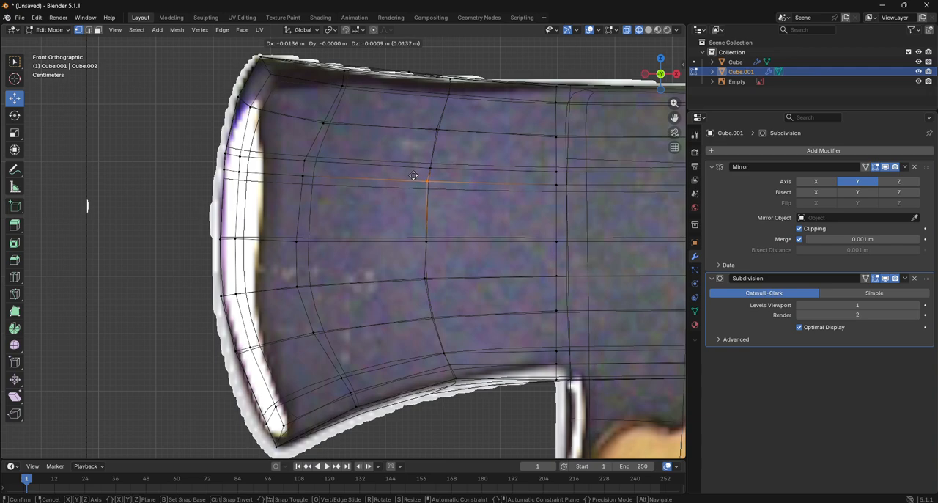
{"action": "left_click", "coordinate": [416, 177]}
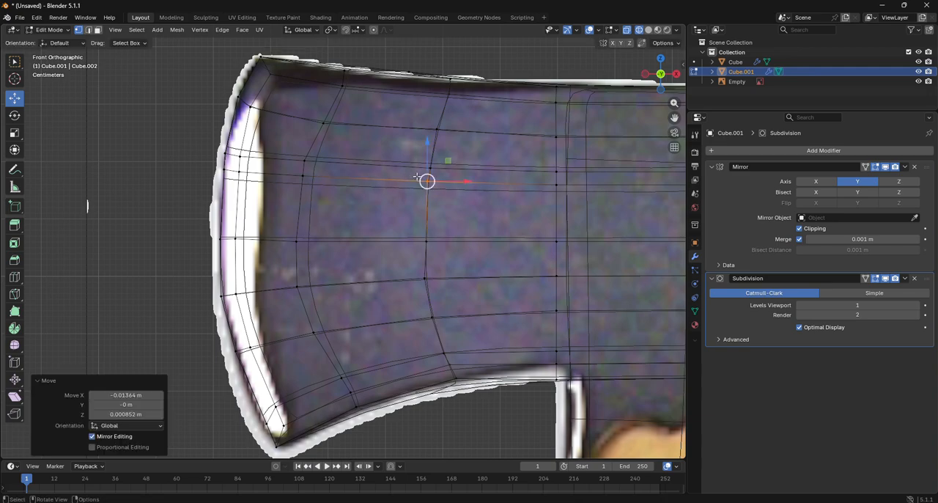
- Move the upper vertex of the vertical loop behind the cutting edge about -0.011 m in X and 0.011 m in Z
{"action": "left_click", "coordinate": [319, 119]}
{"action": "key", "text": "g"}
{"action": "left_click", "coordinate": [328, 132]}
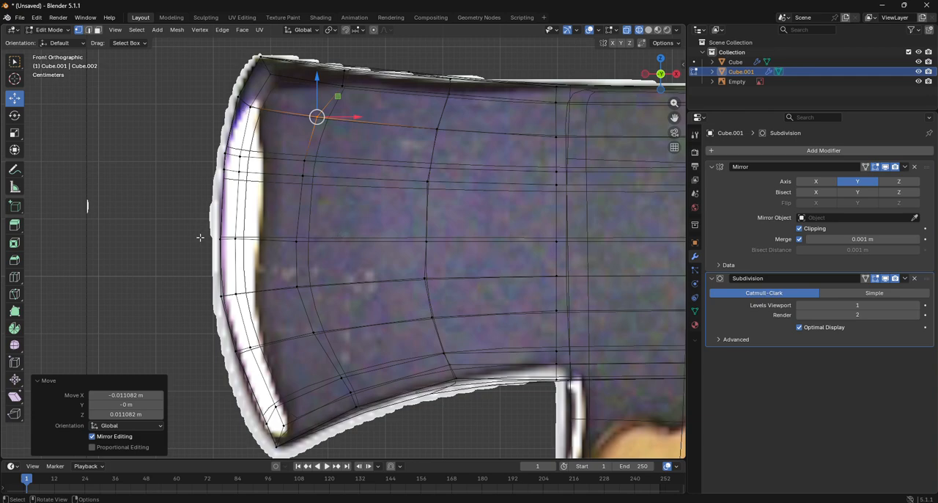
- Move the new loop's outermost cutting-edge vertex about 0.0026 m in X and 0.0017 m in Z
{"action": "left_click", "coordinate": [221, 295]}
{"action": "key", "text": "g"}
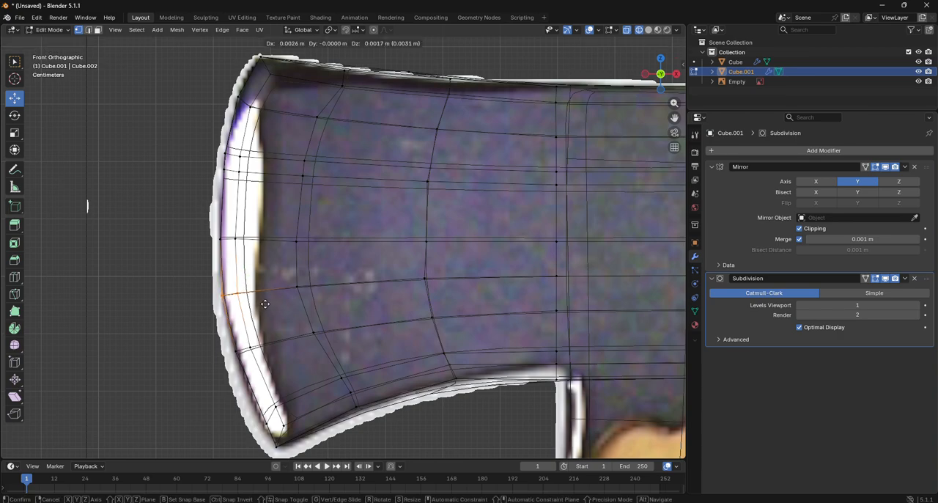
{"action": "left_click", "coordinate": [265, 303]}
{"action": "scroll", "coordinate": [265, 303], "scroll_direction": "down", "scroll_amount": 6}
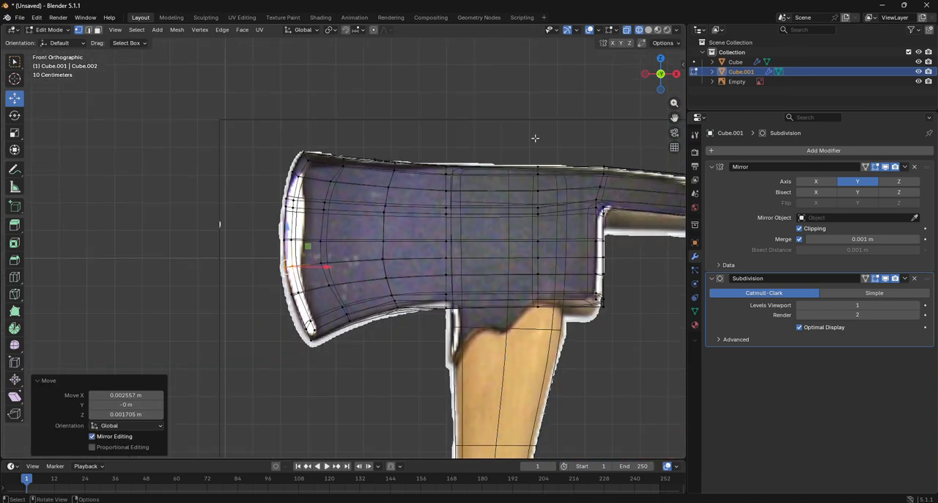
- Display the axe in solid shading, leave mesh editing for Object Mode, and deselect the head while viewing it from behind
{"action": "left_click", "coordinate": [522, 98]}
{"action": "left_click", "coordinate": [648, 29]}
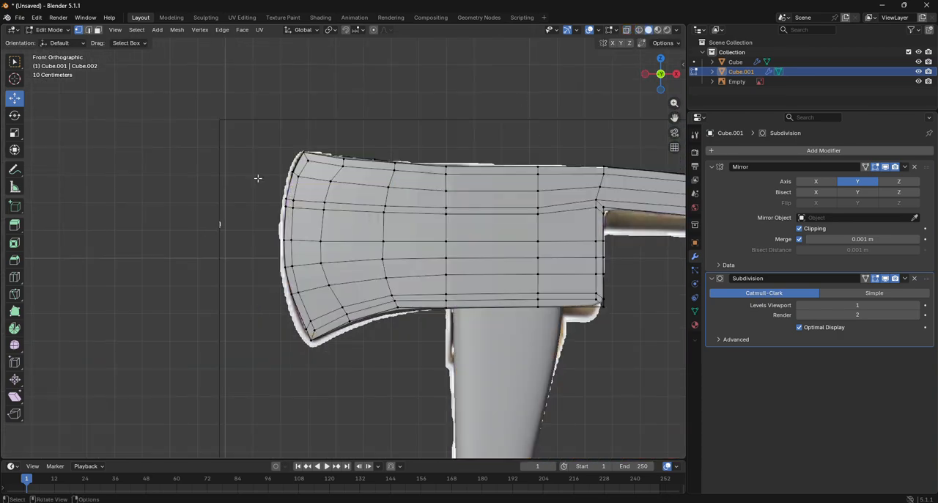
{"action": "left_click", "coordinate": [49, 29]}
{"action": "left_click", "coordinate": [53, 40]}
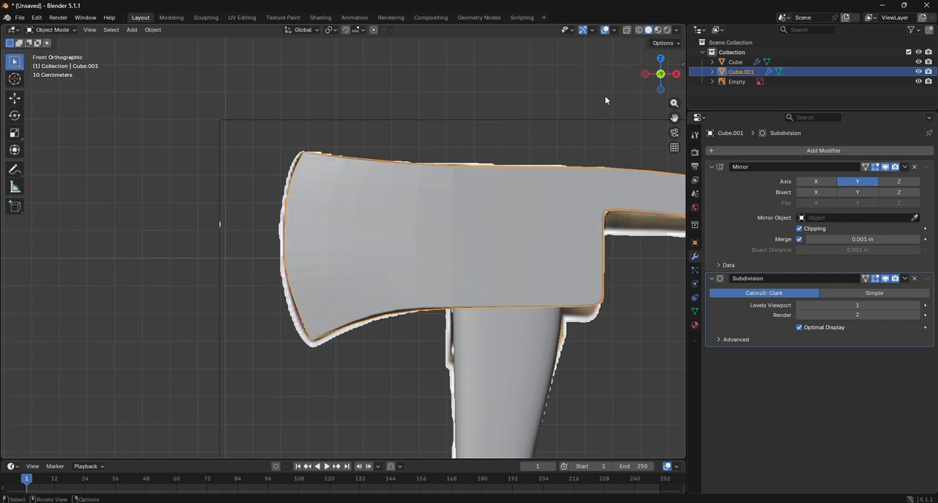
{"action": "left_click_drag", "start_coordinate": [660, 74], "coordinate": [433, 153]}
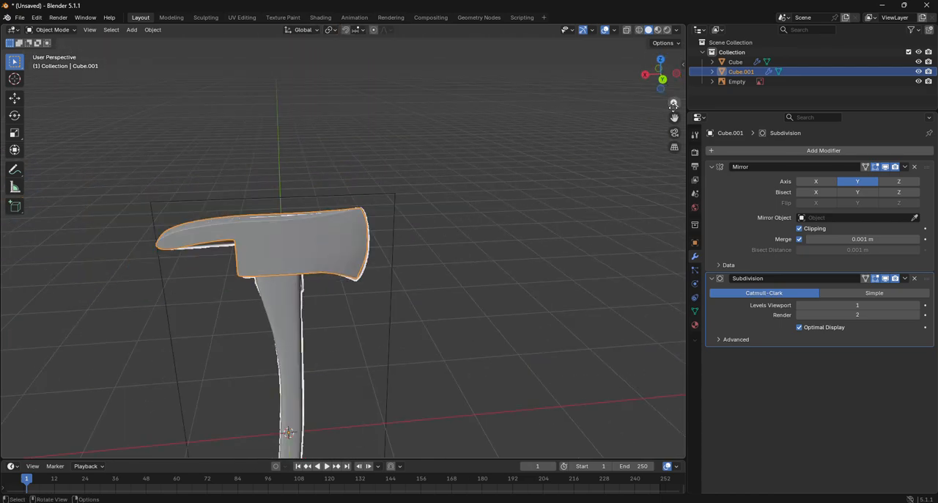
{"action": "left_click_drag", "start_coordinate": [674, 118], "coordinate": [663, 1]}
{"action": "left_click", "coordinate": [478, 292]}
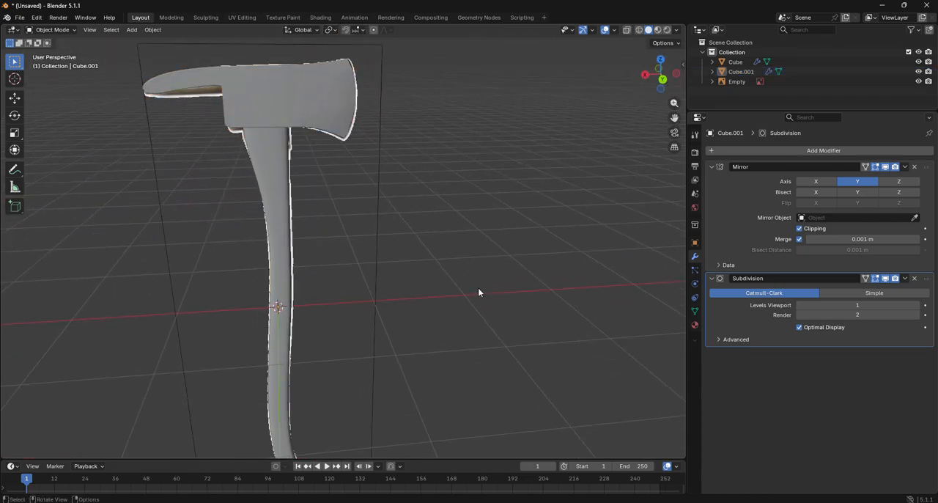
- Hide the reference image to examine the whole axe from the back and front, and show the image again
{"action": "left_click", "coordinate": [737, 82]}
{"action": "left_click", "coordinate": [918, 82]}
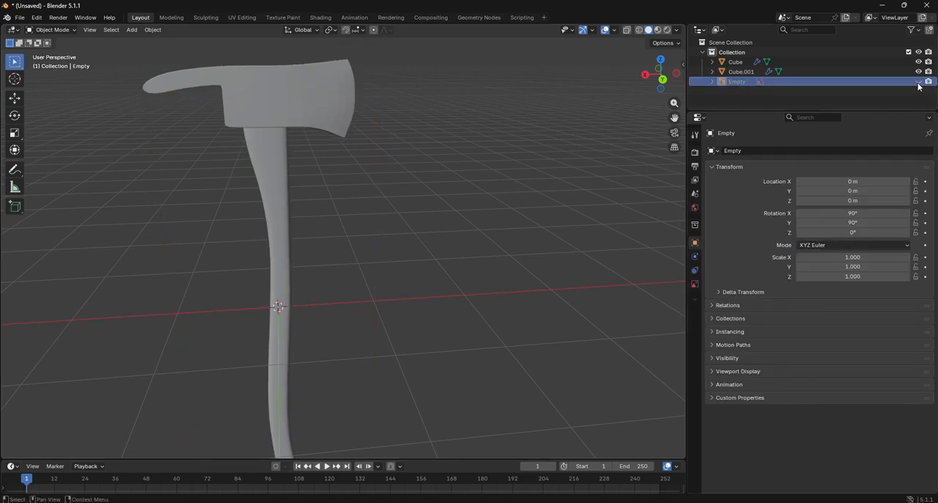
{"action": "left_click", "coordinate": [662, 79]}
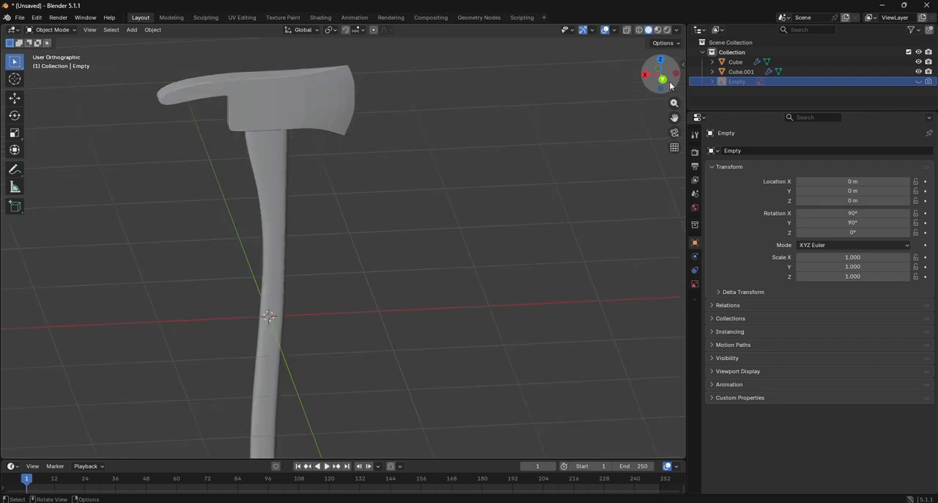
{"action": "scroll", "coordinate": [308, 167], "scroll_direction": "down", "scroll_amount": 3}
{"action": "left_click", "coordinate": [289, 171]}
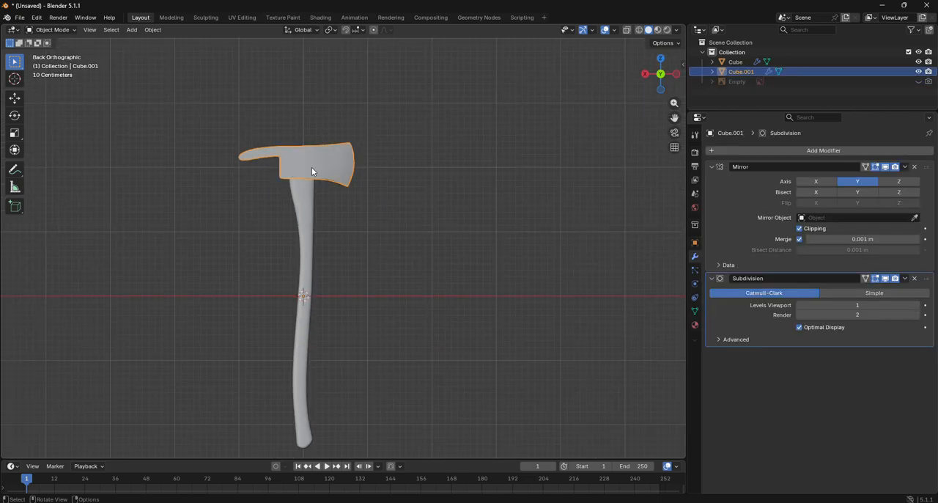
{"action": "left_click_drag", "start_coordinate": [664, 73], "coordinate": [648, 80]}
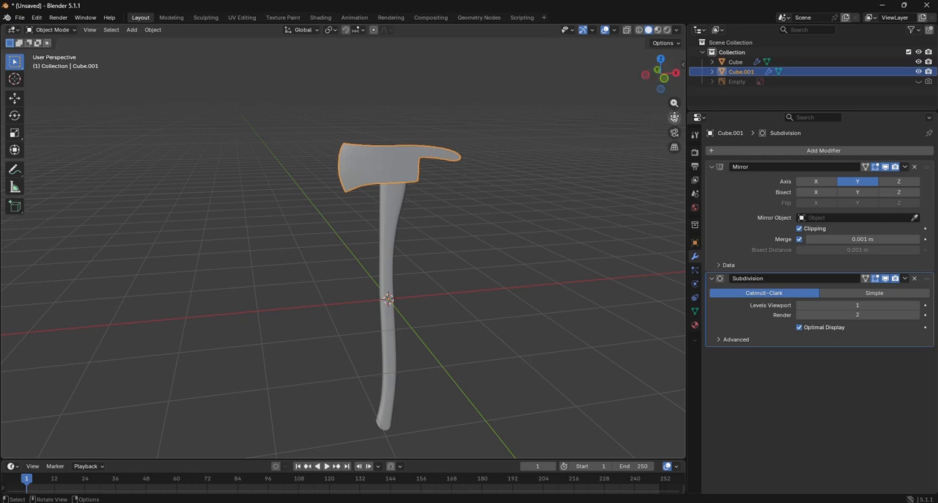
{"action": "left_click", "coordinate": [919, 82]}
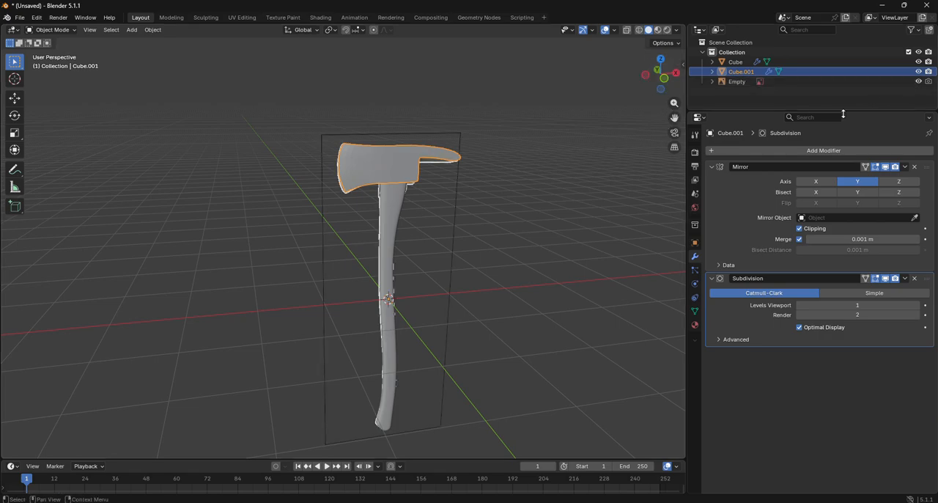
- Move the reference image about -2.166 m along X so it stands beside the axe model
{"action": "left_click", "coordinate": [14, 98]}
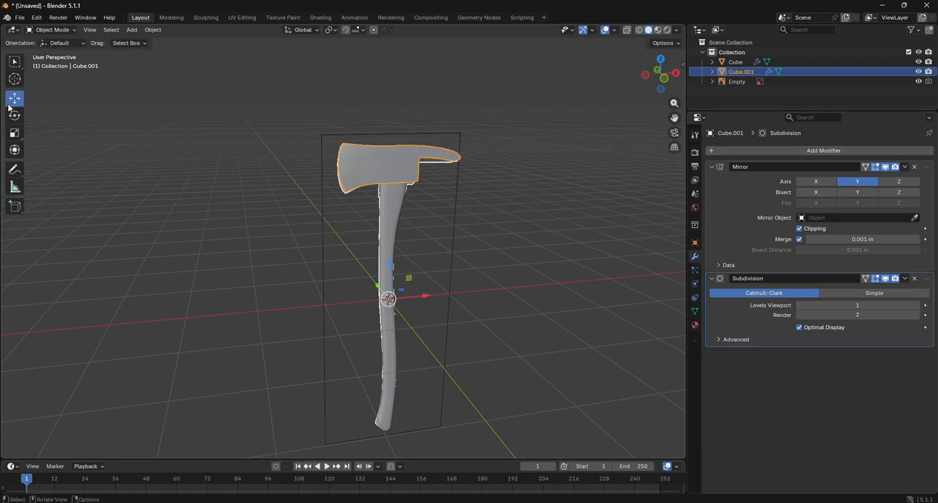
{"action": "left_click_drag", "start_coordinate": [422, 296], "coordinate": [310, 303]}
{"action": "right_click", "coordinate": [310, 303]}
{"action": "left_click", "coordinate": [448, 294]}
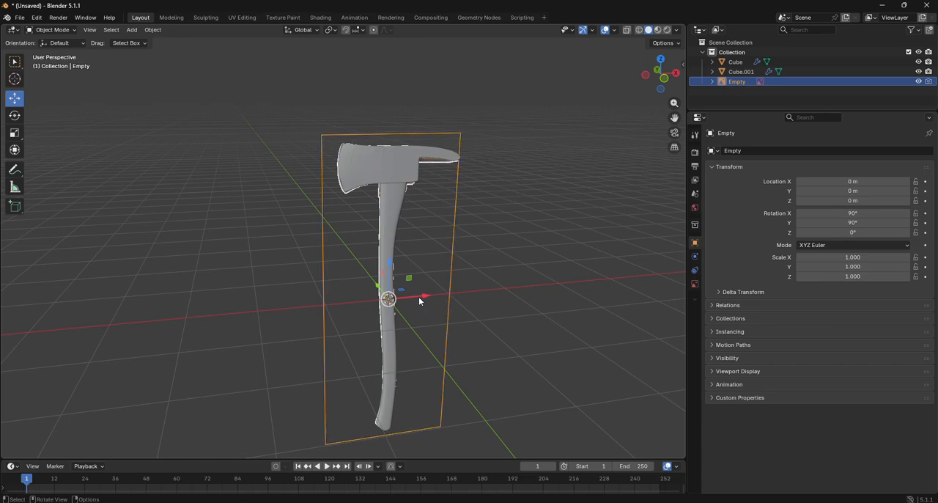
{"action": "left_click_drag", "start_coordinate": [419, 296], "coordinate": [275, 307]}
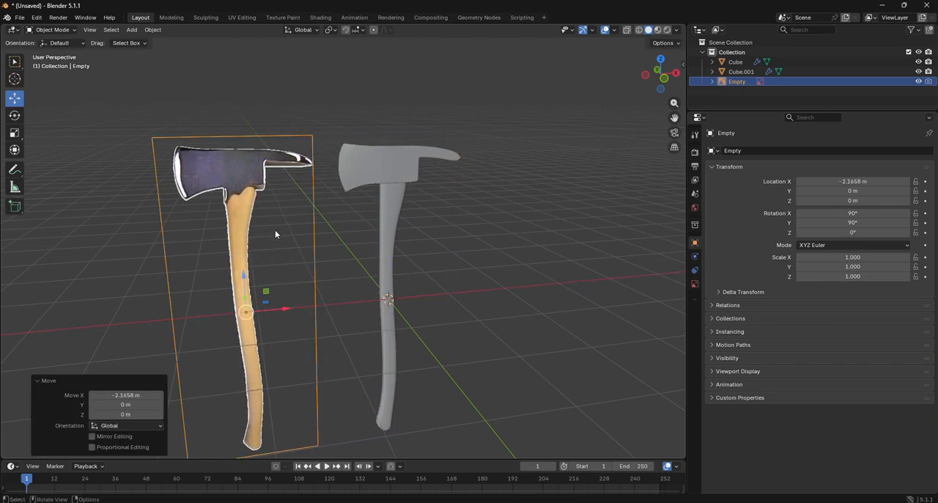
- Open the axe head's mesh for editing and turn off its Subdivision modifier's viewport display
{"action": "left_click", "coordinate": [664, 77]}
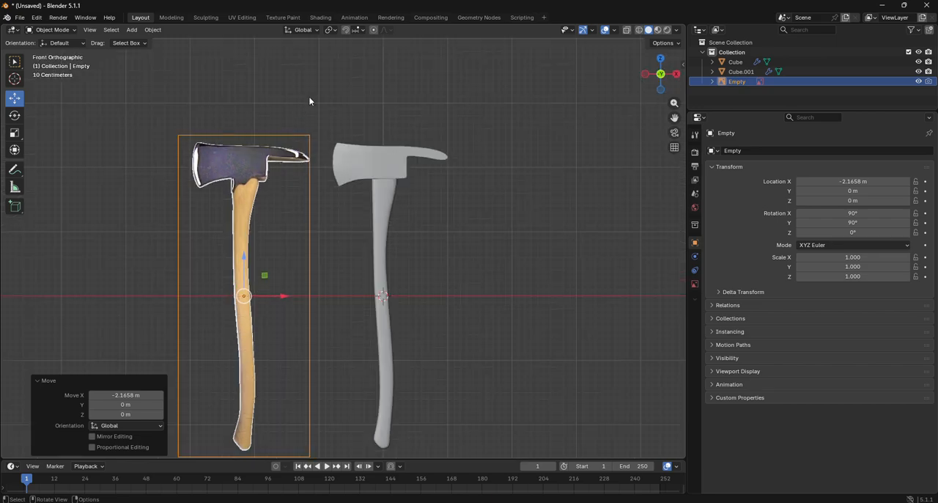
{"action": "left_click", "coordinate": [375, 167]}
{"action": "left_click", "coordinate": [52, 51]}
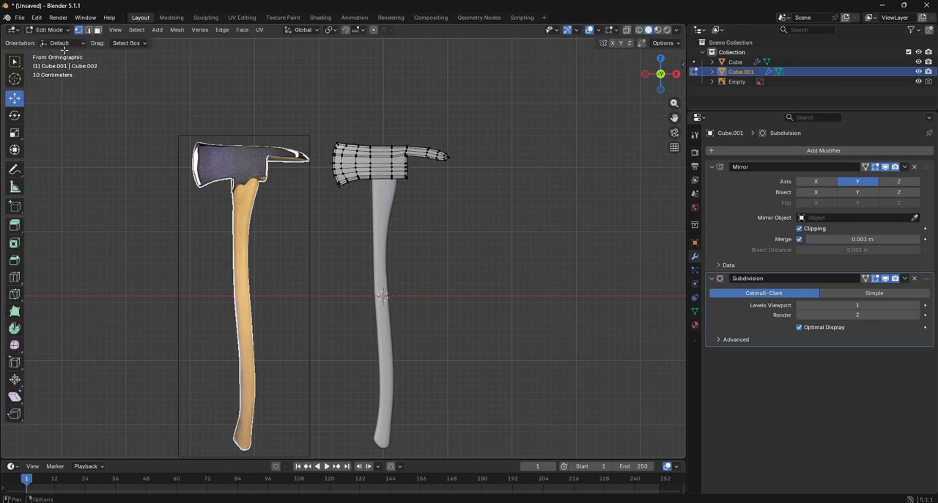
{"action": "scroll", "coordinate": [229, 131], "scroll_direction": "up", "scroll_amount": 4}
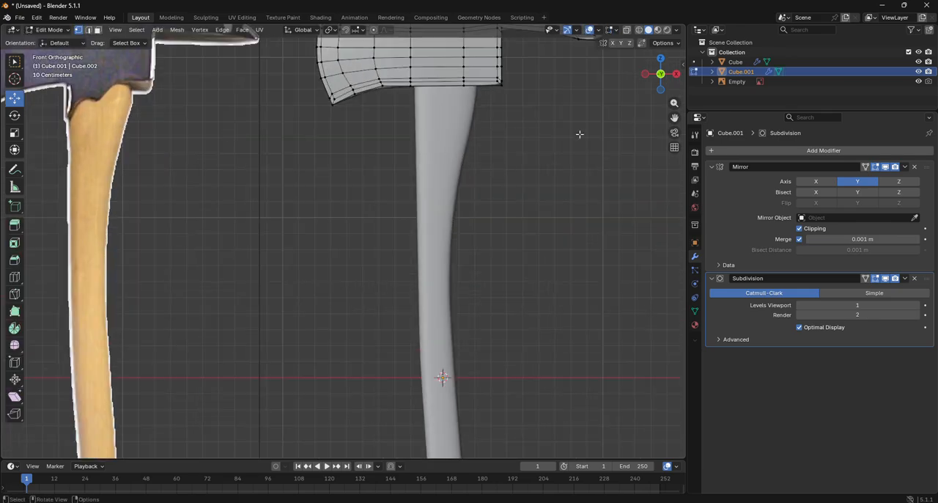
{"action": "left_click_drag", "start_coordinate": [676, 118], "coordinate": [622, 236]}
{"action": "scroll", "coordinate": [478, 164], "scroll_direction": "up", "scroll_amount": 5}
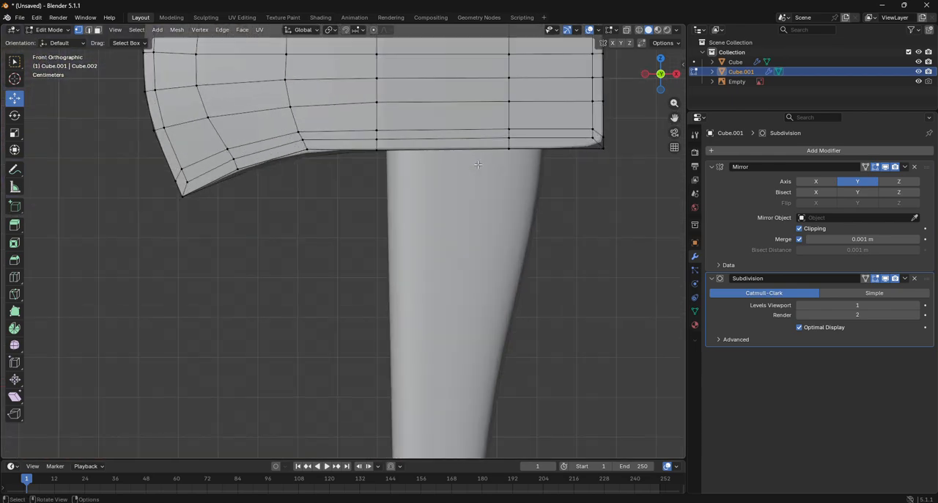
{"action": "left_click_drag", "start_coordinate": [658, 84], "coordinate": [579, 106]}
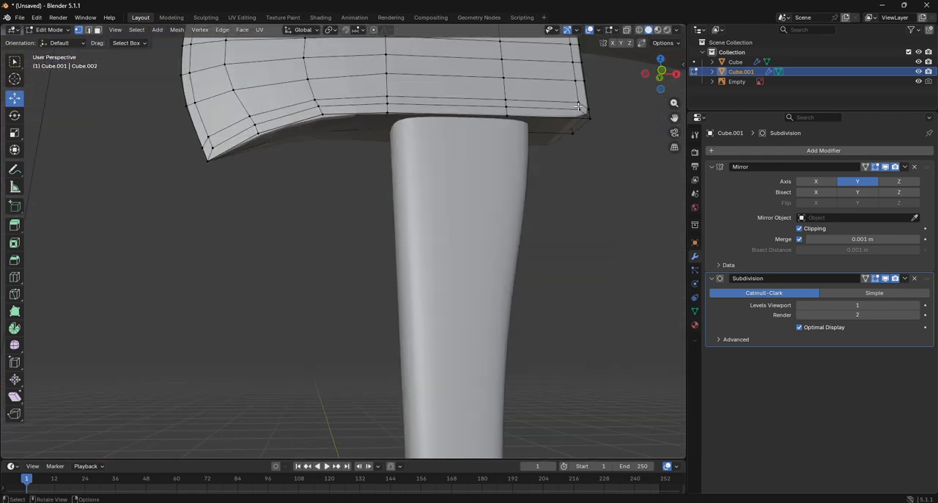
{"action": "left_click", "coordinate": [887, 279]}
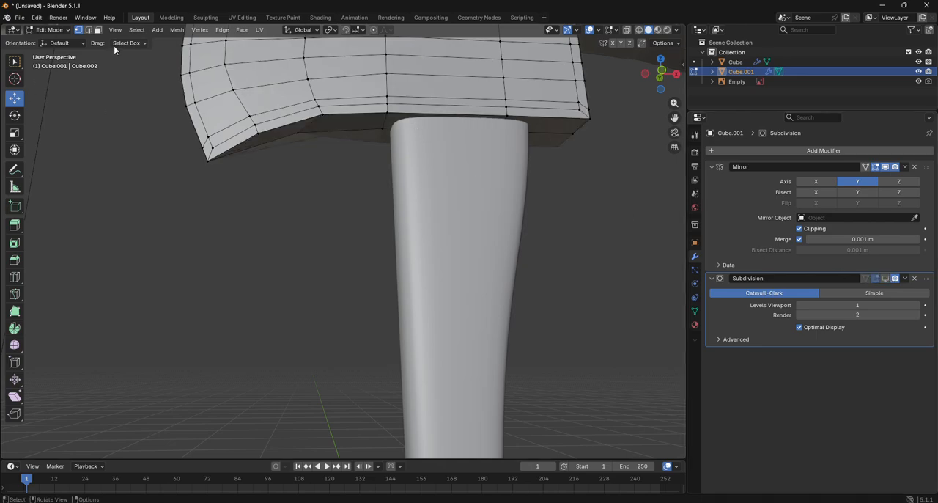
- Extrude the head's underside face above the handle downward by about 0.152 m
{"action": "left_click", "coordinate": [98, 29]}
{"action": "left_click", "coordinate": [400, 121]}
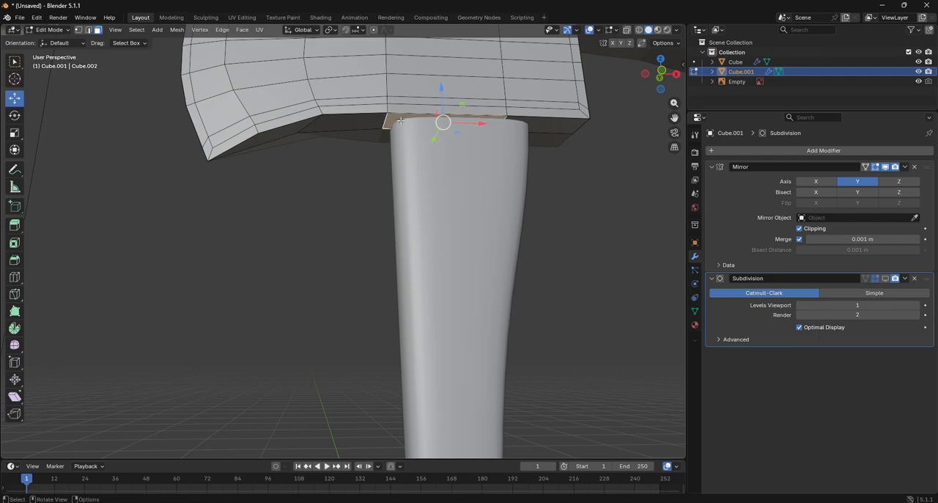
{"action": "left_click", "coordinate": [661, 89]}
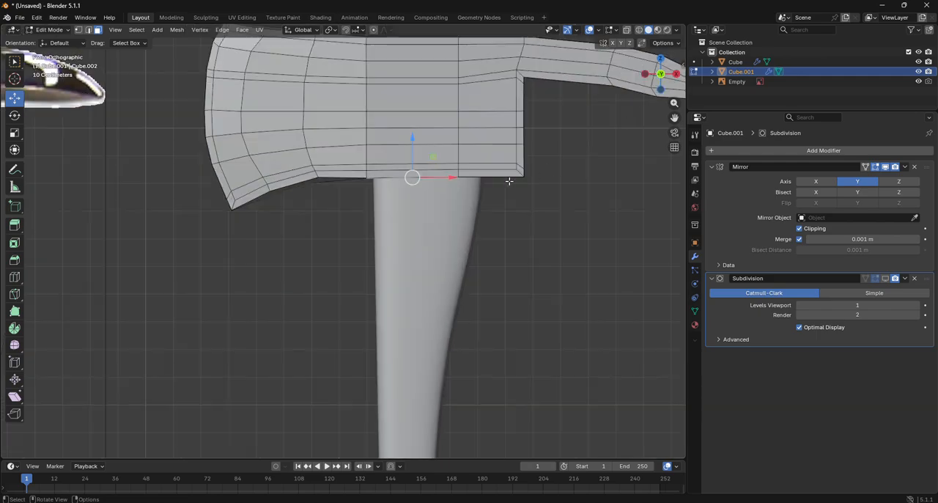
{"action": "key", "text": "g"}
{"action": "key", "text": "z"}
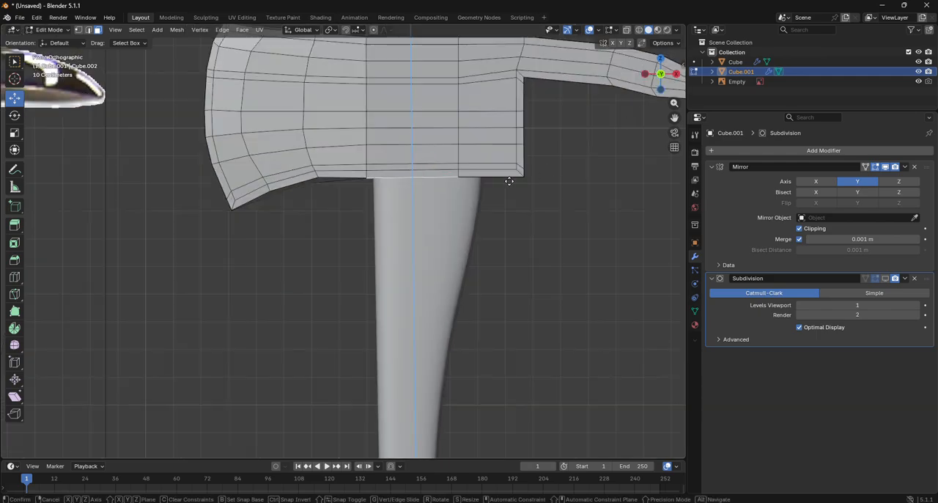
{"action": "left_click", "coordinate": [505, 225]}
{"action": "scroll", "coordinate": [505, 224], "scroll_direction": "down", "scroll_amount": 4}
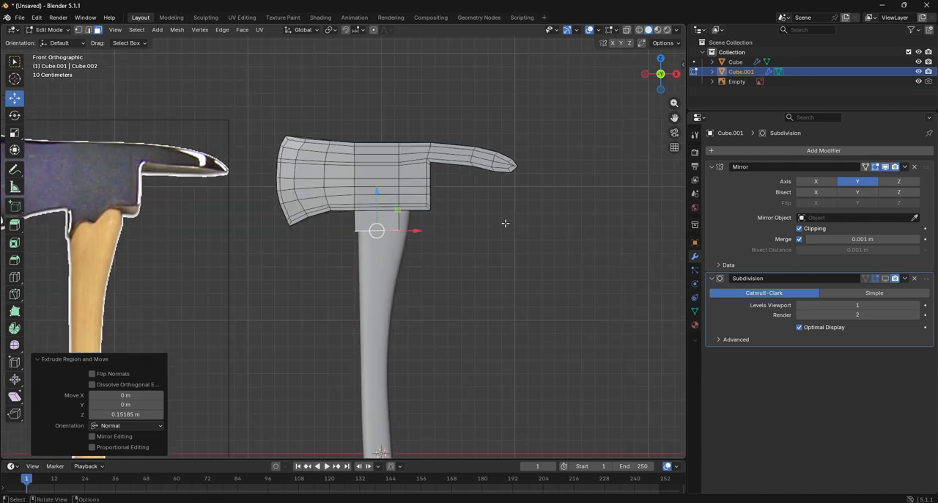
- In wireframe shading, move the extrusion's lower spike-side corner vertices about -0.089 m in X and 0.036 m in Z
{"action": "scroll", "coordinate": [505, 223], "scroll_direction": "up", "scroll_amount": 3}
{"action": "left_click", "coordinate": [78, 29]}
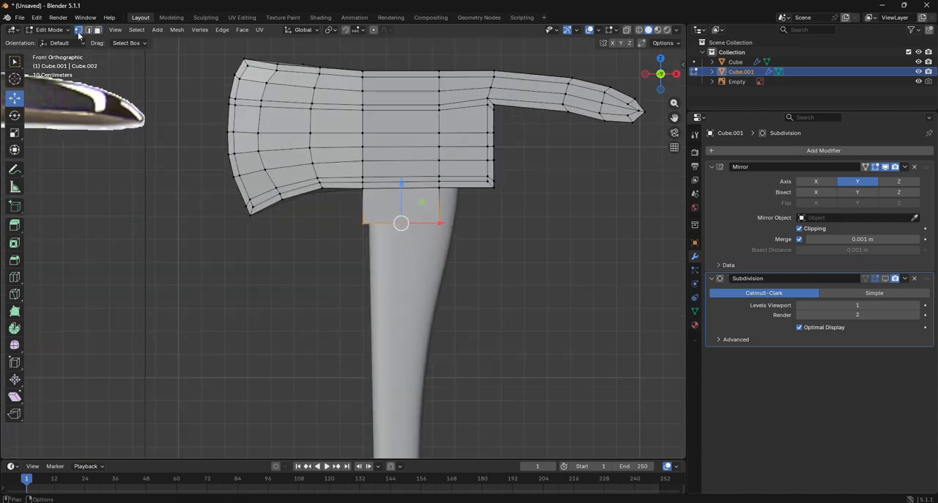
{"action": "left_click", "coordinate": [639, 29]}
{"action": "key", "text": "b"}
{"action": "left_click_drag", "start_coordinate": [530, 268], "coordinate": [440, 214]}
{"action": "key", "text": "g"}
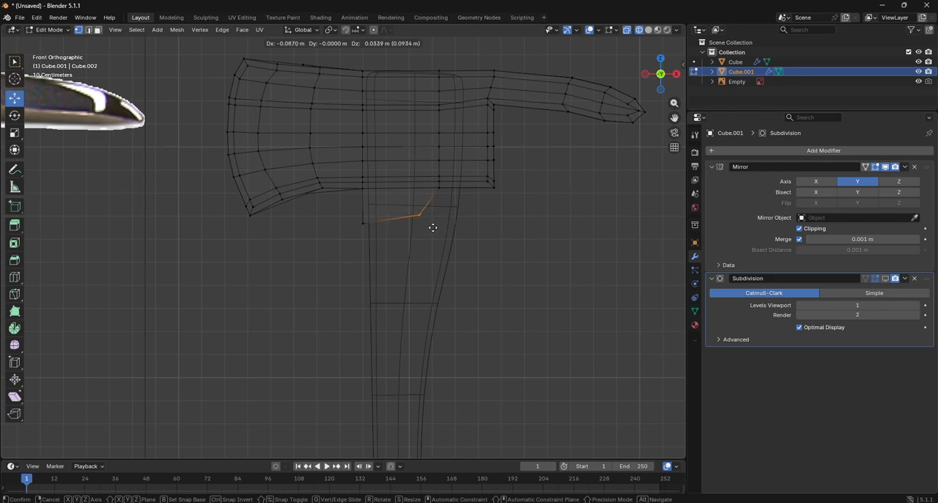
{"action": "left_click", "coordinate": [421, 215]}
{"action": "scroll", "coordinate": [423, 235], "scroll_direction": "down", "scroll_amount": 4}
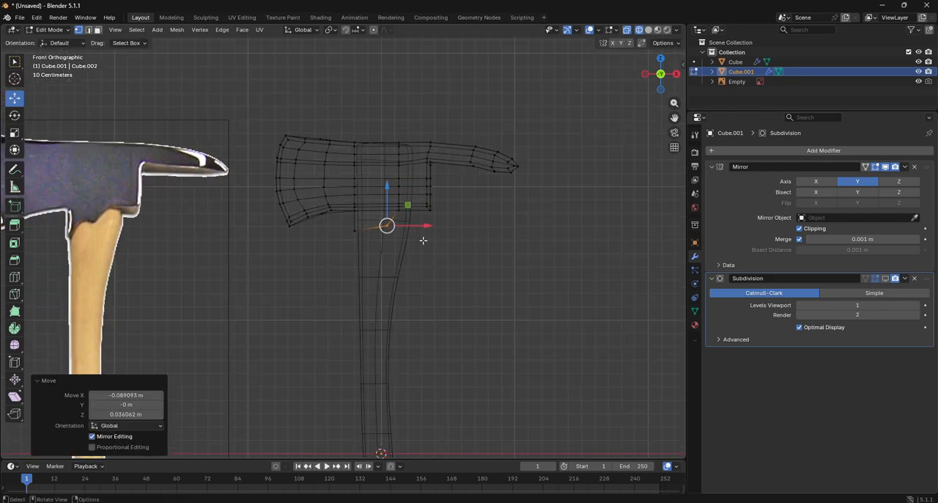
- Add a centred vertical loop cut through the head's middle section and extrusion, and another through its spike-side half
{"action": "scroll", "coordinate": [423, 240], "scroll_direction": "up", "scroll_amount": 4}
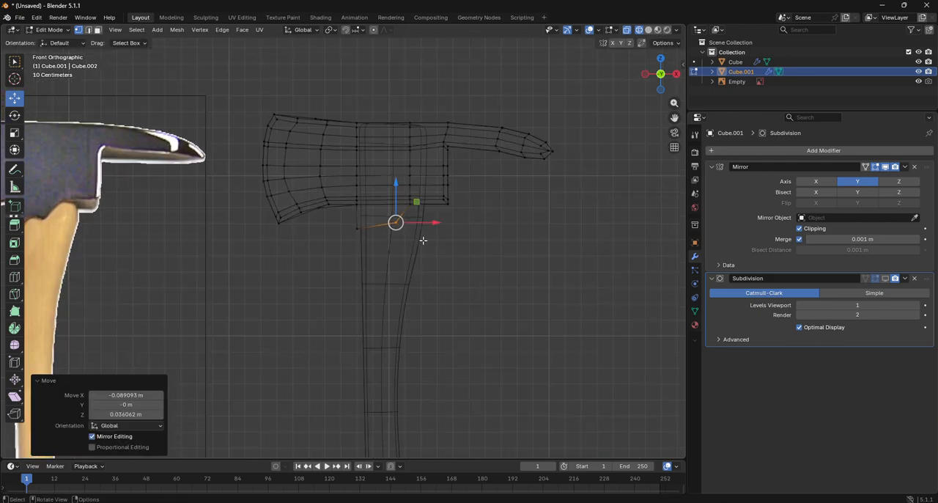
{"action": "left_click", "coordinate": [14, 277]}
{"action": "left_click", "coordinate": [384, 237]}
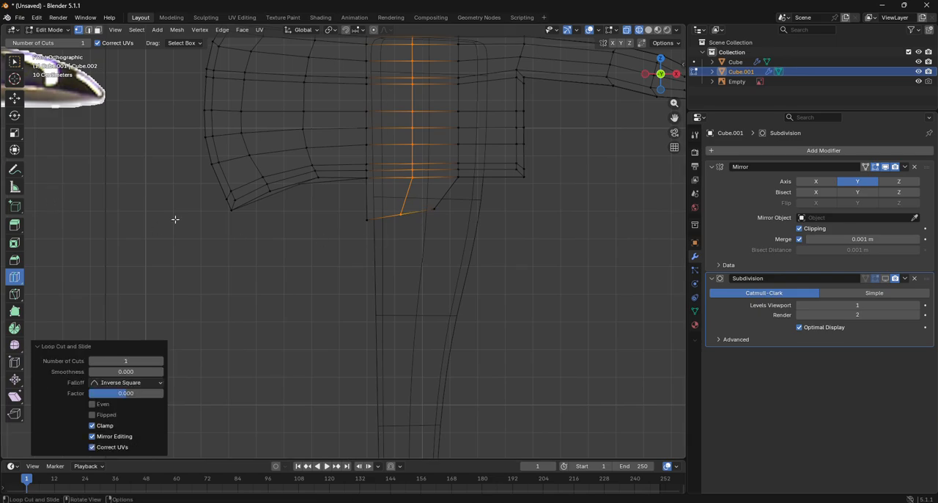
{"action": "scroll", "coordinate": [176, 219], "scroll_direction": "down", "scroll_amount": 5}
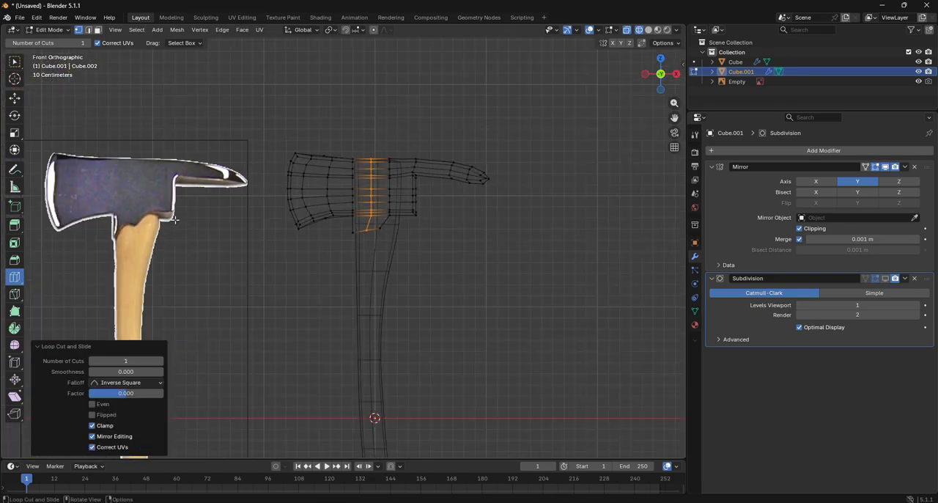
{"action": "scroll", "coordinate": [176, 220], "scroll_direction": "up", "scroll_amount": 8}
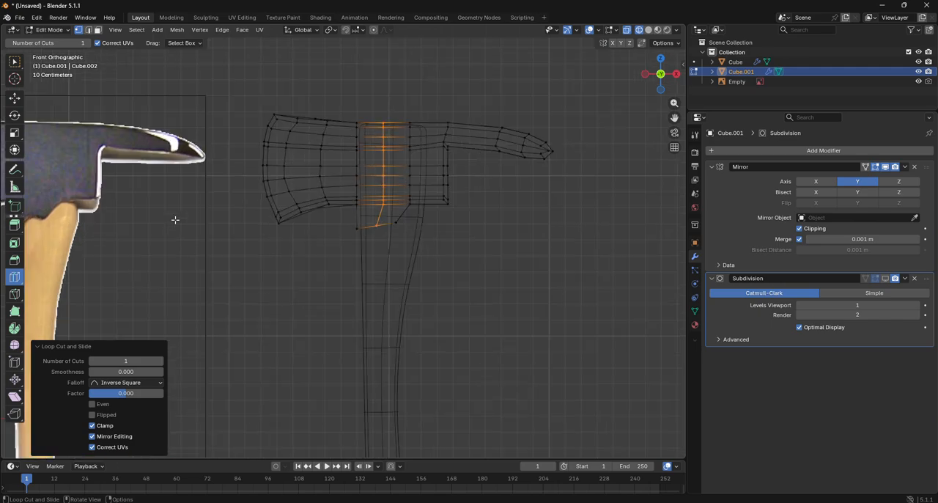
{"action": "left_click", "coordinate": [444, 204]}
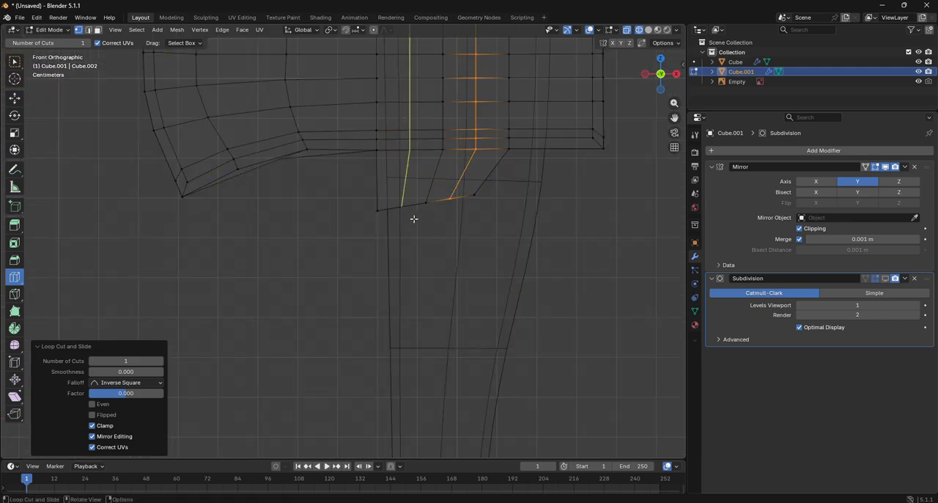
- Move the bottom vertex of the extrusion's central loop about -0.016 m in X and 0.047 m in Z
{"action": "left_click", "coordinate": [14, 97]}
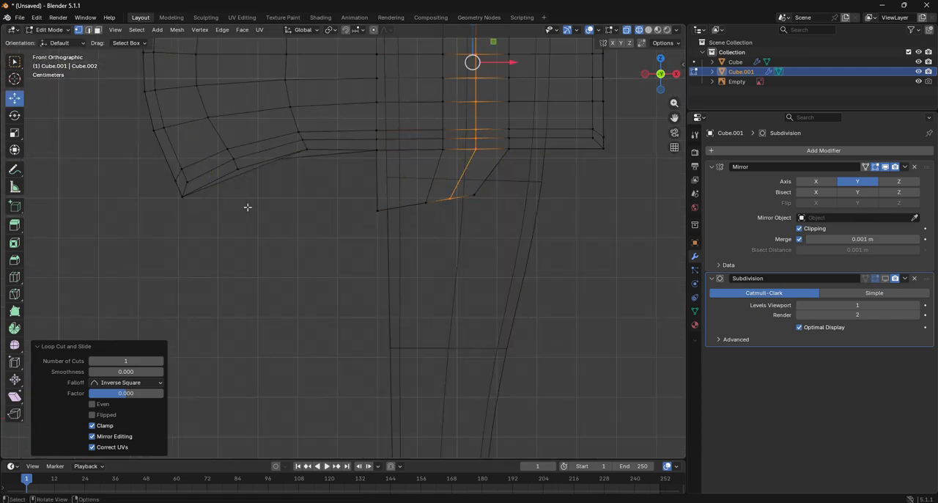
{"action": "left_click", "coordinate": [434, 234]}
{"action": "left_click_drag", "start_coordinate": [434, 234], "coordinate": [410, 182]}
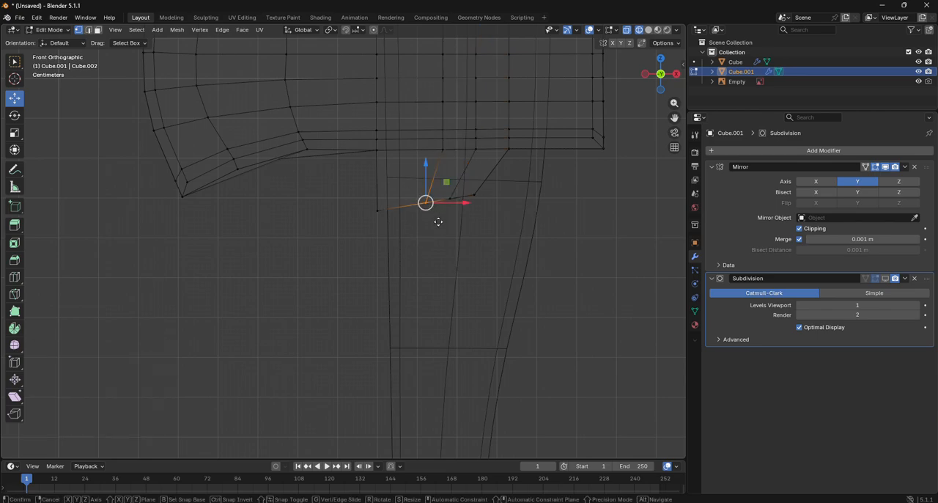
{"action": "key", "text": "g"}
{"action": "left_click", "coordinate": [434, 202]}
{"action": "scroll", "coordinate": [434, 202], "scroll_direction": "down", "scroll_amount": 8}
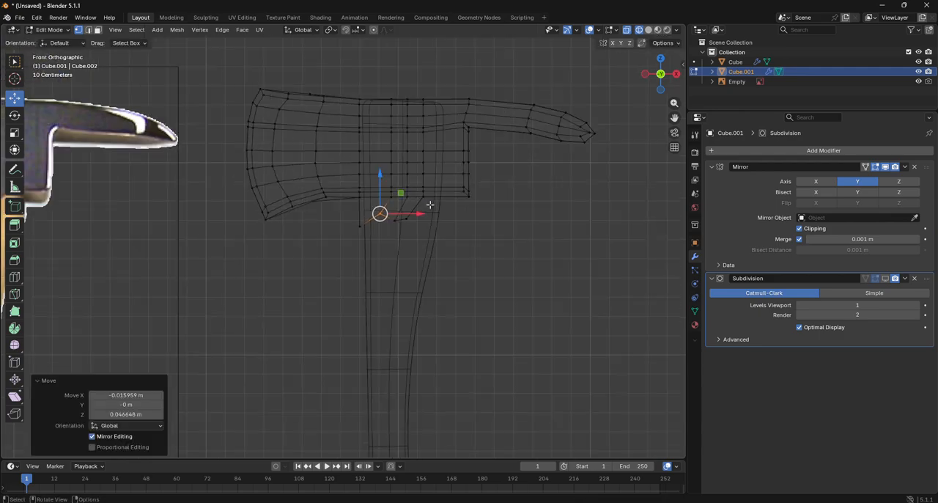
- Add a centred vertical loop cut through the blade-side half of the head's middle section and its lower extrusion
{"action": "scroll", "coordinate": [431, 207], "scroll_direction": "up", "scroll_amount": 3}
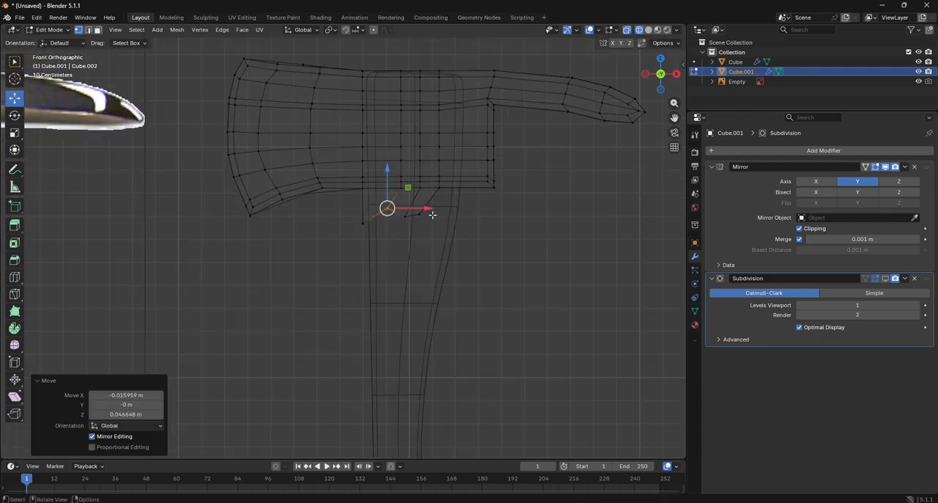
{"action": "scroll", "coordinate": [432, 215], "scroll_direction": "up", "scroll_amount": 4}
{"action": "left_click", "coordinate": [13, 276]}
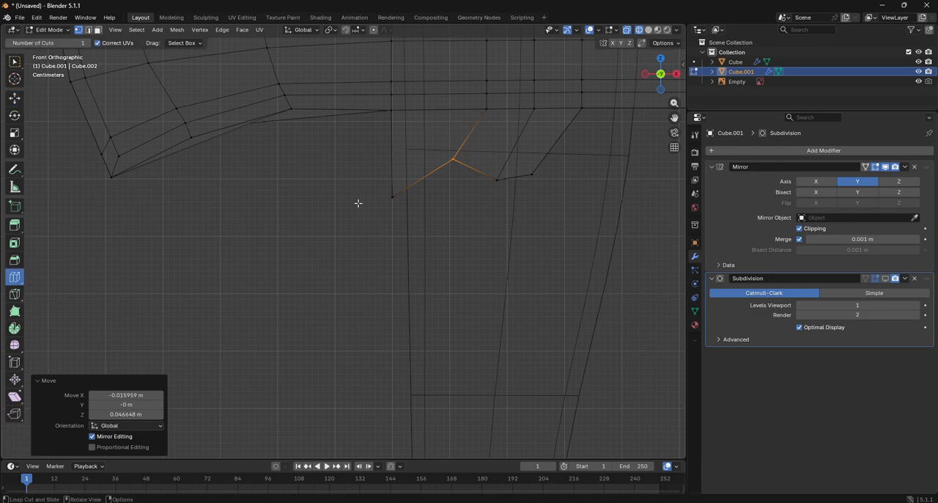
{"action": "left_click", "coordinate": [411, 191]}
{"action": "left_click", "coordinate": [14, 98]}
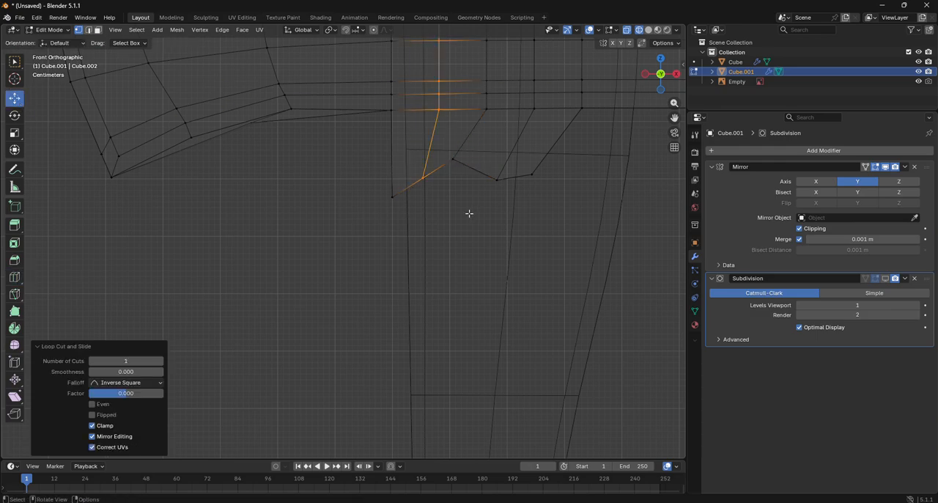
- Move the new loop's bottom vertex on the extrusion about -0.003 m in X and 0.028 m in Z
{"action": "left_click_drag", "start_coordinate": [458, 203], "coordinate": [414, 170]}
{"action": "key", "text": "g"}
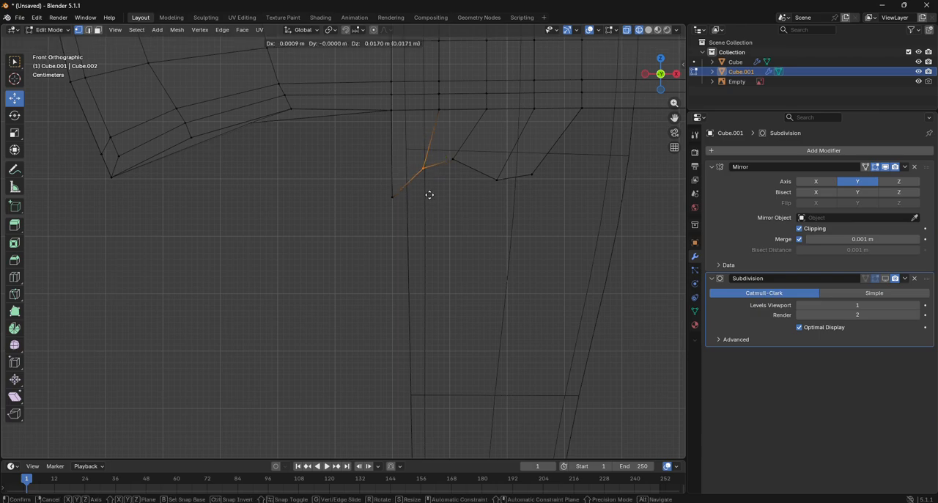
{"action": "left_click", "coordinate": [428, 192]}
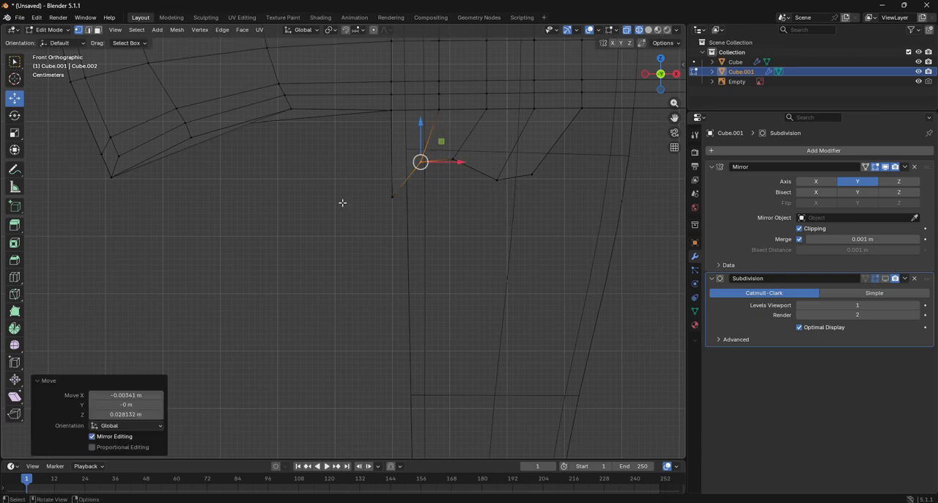
- Return to Object Mode and enable the head's Subdivision modifier in the viewport
{"action": "left_click", "coordinate": [53, 29]}
{"action": "left_click", "coordinate": [50, 39]}
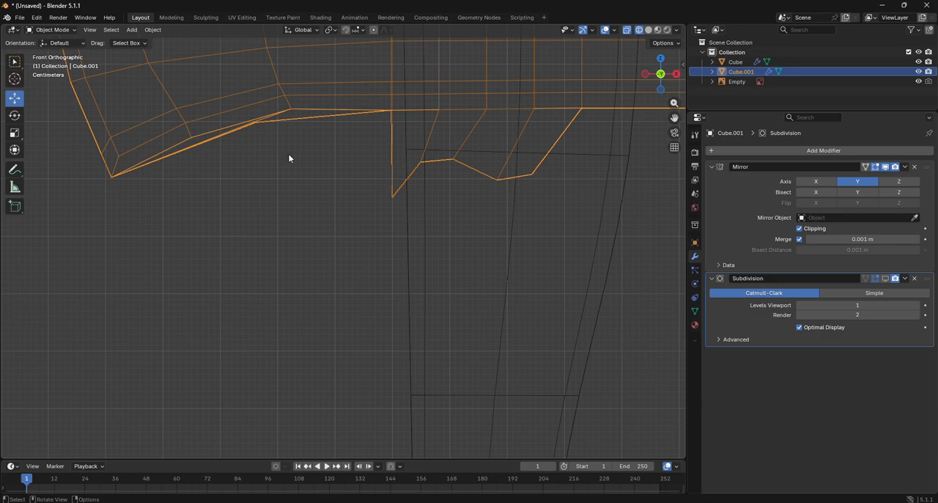
{"action": "left_click", "coordinate": [887, 278]}
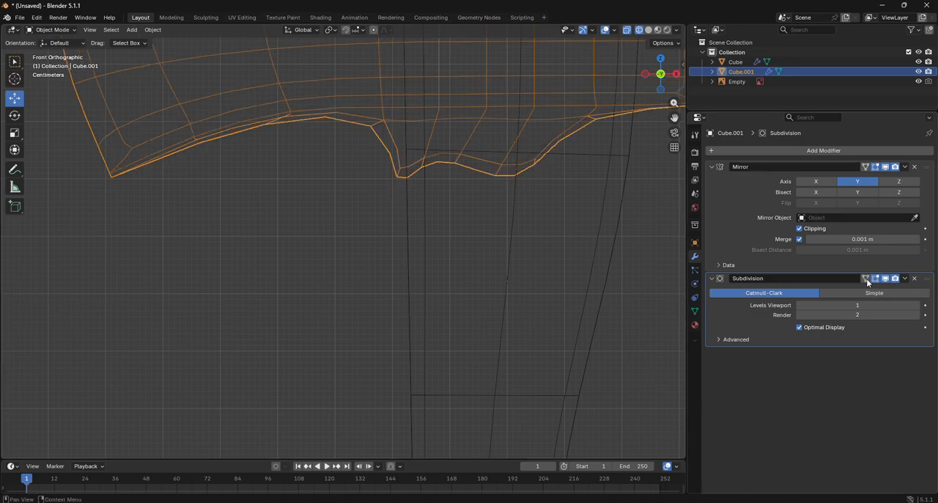
{"action": "left_click", "coordinate": [580, 278]}
{"action": "left_click", "coordinate": [403, 144]}
- Add two horizontal loop cuts around the extrusion, one near its upper edge at factor 0.789 and one near its lower edge at -0.887
{"action": "left_click", "coordinate": [51, 29]}
{"action": "left_click", "coordinate": [49, 58]}
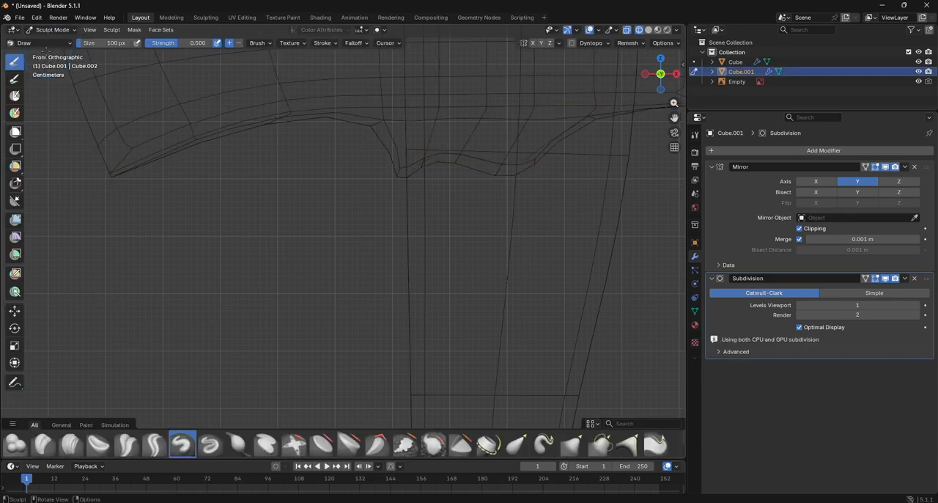
{"action": "left_click", "coordinate": [52, 29]}
{"action": "left_click", "coordinate": [50, 52]}
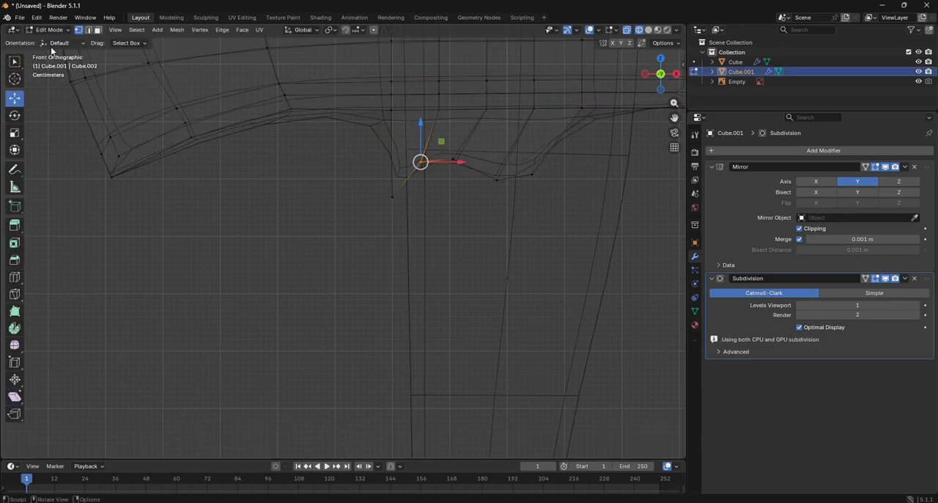
{"action": "left_click", "coordinate": [15, 277]}
{"action": "left_click_drag", "start_coordinate": [410, 153], "coordinate": [389, 124]}
{"action": "key", "text": "g"}
{"action": "key", "text": "g"}
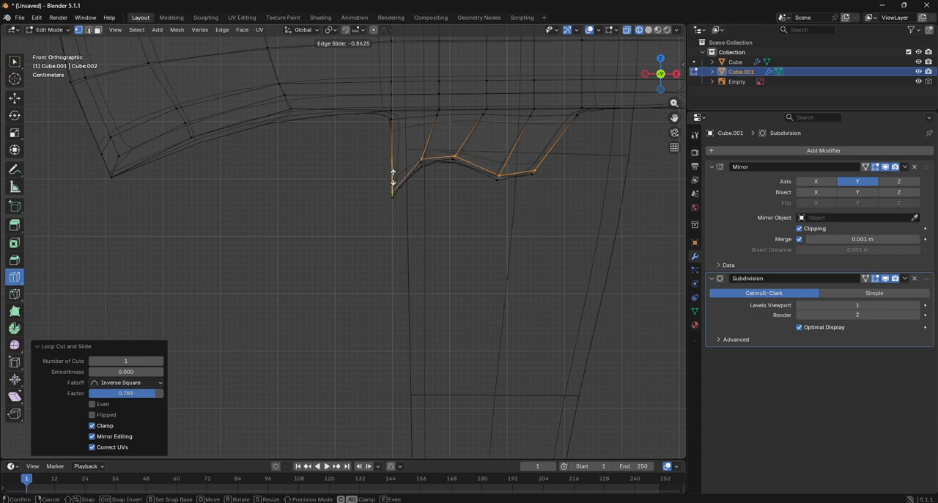
{"action": "left_click", "coordinate": [392, 183]}
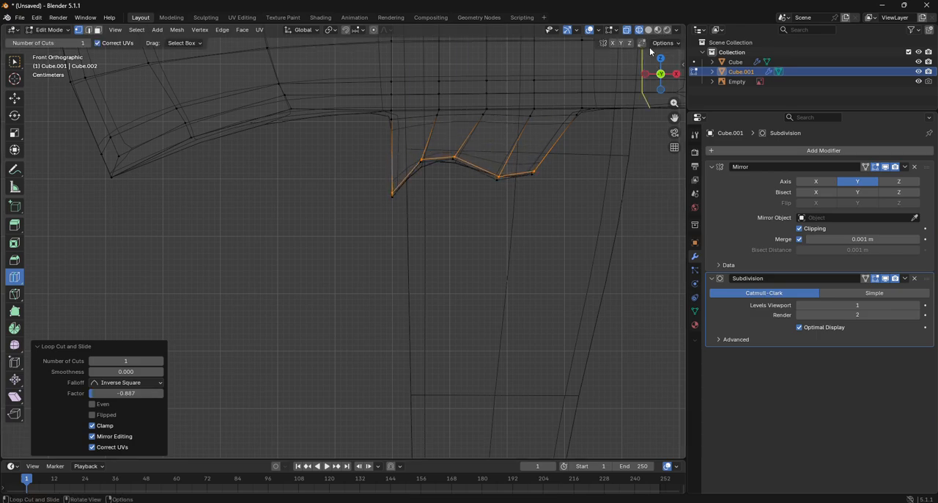
- Switch to solid shading in Object Mode and shade the axe head smooth
{"action": "key", "text": "alt+z"}
{"action": "left_click", "coordinate": [50, 29]}
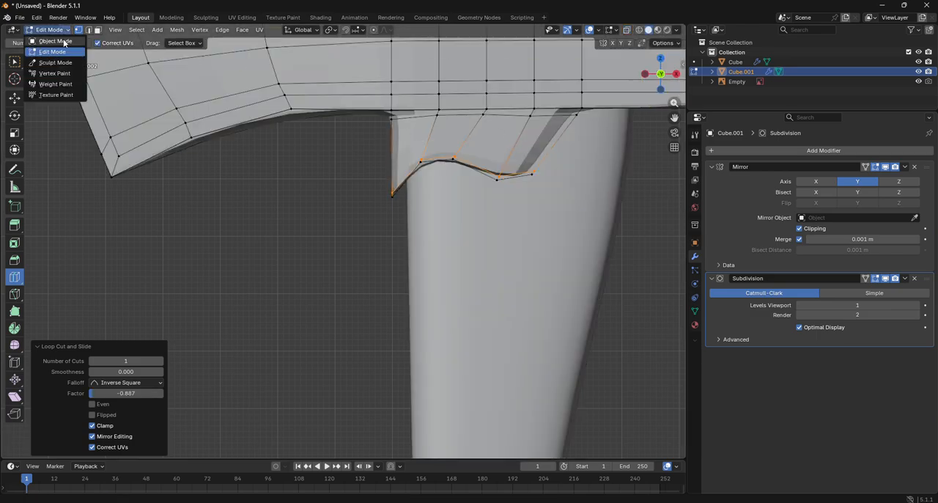
{"action": "left_click", "coordinate": [55, 41]}
{"action": "key", "text": "KP_1"}
{"action": "left_click", "coordinate": [394, 156]}
{"action": "right_click", "coordinate": [394, 156]}
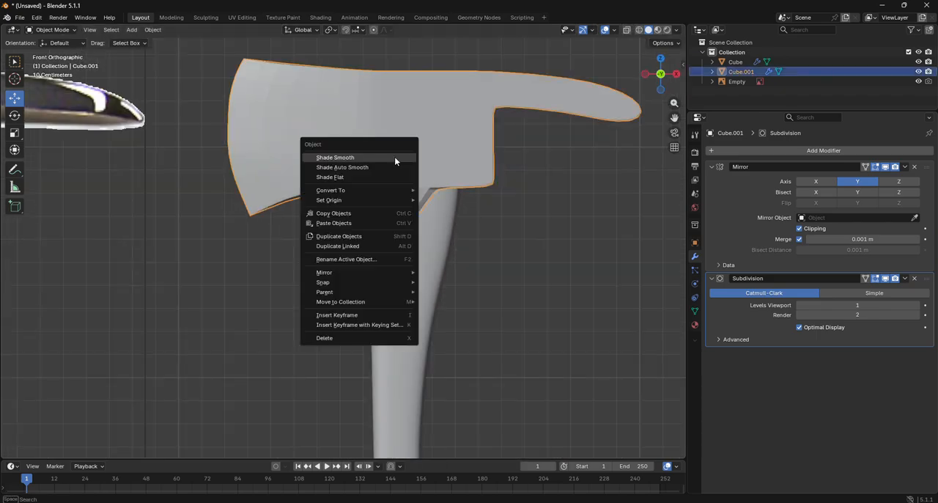
{"action": "left_click", "coordinate": [395, 158]}
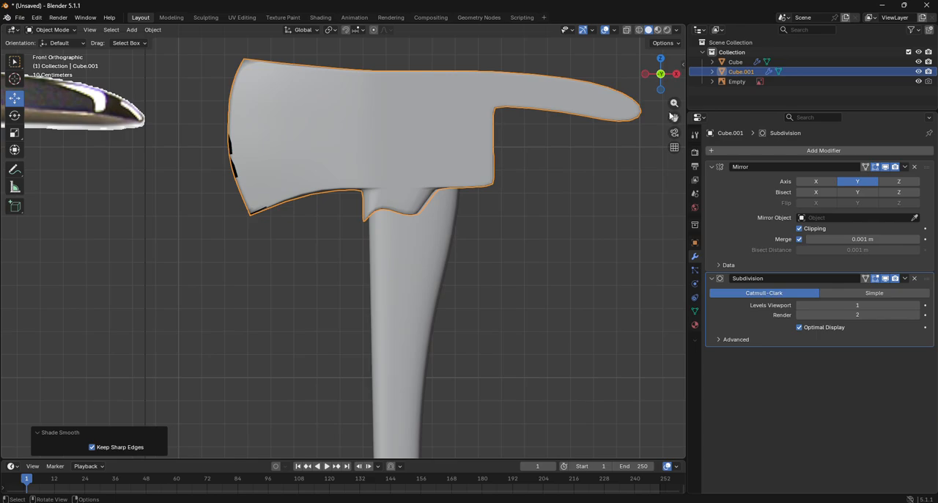
- Add a loop cut around the head's outer edge at factor -0.584, then return to Object Mode
{"action": "left_click_drag", "start_coordinate": [664, 77], "coordinate": [308, 122]}
{"action": "left_click", "coordinate": [52, 30]}
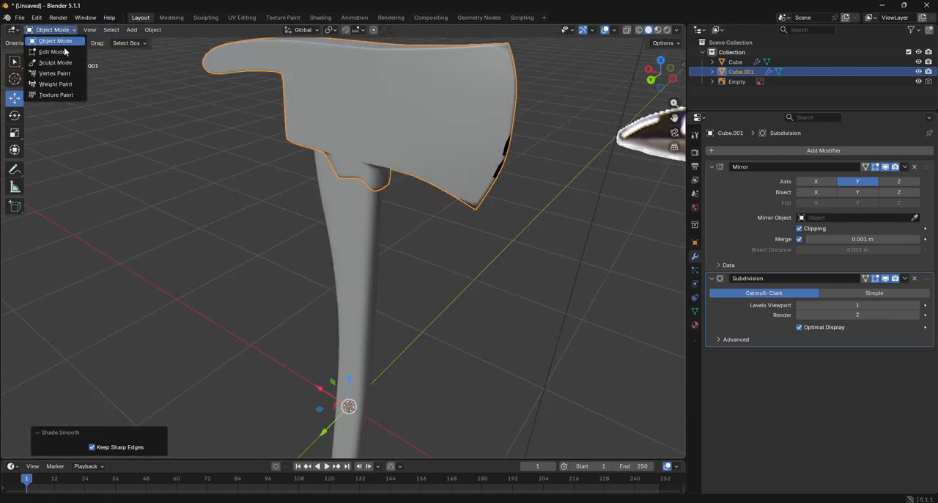
{"action": "left_click", "coordinate": [55, 52]}
{"action": "mouse_move", "coordinate": [651, 71]}
{"action": "left_mouse_down"}
{"action": "mouse_move", "coordinate": [682, 77]}
{"action": "mouse_move", "coordinate": [649, 67]}
{"action": "left_mouse_up"}
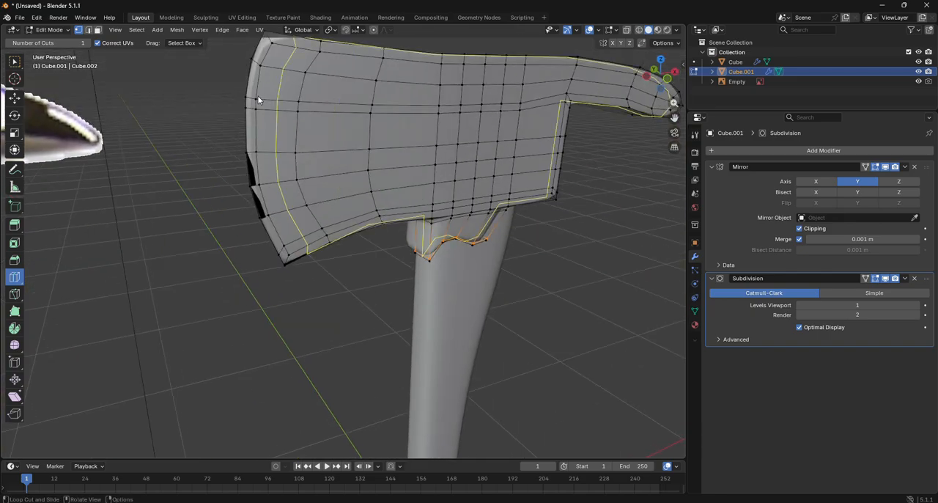
{"action": "mouse_move", "coordinate": [257, 99]}
{"action": "left_mouse_down"}
{"action": "mouse_move", "coordinate": [228, 98]}
{"action": "mouse_move", "coordinate": [247, 99]}
{"action": "left_mouse_up"}
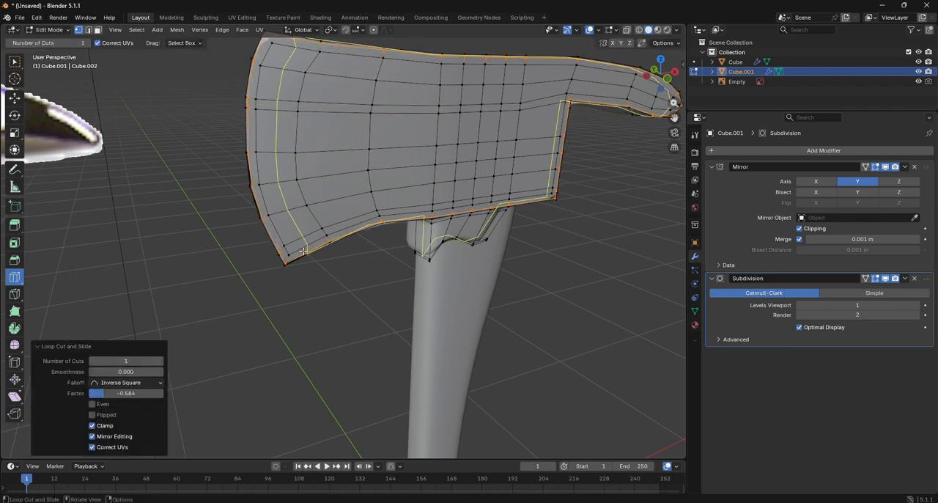
{"action": "left_click", "coordinate": [48, 30]}
{"action": "left_click", "coordinate": [48, 43]}
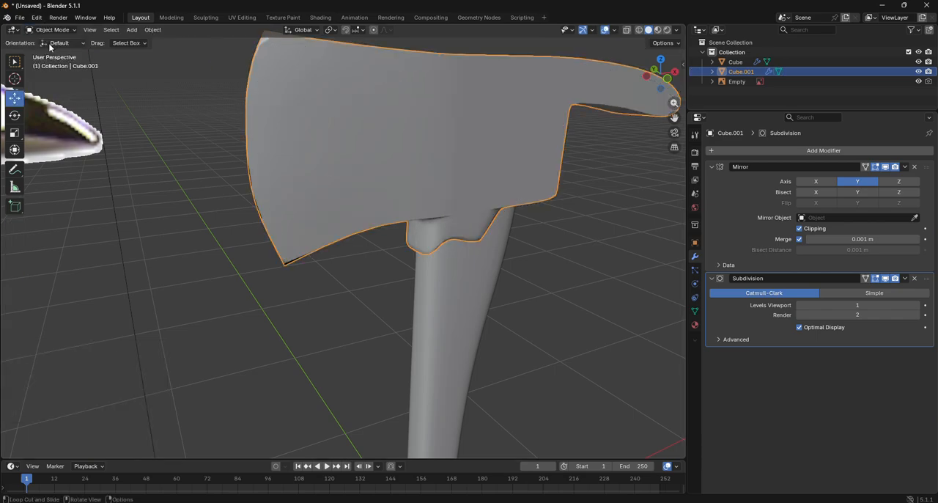
- Set the head's Subdivision viewport level to 2 and check the whole axe against the reference in front view
{"action": "left_click", "coordinate": [169, 173]}
{"action": "left_click", "coordinate": [280, 193]}
{"action": "left_click_drag", "start_coordinate": [664, 74], "coordinate": [694, 74]}
{"action": "left_click", "coordinate": [662, 210]}
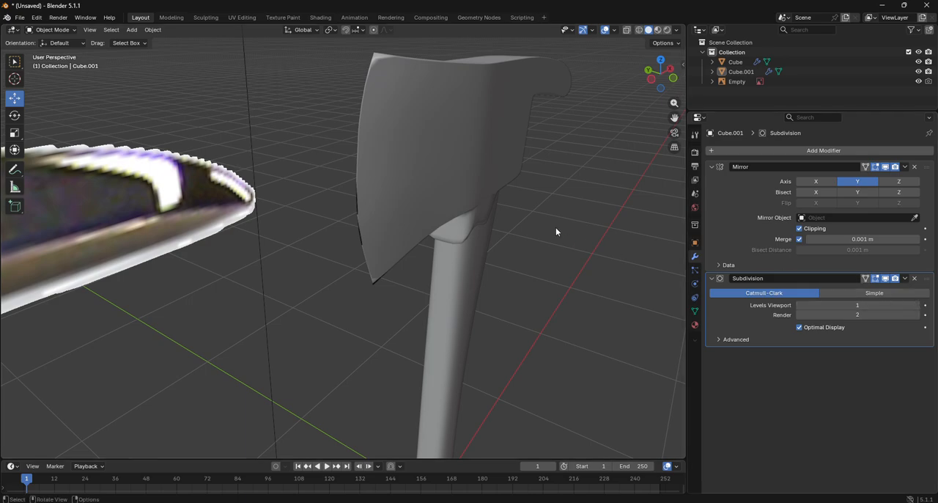
{"action": "left_click", "coordinate": [444, 176]}
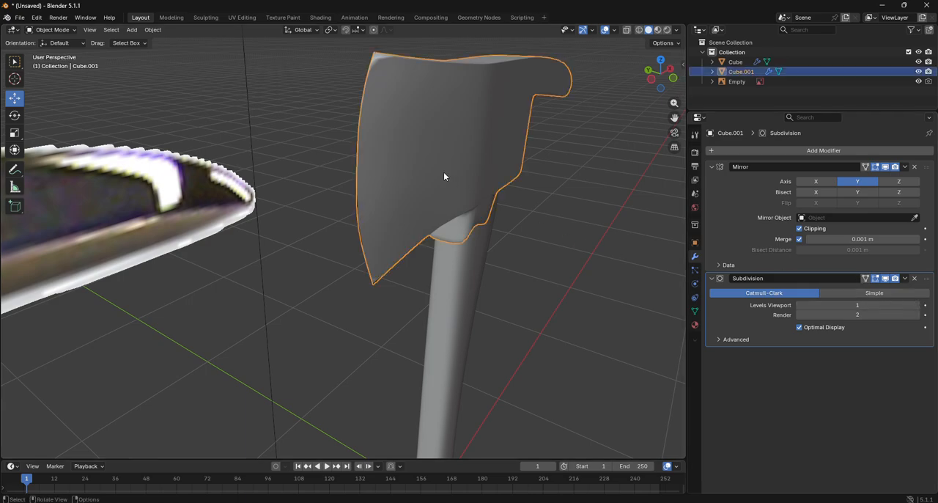
{"action": "left_click", "coordinate": [917, 305]}
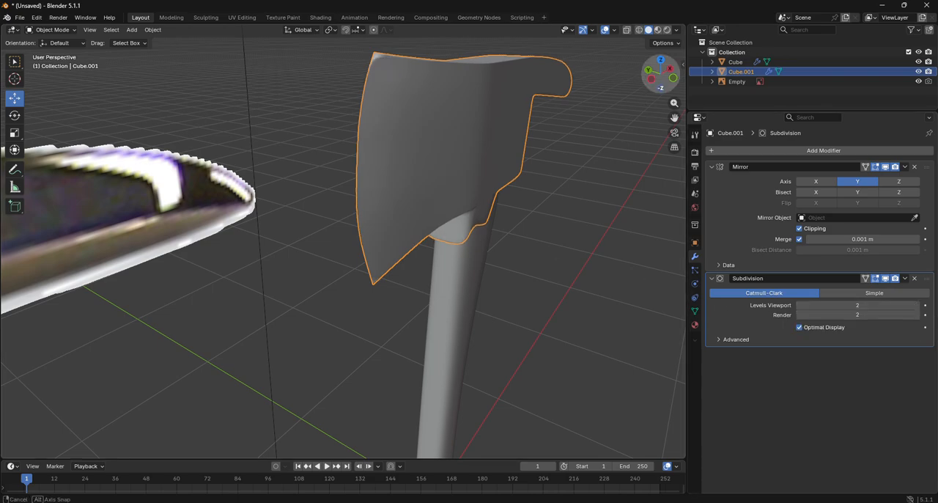
{"action": "left_click_drag", "start_coordinate": [662, 76], "coordinate": [620, 78]}
{"action": "left_click", "coordinate": [619, 210]}
{"action": "left_click", "coordinate": [655, 68]}
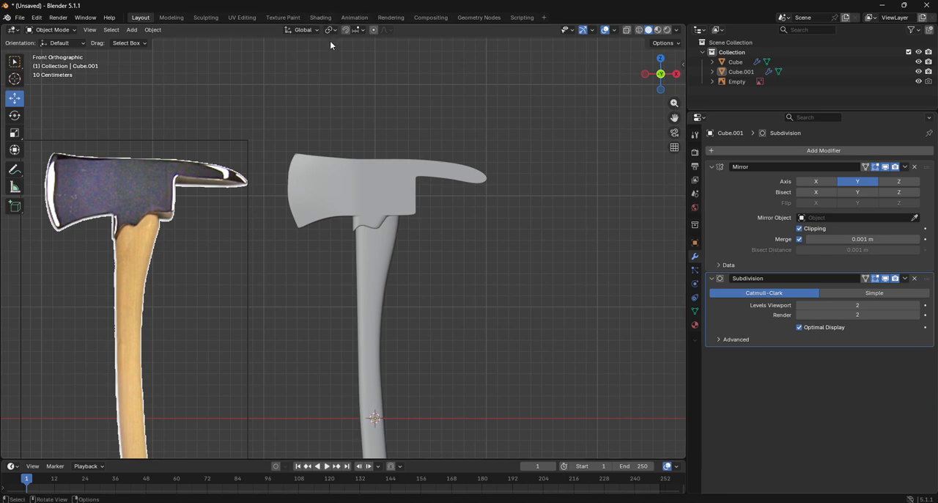
- Set the render engine to Cycles with GPU Compute as the device
{"action": "left_click", "coordinate": [695, 152]}
{"action": "left_click", "coordinate": [802, 151]}
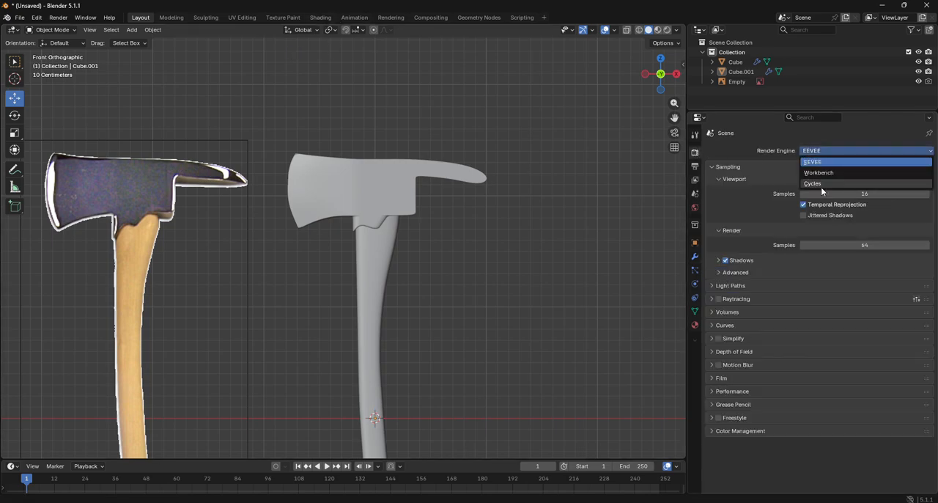
{"action": "left_click", "coordinate": [821, 186]}
{"action": "left_click", "coordinate": [819, 164]}
{"action": "left_click", "coordinate": [821, 186]}
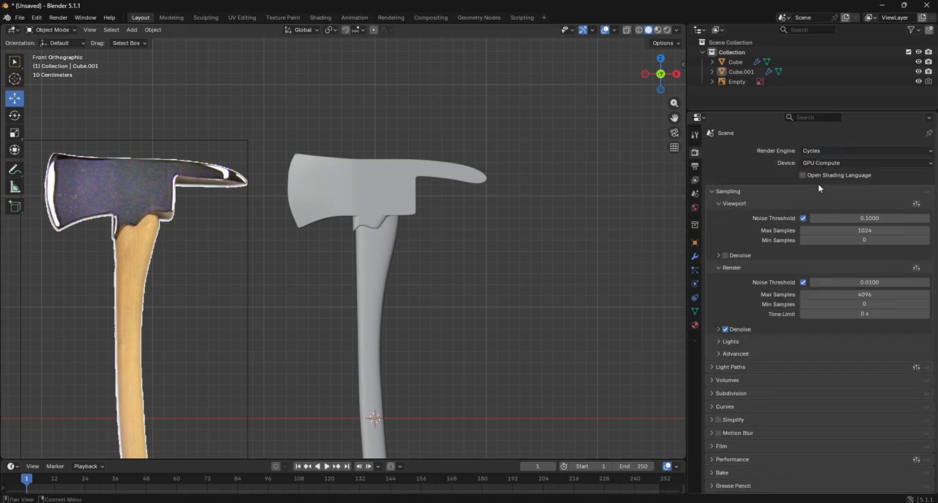
- Open the Shading workspace in front view and create a new material for the axe handle
{"action": "left_click", "coordinate": [316, 19]}
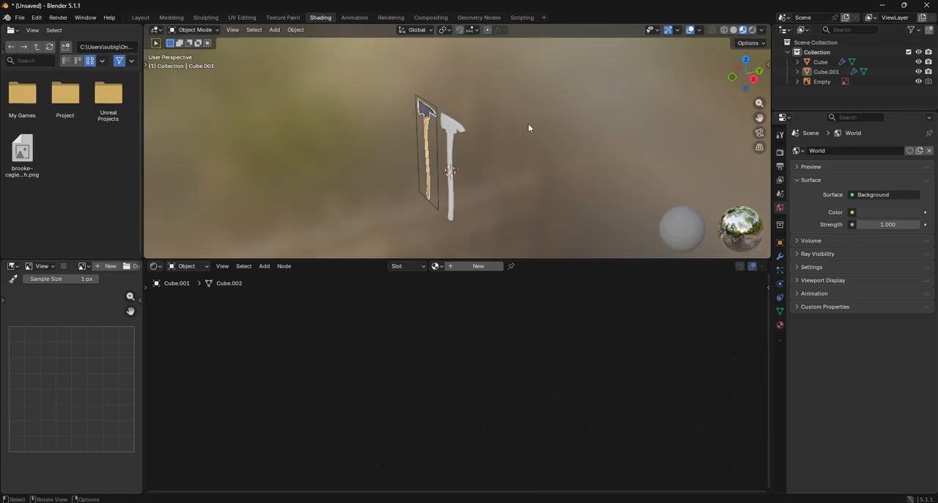
{"action": "key", "text": "KP_1"}
{"action": "left_click", "coordinate": [453, 166]}
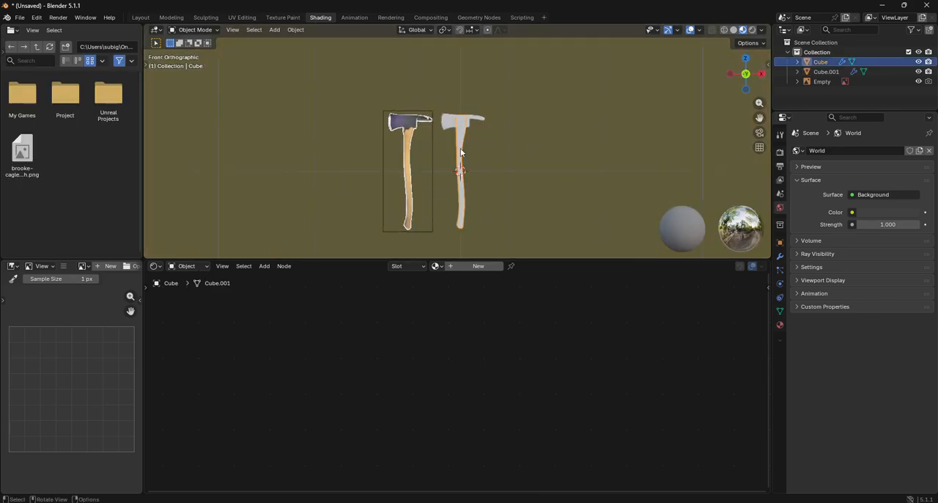
{"action": "scroll", "coordinate": [462, 191], "scroll_direction": "up", "scroll_amount": 6}
{"action": "left_click", "coordinate": [496, 268]}
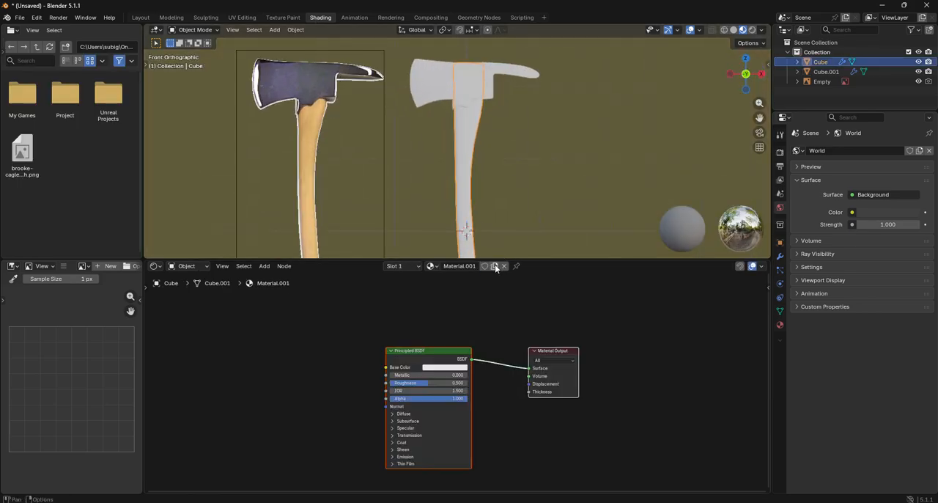
- Try to match the handle material's base colour by sampling the wooden handle in the reference image
{"action": "left_click", "coordinate": [431, 368]}
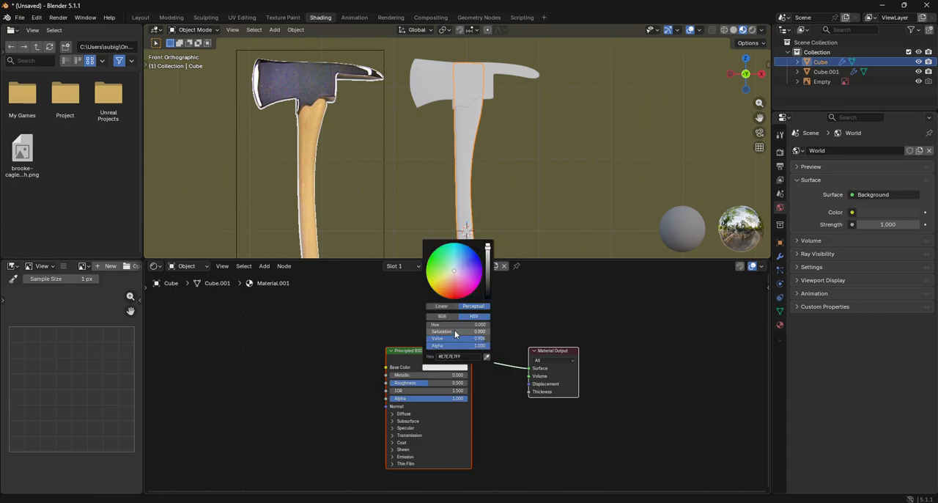
{"action": "left_click", "coordinate": [487, 355]}
{"action": "left_click", "coordinate": [314, 140]}
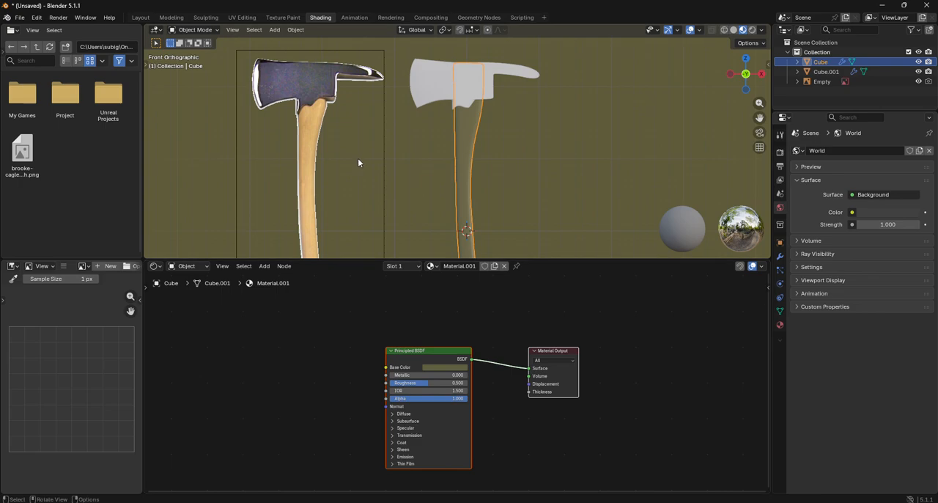
{"action": "scroll", "coordinate": [293, 172], "scroll_direction": "up", "scroll_amount": 5}
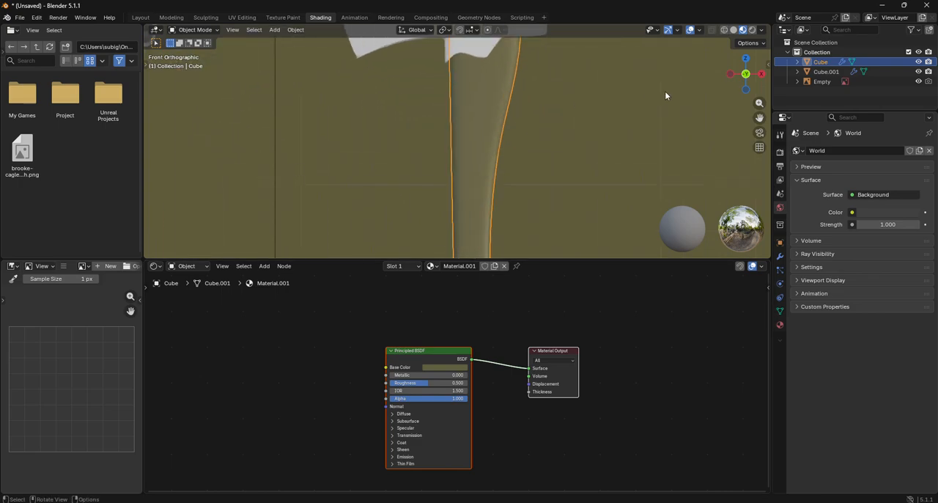
{"action": "left_click_drag", "start_coordinate": [757, 118], "coordinate": [937, 62]}
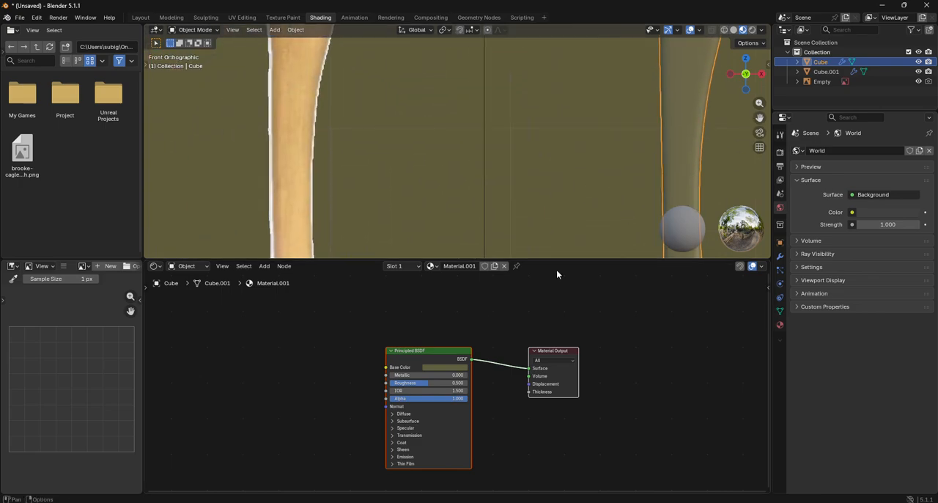
{"action": "left_click", "coordinate": [461, 368]}
{"action": "left_click", "coordinate": [486, 357]}
{"action": "left_click", "coordinate": [291, 147]}
{"action": "left_click", "coordinate": [822, 81]}
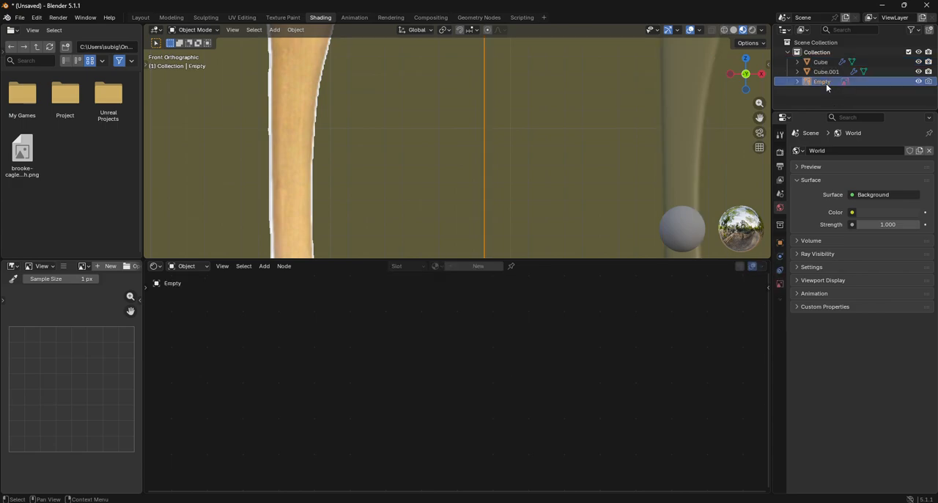
{"action": "right_click", "coordinate": [341, 148]}
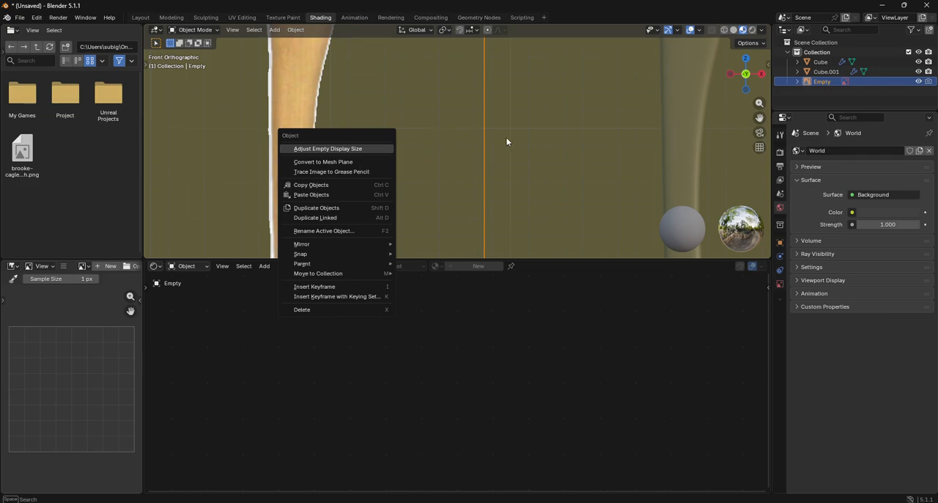
{"action": "key", "text": "Escape"}
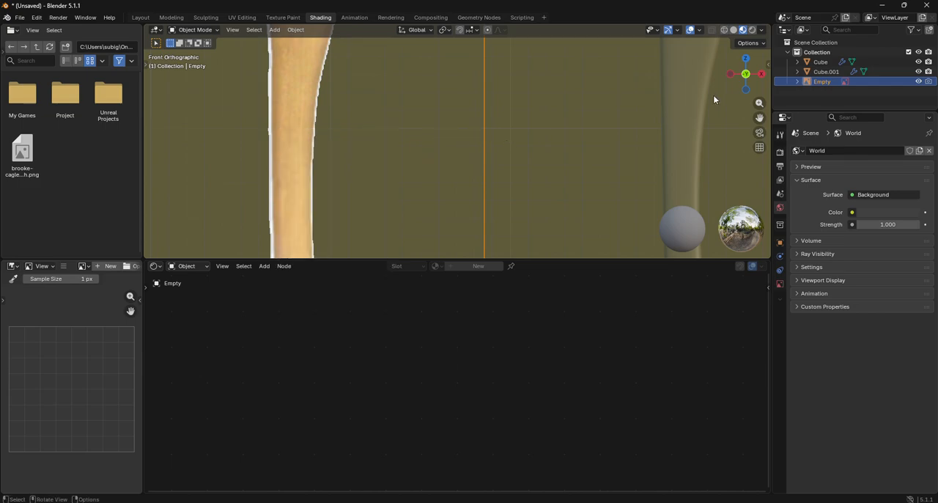
{"action": "left_click", "coordinate": [679, 112]}
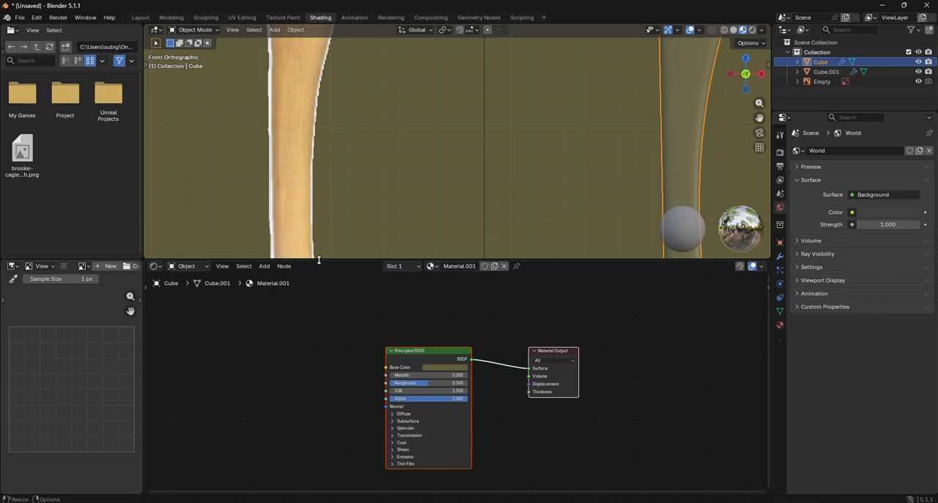
- Set the handle material's base colour to a wood tan with saturation 0.461 and value 0.708, and its roughness to 0.173
{"action": "left_click", "coordinate": [442, 368]}
{"action": "left_click_drag", "start_coordinate": [488, 282], "coordinate": [488, 242]}
{"action": "left_click_drag", "start_coordinate": [452, 285], "coordinate": [488, 263]}
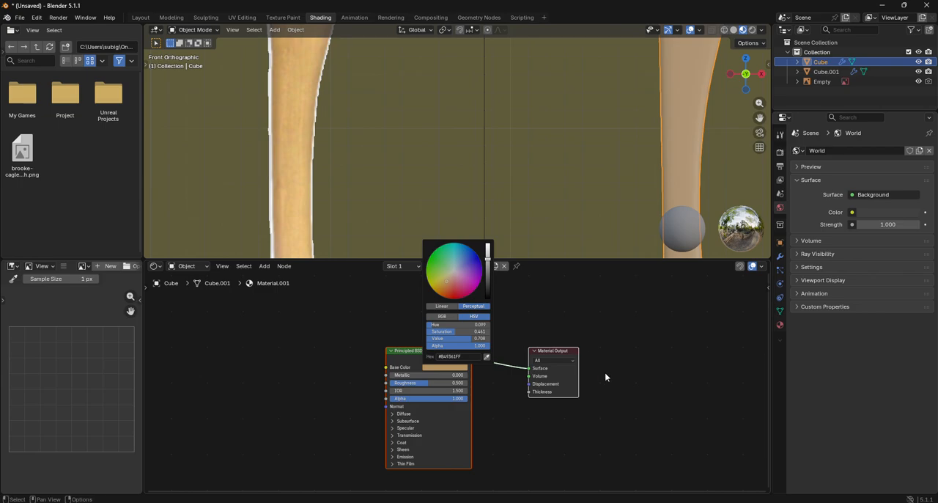
{"action": "scroll", "coordinate": [455, 379], "scroll_direction": "up", "scroll_amount": 3}
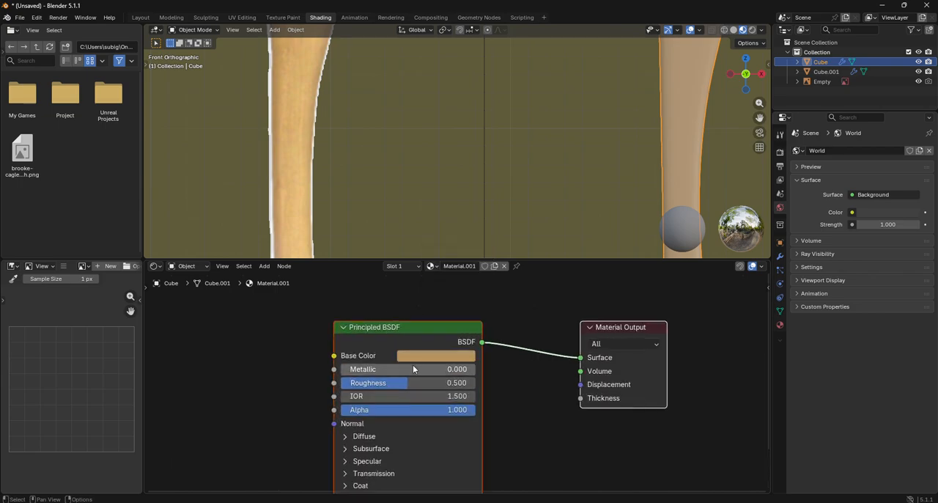
{"action": "left_click_drag", "start_coordinate": [432, 381], "coordinate": [379, 374]}
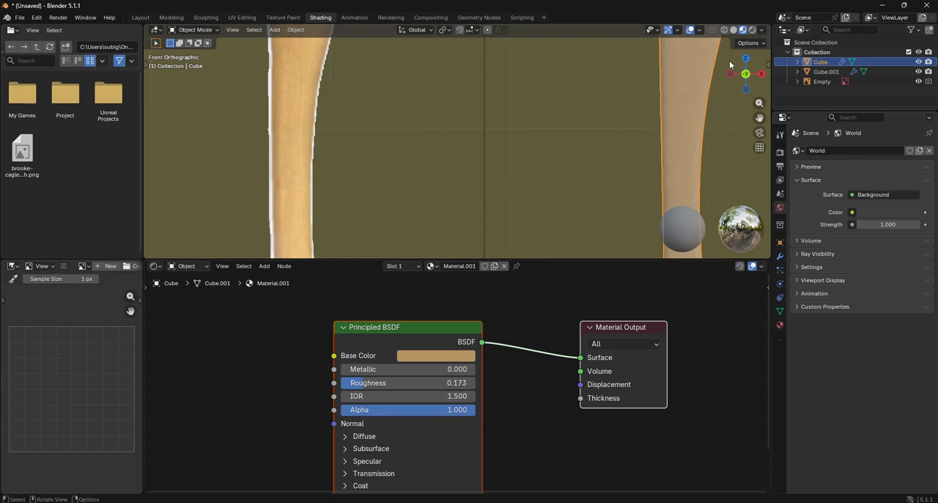
- Show the viewport in rendered shading and add an area light to the scene
{"action": "left_click", "coordinate": [752, 32]}
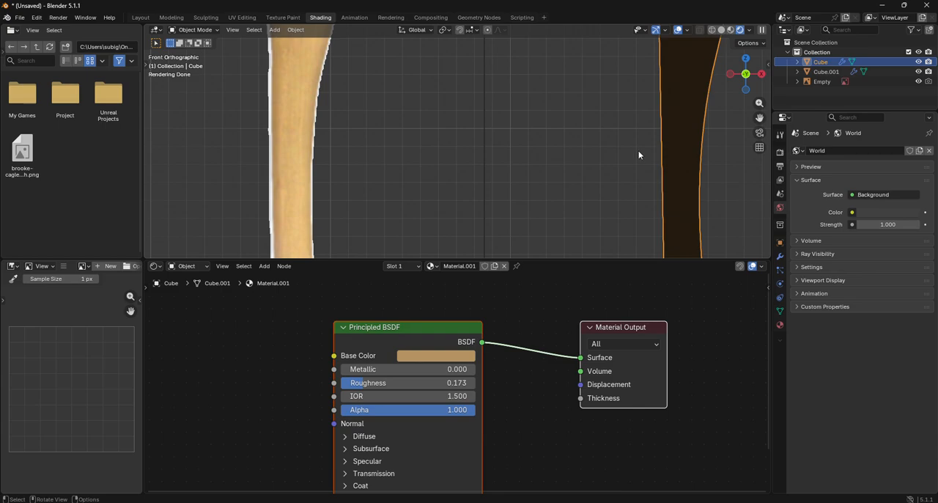
{"action": "scroll", "coordinate": [638, 150], "scroll_direction": "down", "scroll_amount": 5}
{"action": "left_click", "coordinate": [274, 29]}
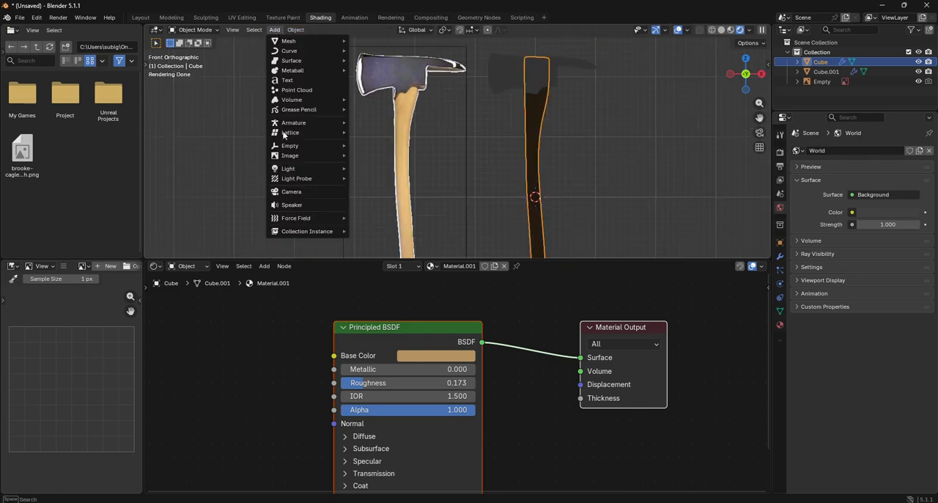
{"action": "mouse_move", "coordinate": [292, 170]}
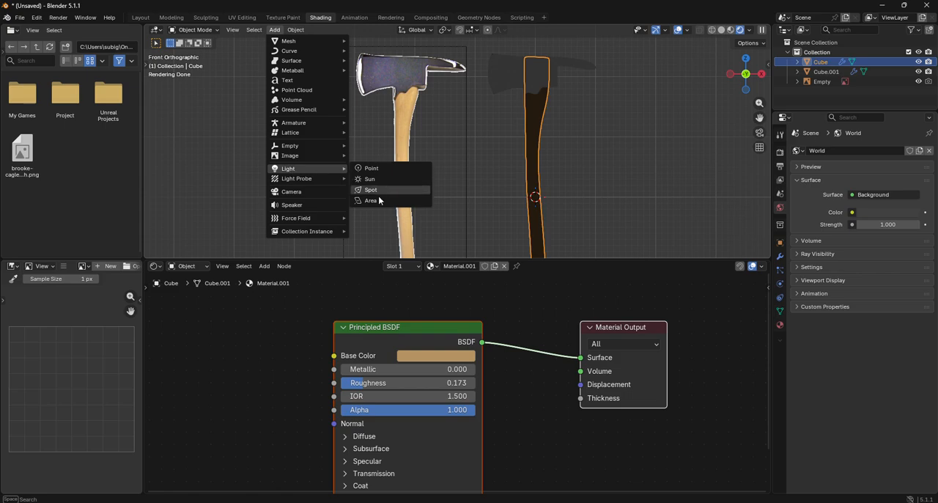
{"action": "left_click", "coordinate": [381, 201]}
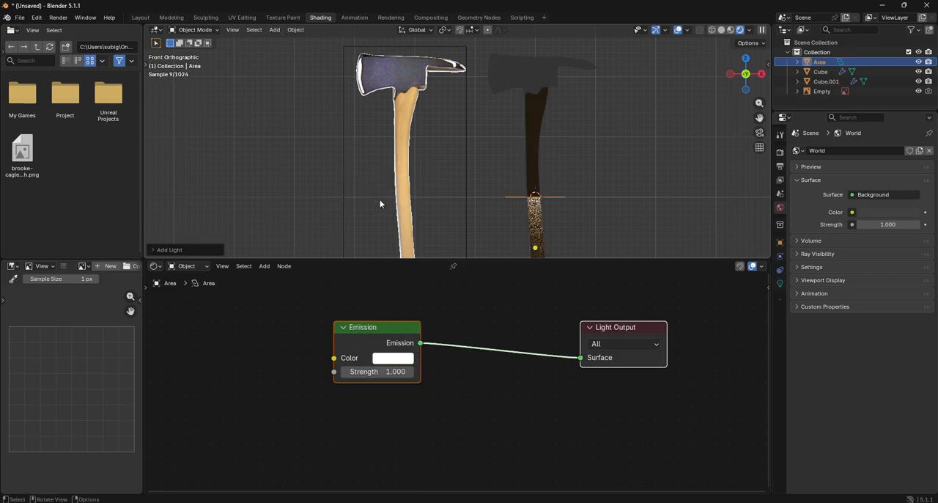
- Scale the area light up to about 5 times its size in left view
{"action": "left_click", "coordinate": [730, 74]}
{"action": "scroll", "coordinate": [593, 160], "scroll_direction": "down", "scroll_amount": 3}
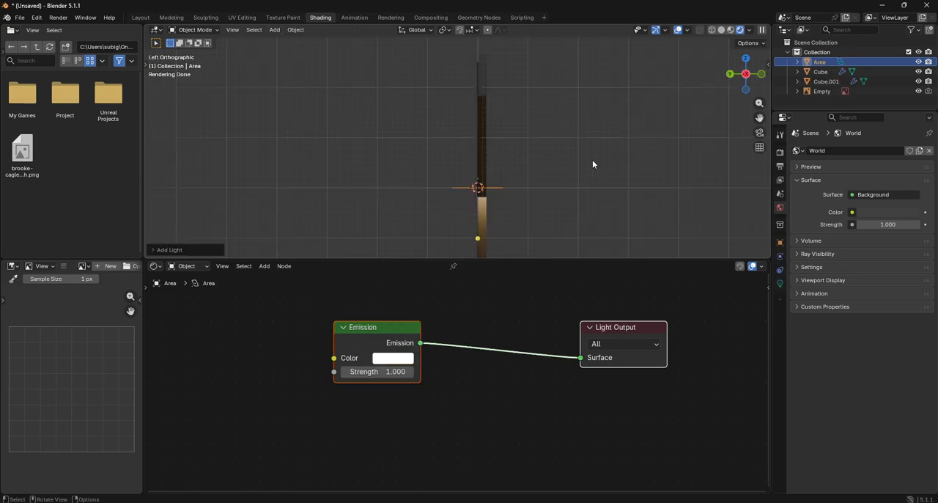
{"action": "key", "text": "s"}
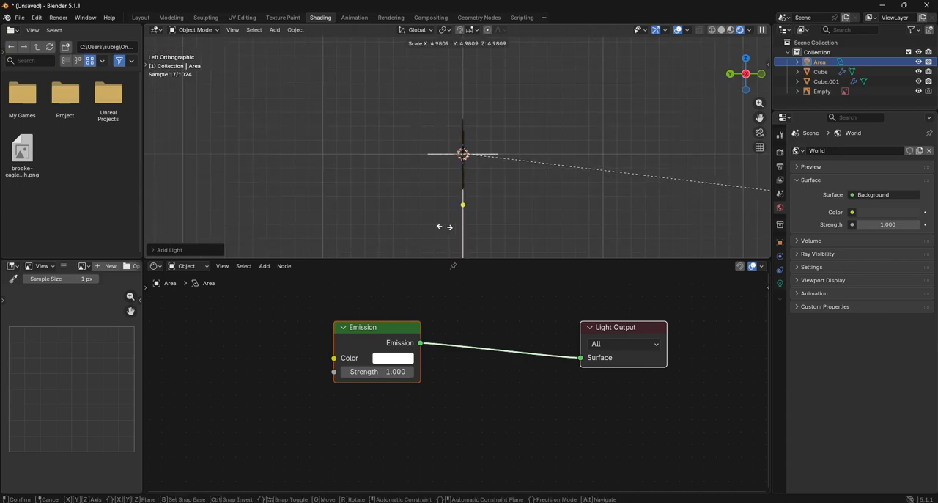
{"action": "left_click", "coordinate": [442, 223]}
- Rotate the area light about 90° to face the axe and move it out in front of the model
{"action": "key", "text": "r"}
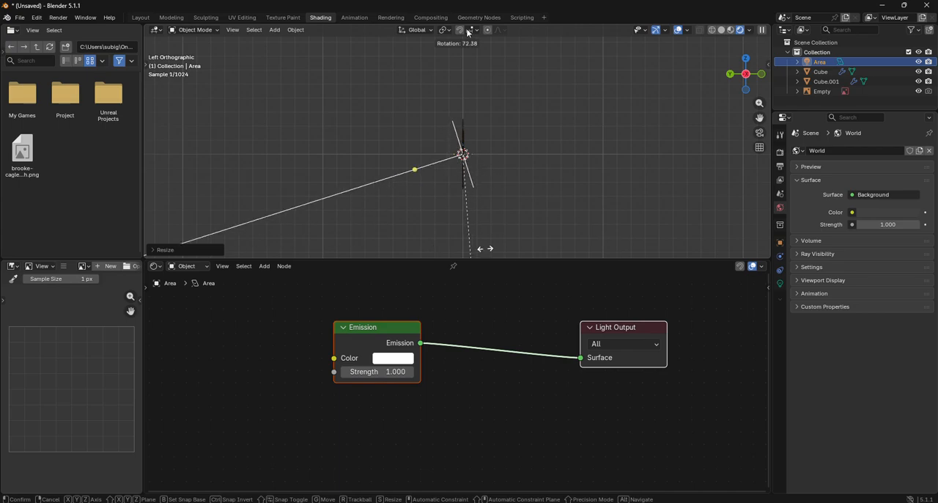
{"action": "left_click", "coordinate": [375, 66]}
{"action": "key", "text": "g"}
{"action": "left_click", "coordinate": [532, 135]}
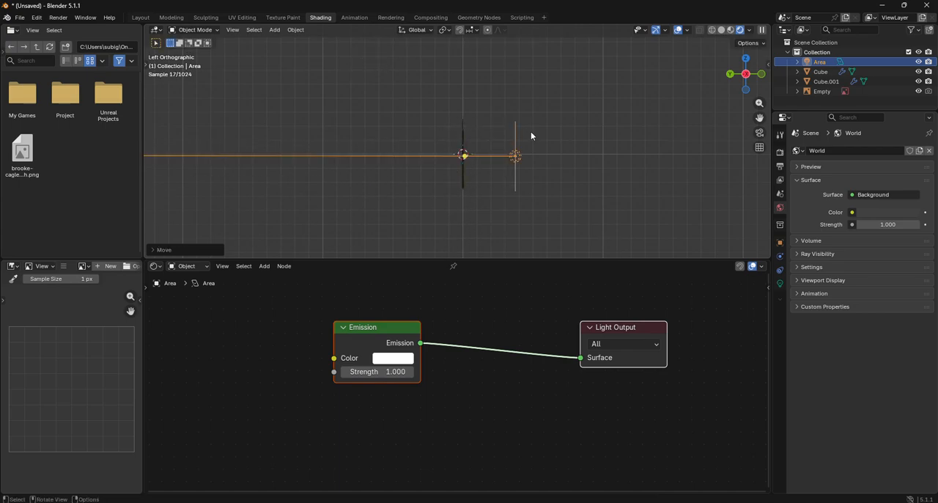
{"action": "left_click", "coordinate": [722, 104]}
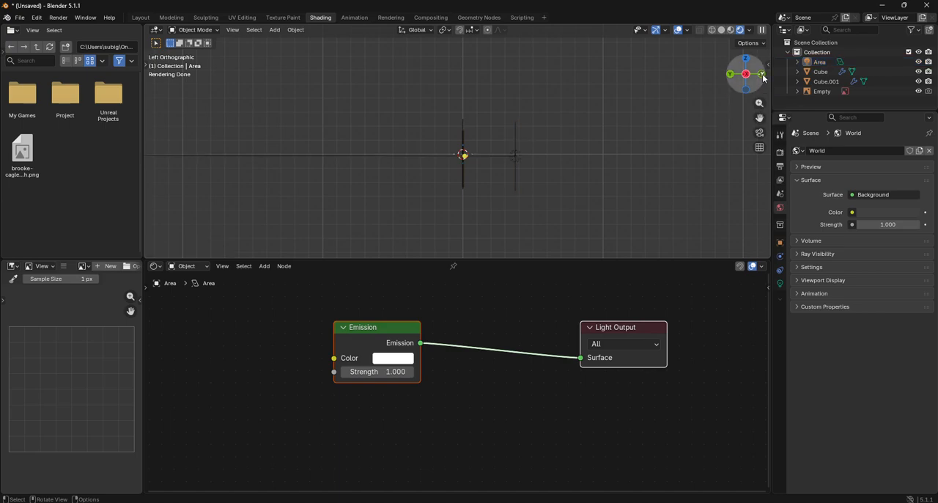
- Raise the area light's emission strength to 23.5 while viewing the axe from the front
{"action": "left_click", "coordinate": [762, 74]}
{"action": "scroll", "coordinate": [499, 170], "scroll_direction": "up", "scroll_amount": 6}
{"action": "left_click", "coordinate": [512, 157]}
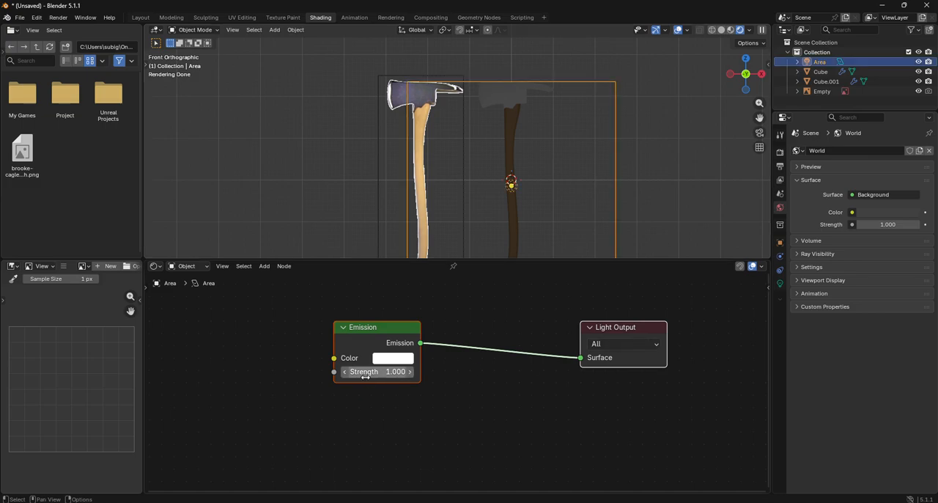
{"action": "left_click_drag", "start_coordinate": [365, 372], "coordinate": [531, 371]}
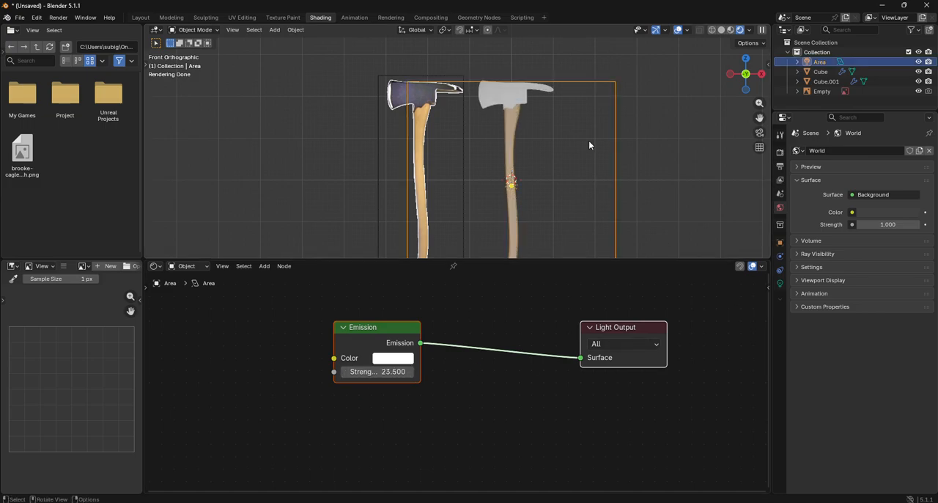
- Create a new material for the axe head and darken its base colour to a dark grey
{"action": "scroll", "coordinate": [593, 142], "scroll_direction": "up", "scroll_amount": 6}
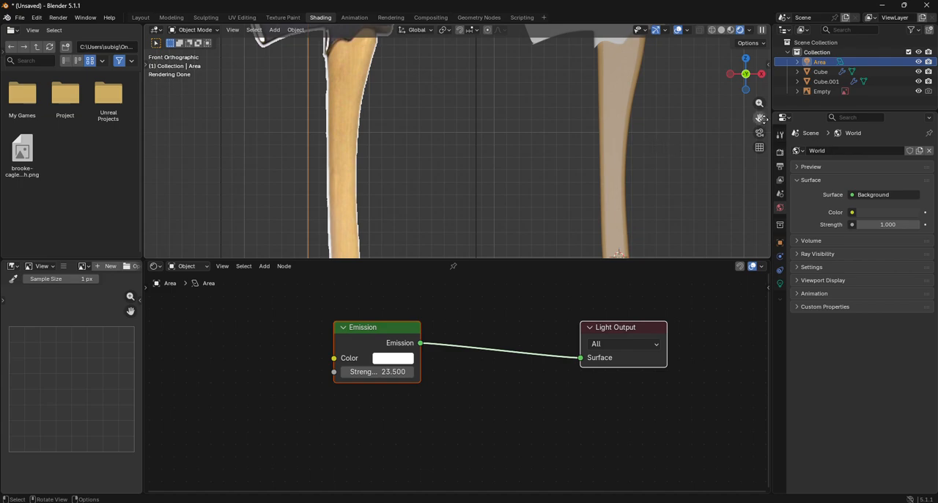
{"action": "left_click_drag", "start_coordinate": [759, 117], "coordinate": [661, 220]}
{"action": "left_click", "coordinate": [526, 97]}
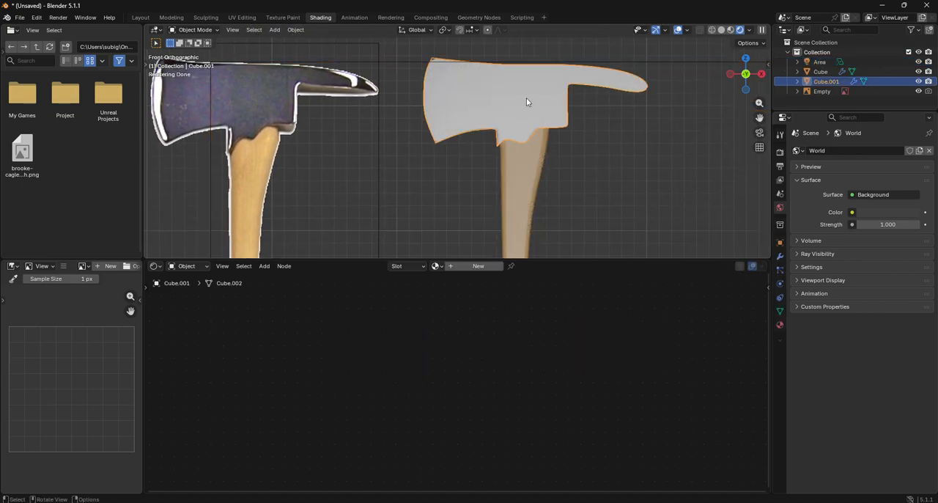
{"action": "left_click", "coordinate": [492, 266]}
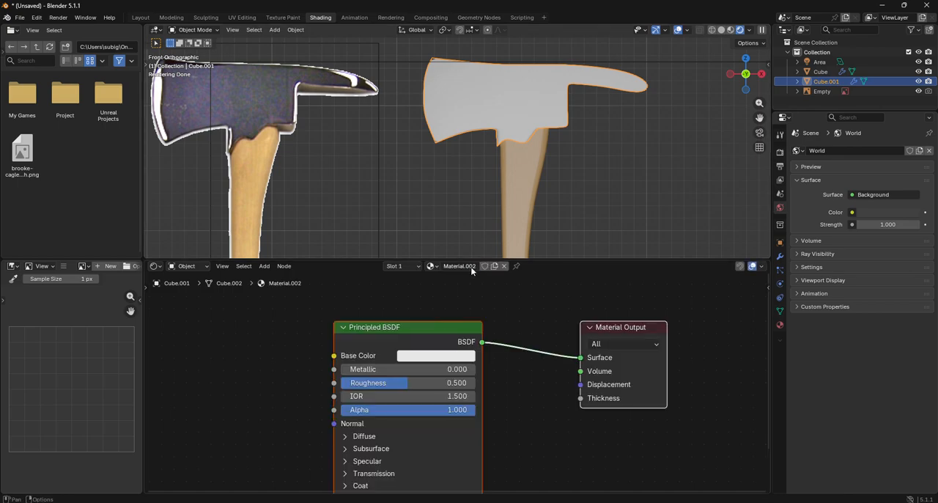
{"action": "left_click", "coordinate": [432, 359]}
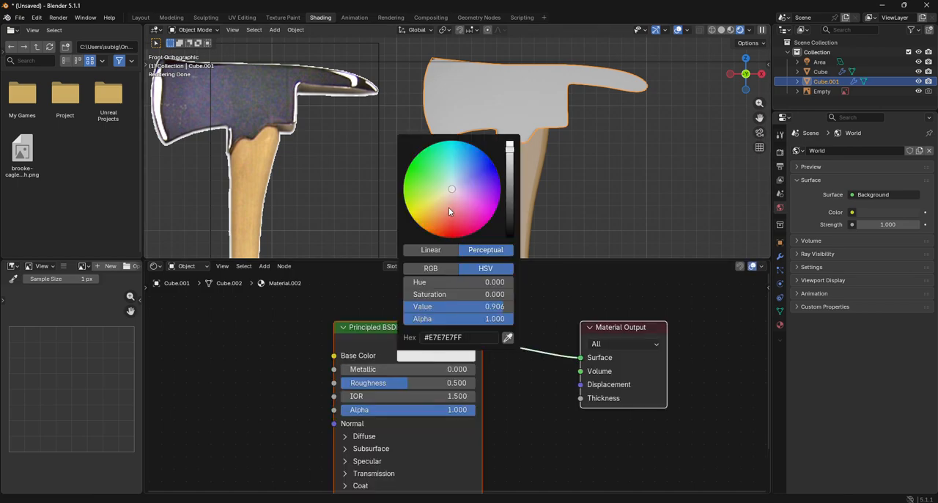
{"action": "left_click_drag", "start_coordinate": [510, 185], "coordinate": [509, 218]}
{"action": "left_click_drag", "start_coordinate": [509, 218], "coordinate": [514, 211]}
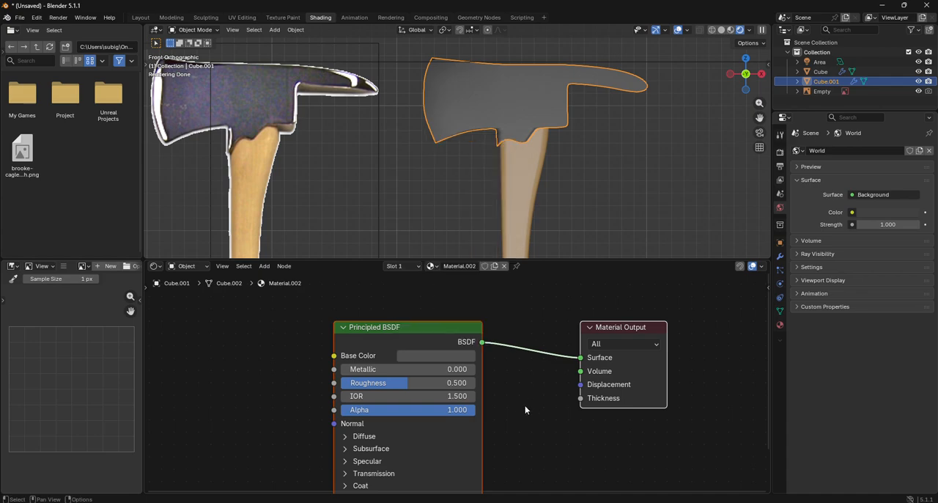
- Set the head material's metallic value to 1 and its roughness to 0.136
{"action": "middle_click_drag", "start_coordinate": [524, 405], "coordinate": [538, 324]}
{"action": "left_click", "coordinate": [469, 291]}
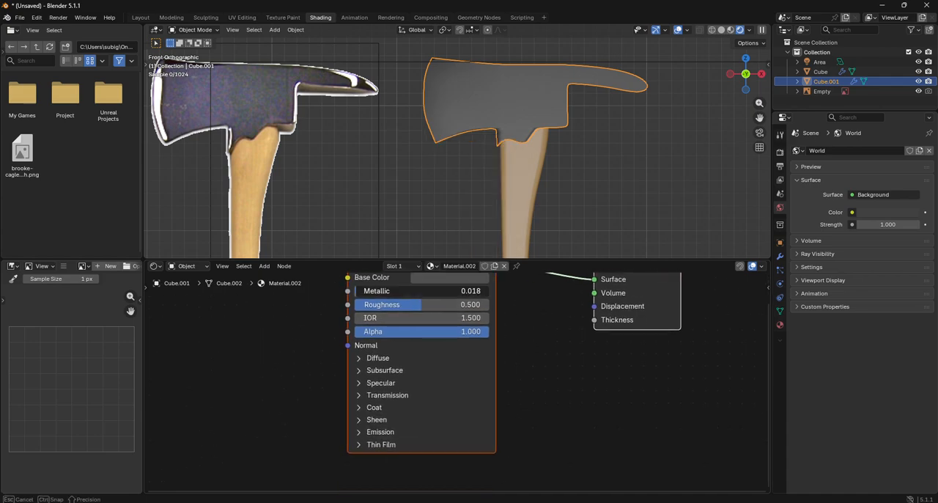
{"action": "type", "text": "1"}
{"action": "key", "text": "Return"}
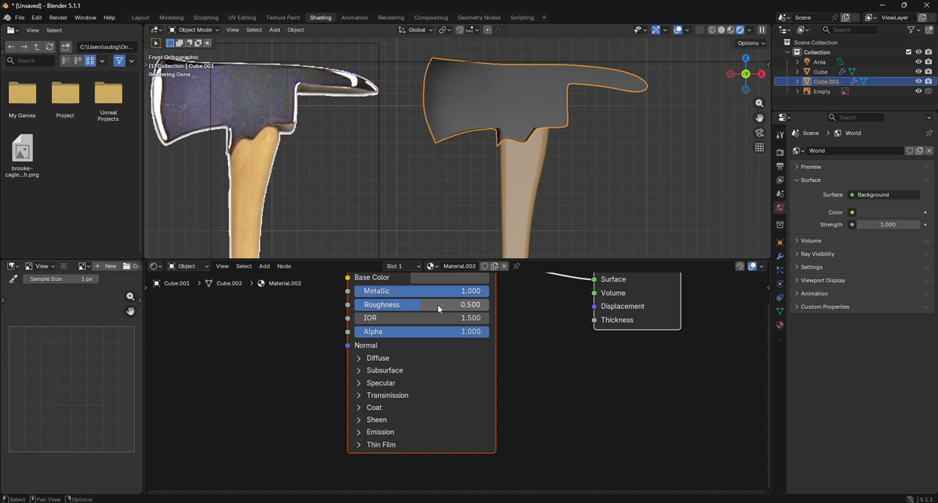
{"action": "left_click_drag", "start_coordinate": [438, 304], "coordinate": [373, 308]}
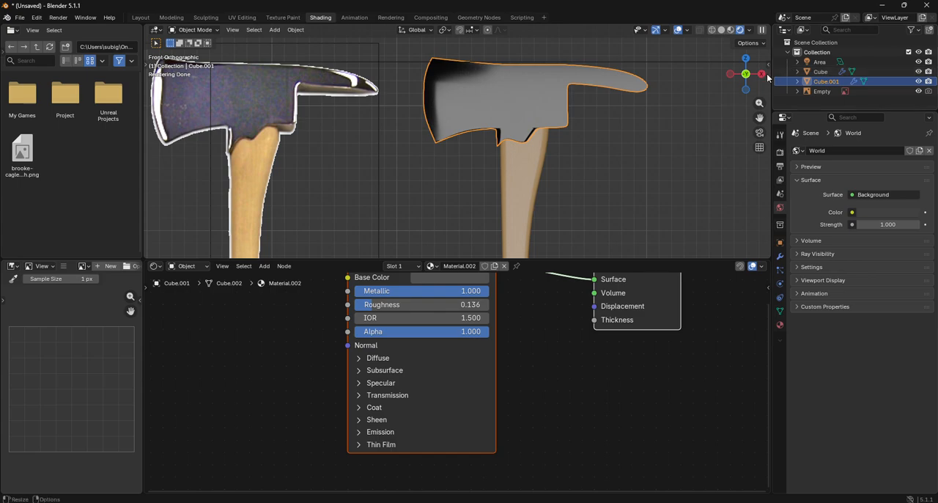
- Examine the axe head's shading and mesh in Edit Mode from several angles, then in wireframe and solid display in the Layout workspace
{"action": "left_click_drag", "start_coordinate": [746, 74], "coordinate": [748, 76]}
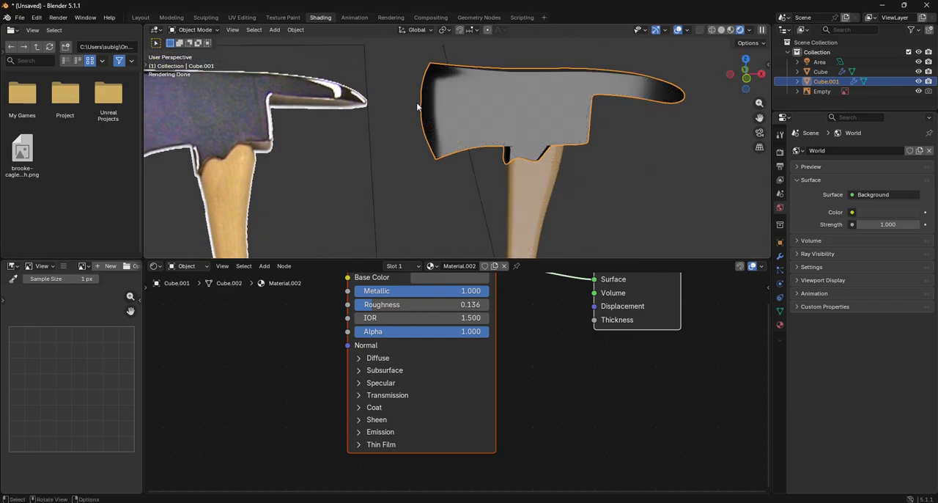
{"action": "left_click", "coordinate": [195, 29]}
{"action": "left_click", "coordinate": [195, 51]}
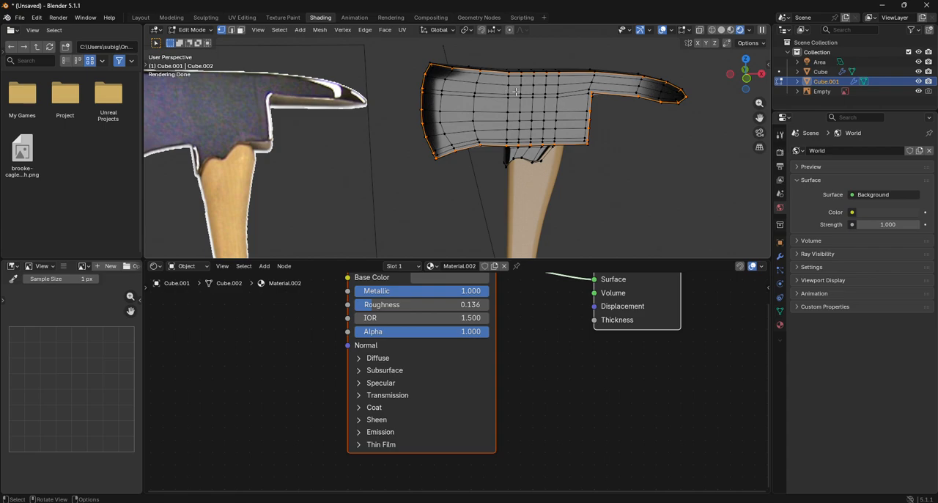
{"action": "left_click", "coordinate": [746, 77]}
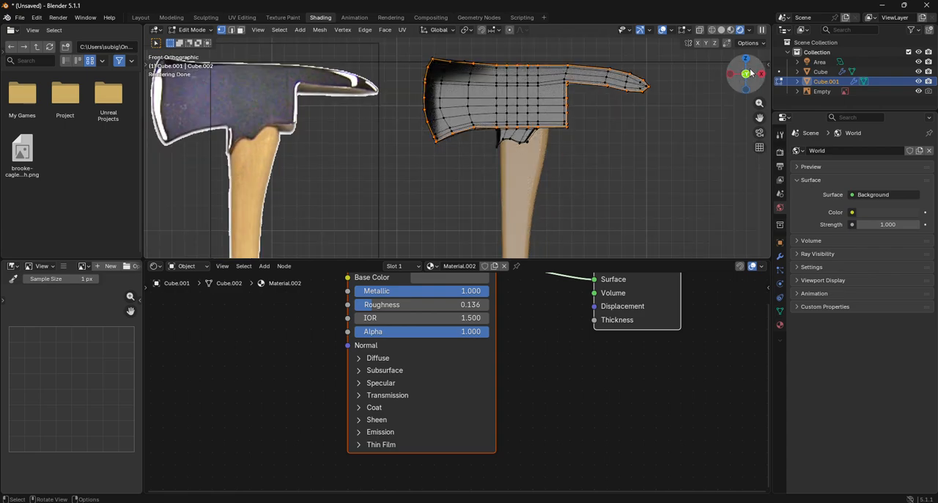
{"action": "mouse_move", "coordinate": [751, 74]}
{"action": "left_mouse_down"}
{"action": "mouse_move", "coordinate": [822, 85]}
{"action": "mouse_move", "coordinate": [834, 126]}
{"action": "mouse_move", "coordinate": [823, 170]}
{"action": "mouse_move", "coordinate": [746, 94]}
{"action": "mouse_move", "coordinate": [686, 77]}
{"action": "mouse_move", "coordinate": [722, 86]}
{"action": "mouse_move", "coordinate": [667, 89]}
{"action": "mouse_move", "coordinate": [751, 79]}
{"action": "left_mouse_up"}
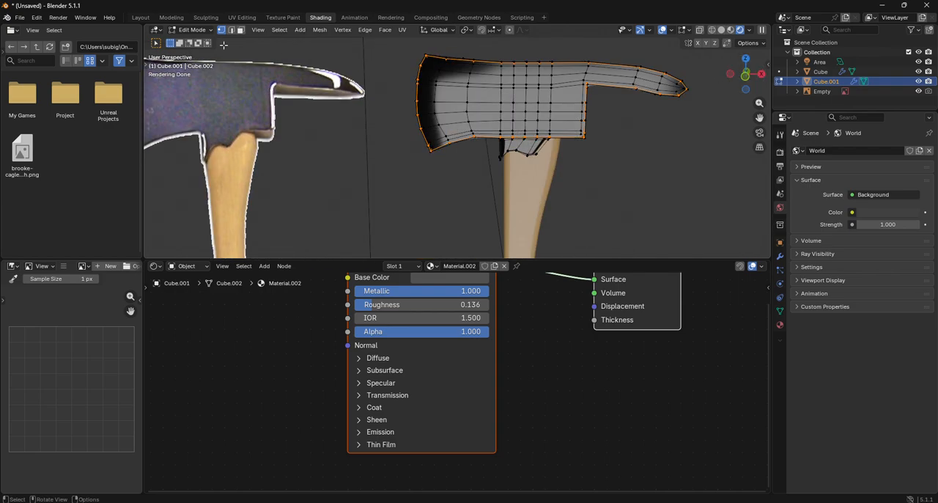
{"action": "left_click", "coordinate": [137, 18]}
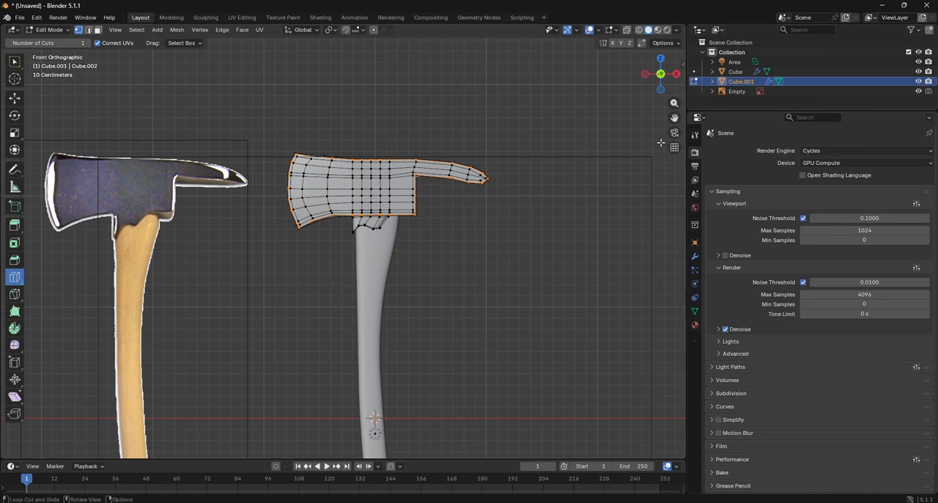
{"action": "left_click", "coordinate": [639, 31]}
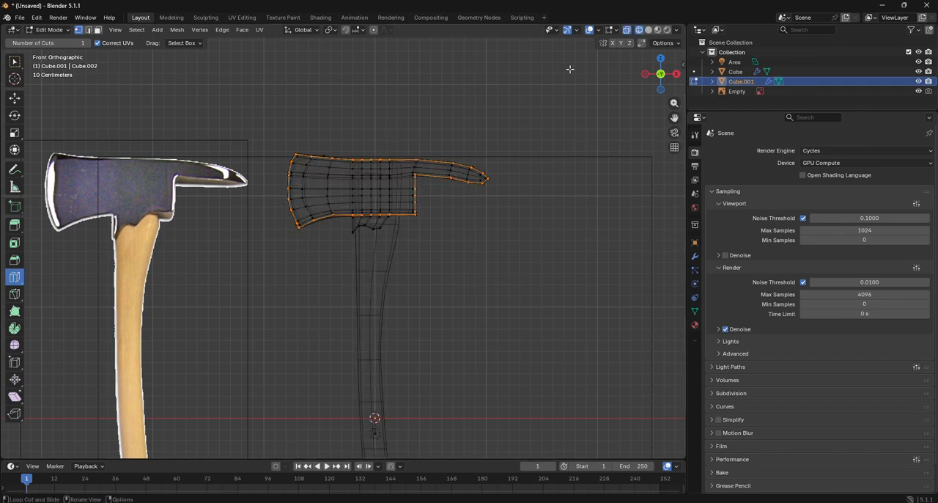
{"action": "left_click", "coordinate": [648, 31]}
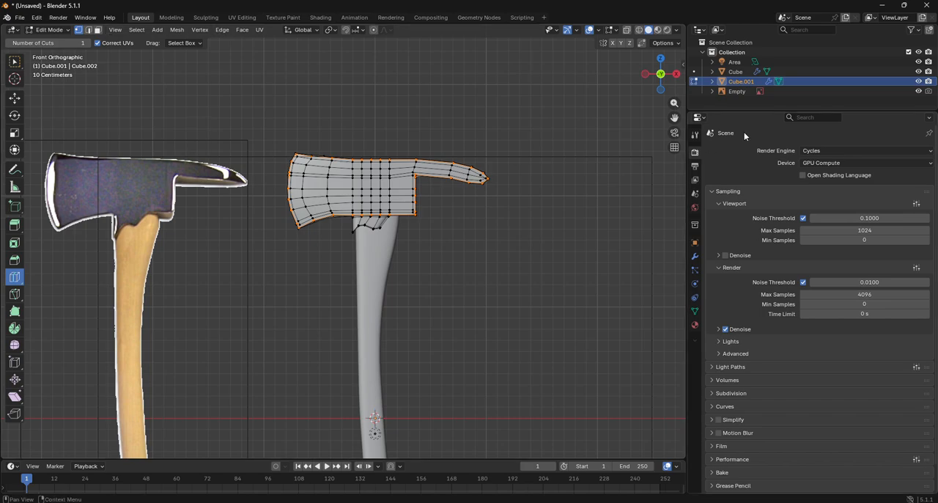
- Hide the reference image in the viewport and add a camera in Object Mode
{"action": "left_click", "coordinate": [917, 92]}
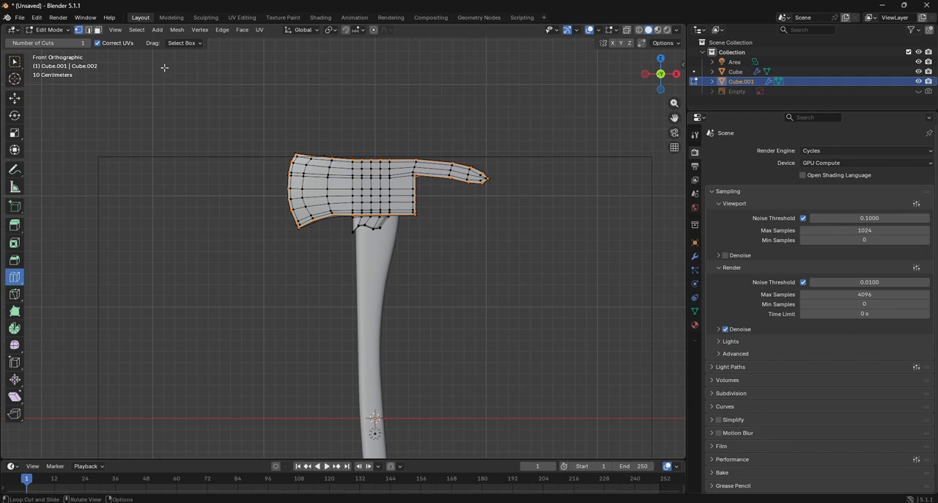
{"action": "left_click", "coordinate": [50, 30]}
{"action": "left_click", "coordinate": [45, 40]}
{"action": "left_click", "coordinate": [129, 30]}
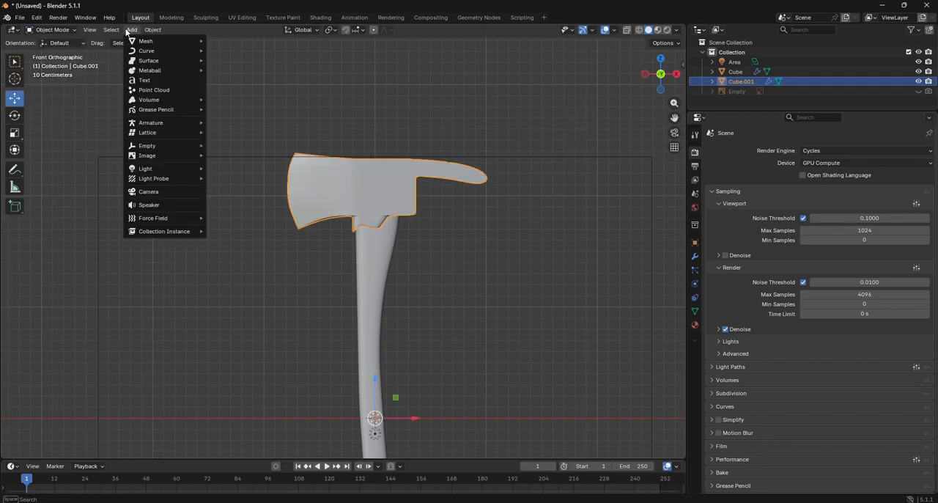
{"action": "left_click", "coordinate": [162, 192]}
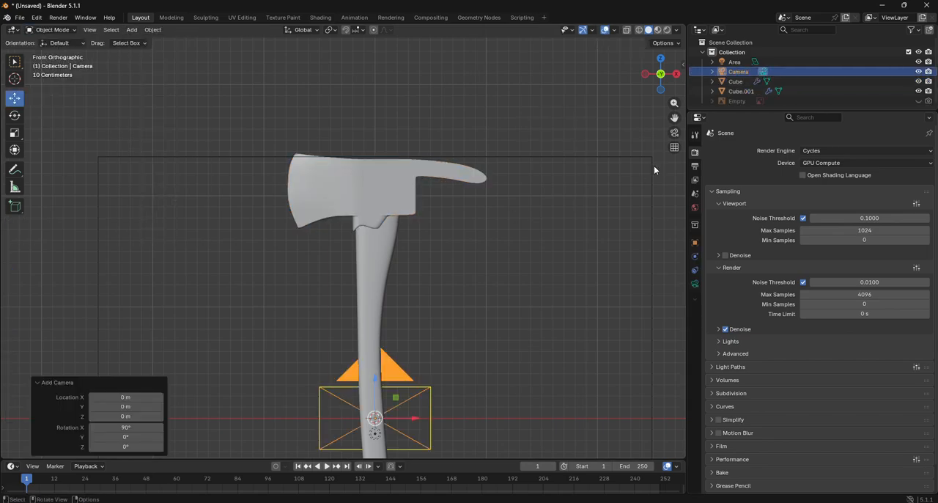
- Look through the new camera, lock it to the view, and pull it back until the whole axe is in frame
{"action": "key", "text": "KP_0"}
{"action": "left_click_drag", "start_coordinate": [683, 64], "coordinate": [636, 74]}
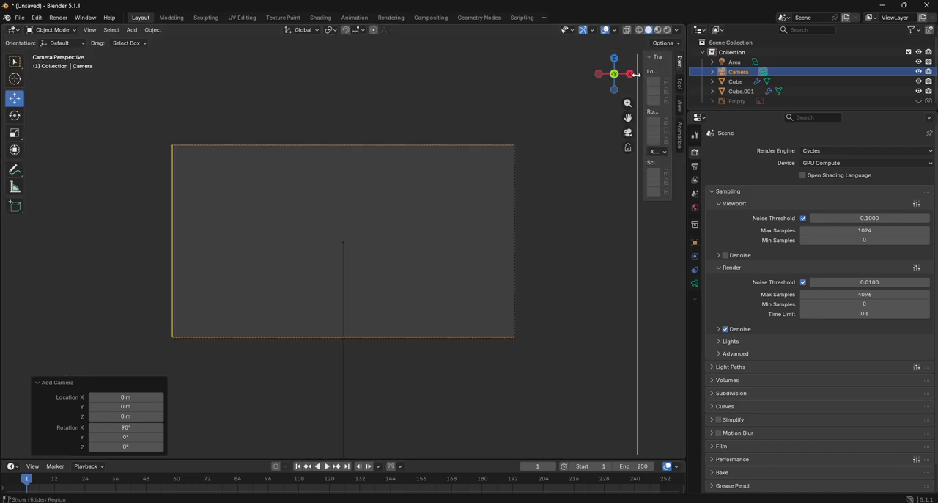
{"action": "left_click", "coordinate": [680, 106]}
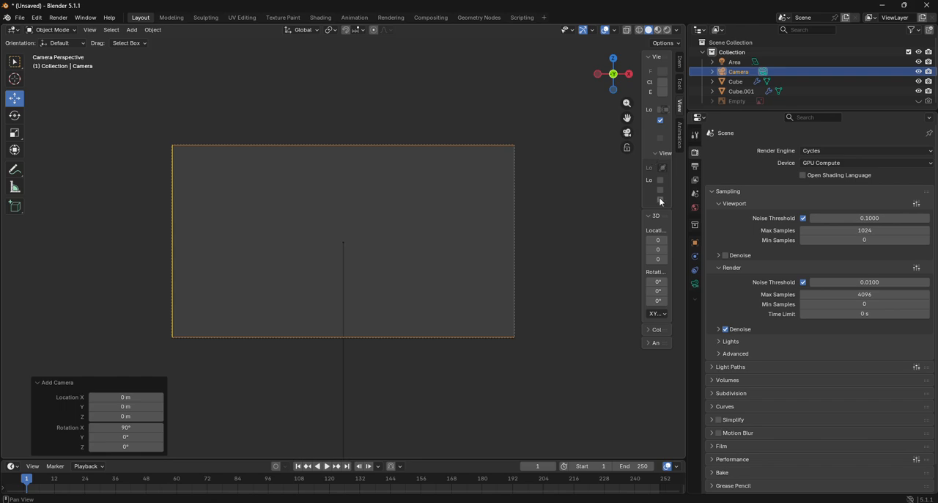
{"action": "left_click", "coordinate": [662, 190]}
{"action": "scroll", "coordinate": [418, 199], "scroll_direction": "down", "scroll_amount": 20}
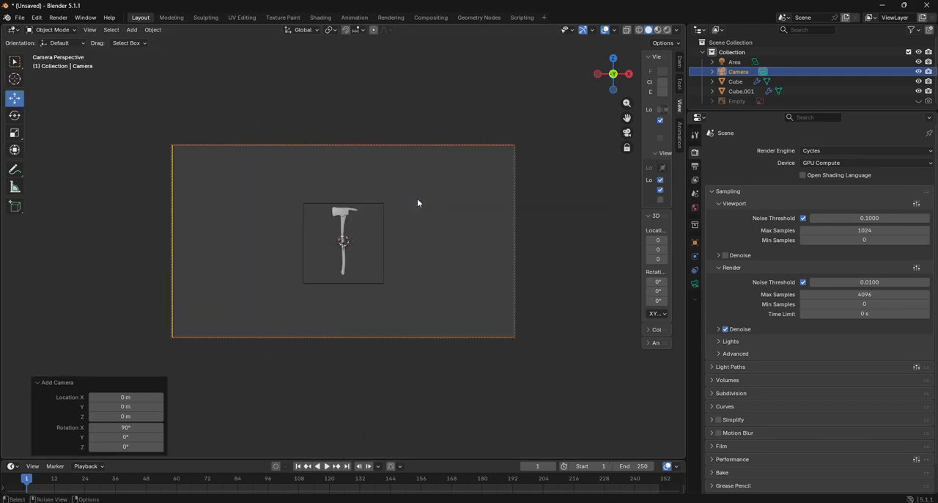
- Bring the camera closer until the axe nearly fills the frame's height, and unlock the camera from the view
{"action": "scroll", "coordinate": [418, 199], "scroll_direction": "up", "scroll_amount": 6}
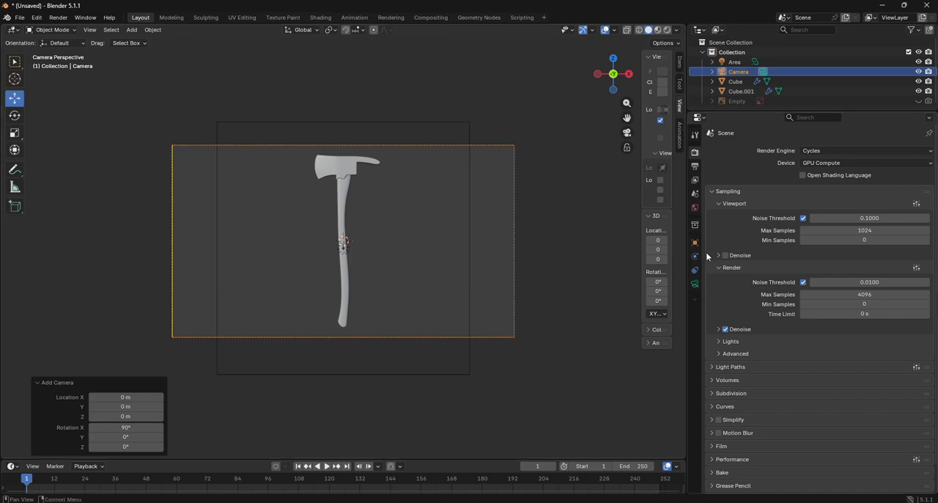
- Set the world's background surface color to black
{"action": "left_click", "coordinate": [695, 208]}
{"action": "left_click", "coordinate": [834, 214]}
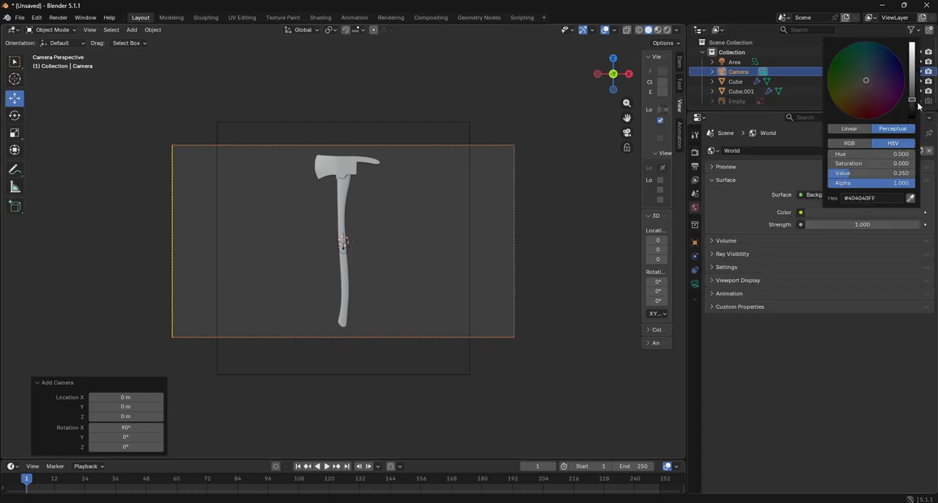
{"action": "left_click_drag", "start_coordinate": [915, 107], "coordinate": [915, 121]}
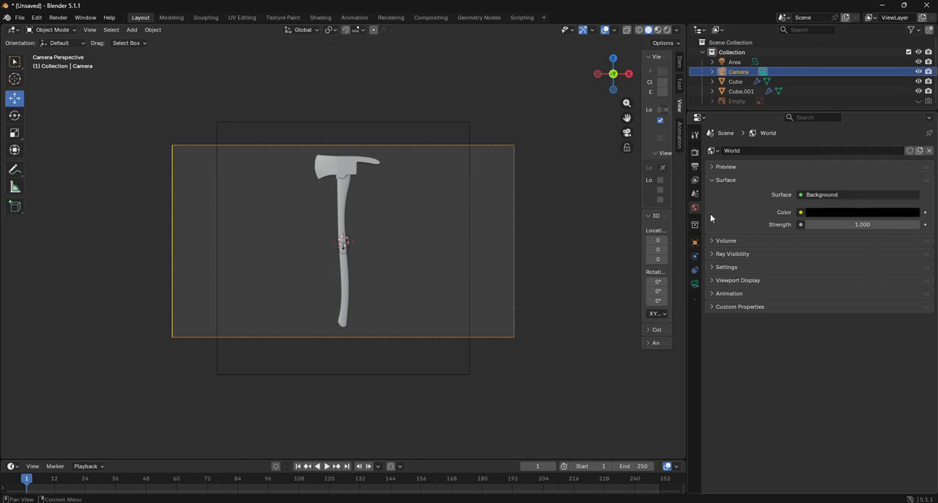
- Set the maximum samples for the final Cycles render to 20
{"action": "left_click", "coordinate": [694, 158]}
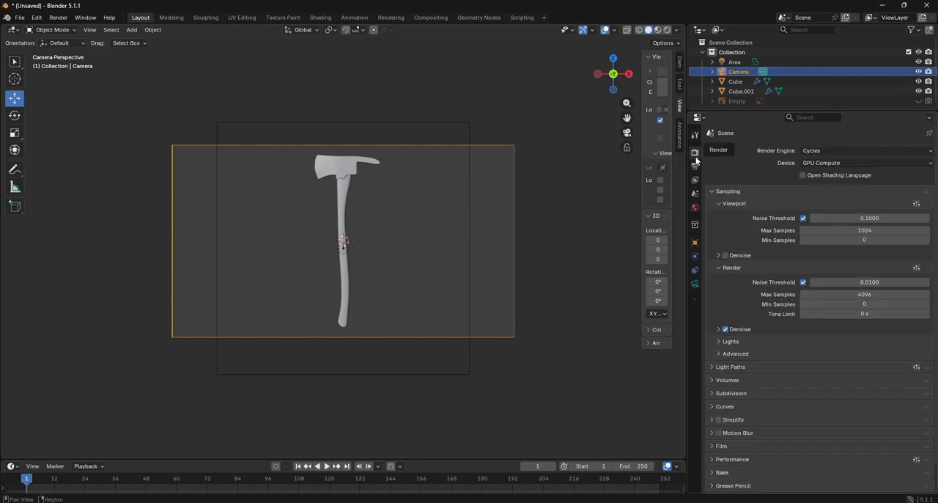
{"action": "double_click", "coordinate": [879, 295]}
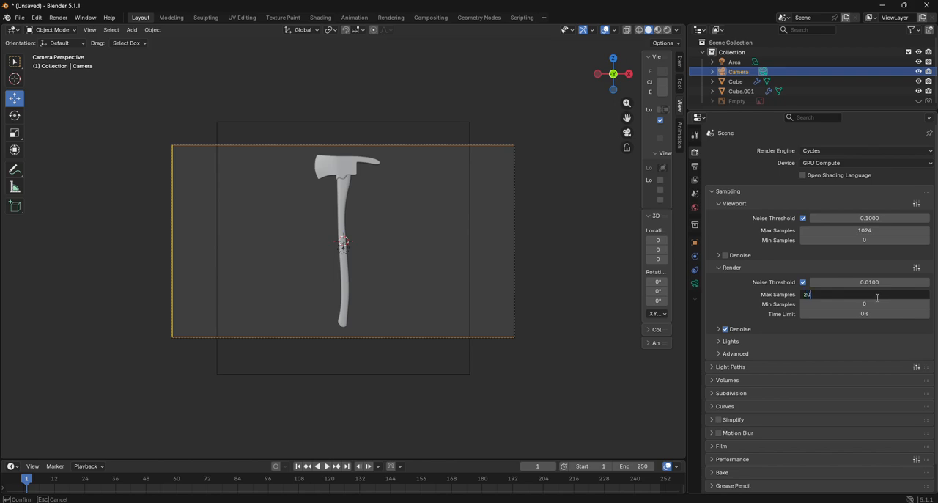
{"action": "type", "text": "20"}
{"action": "key", "text": "Return"}
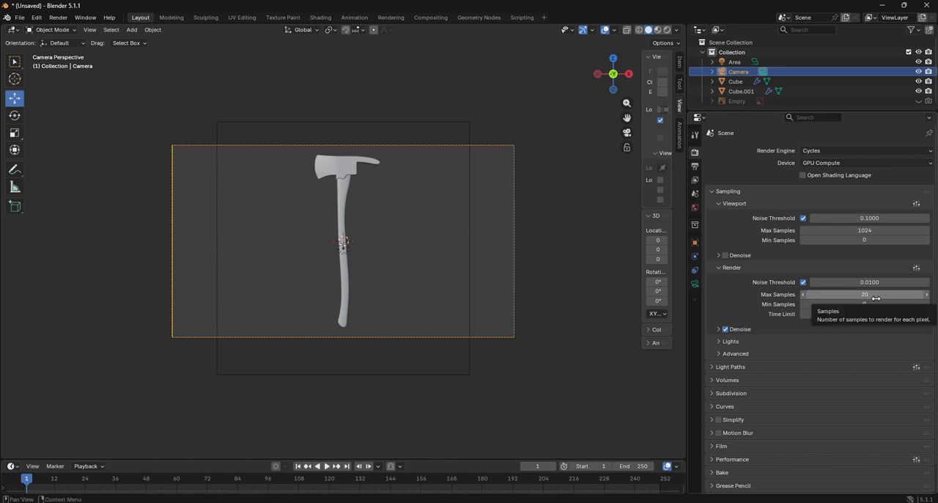